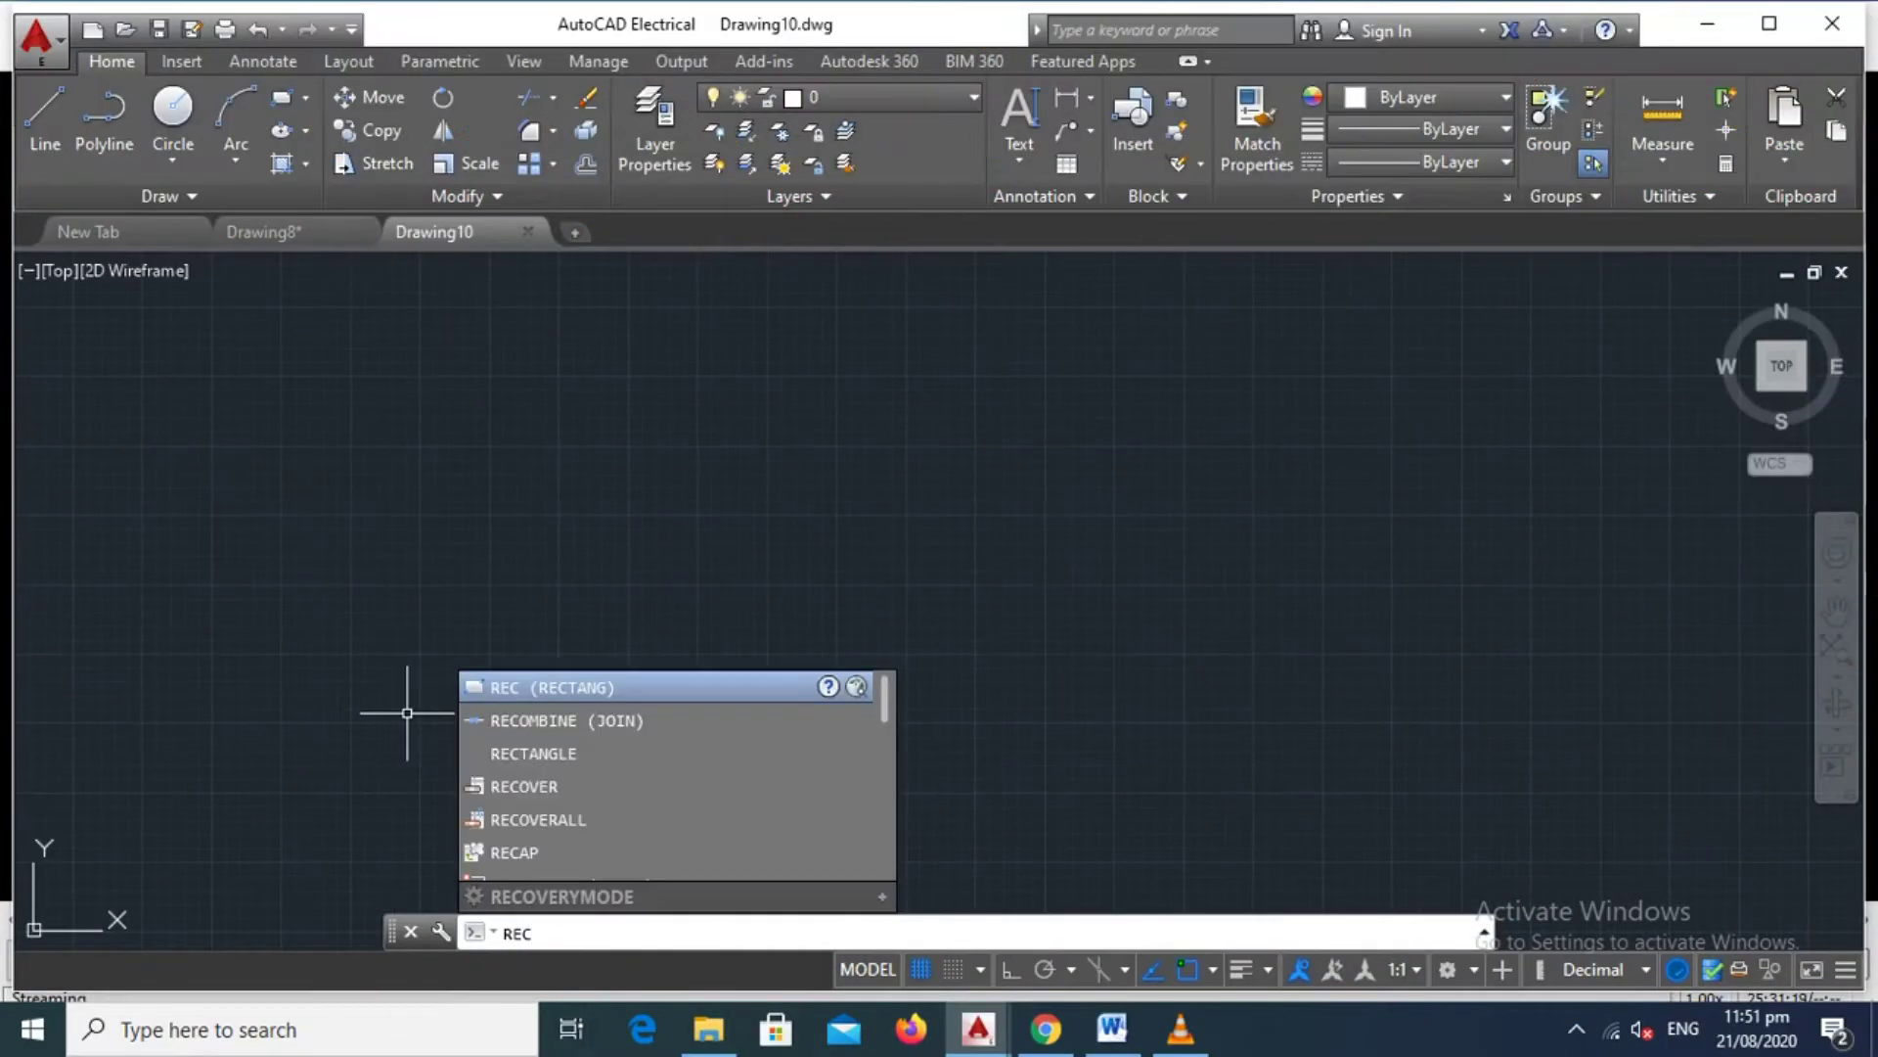
Draw a rectangle with REC from corner 0,0 to corner 20,12
key(Return)
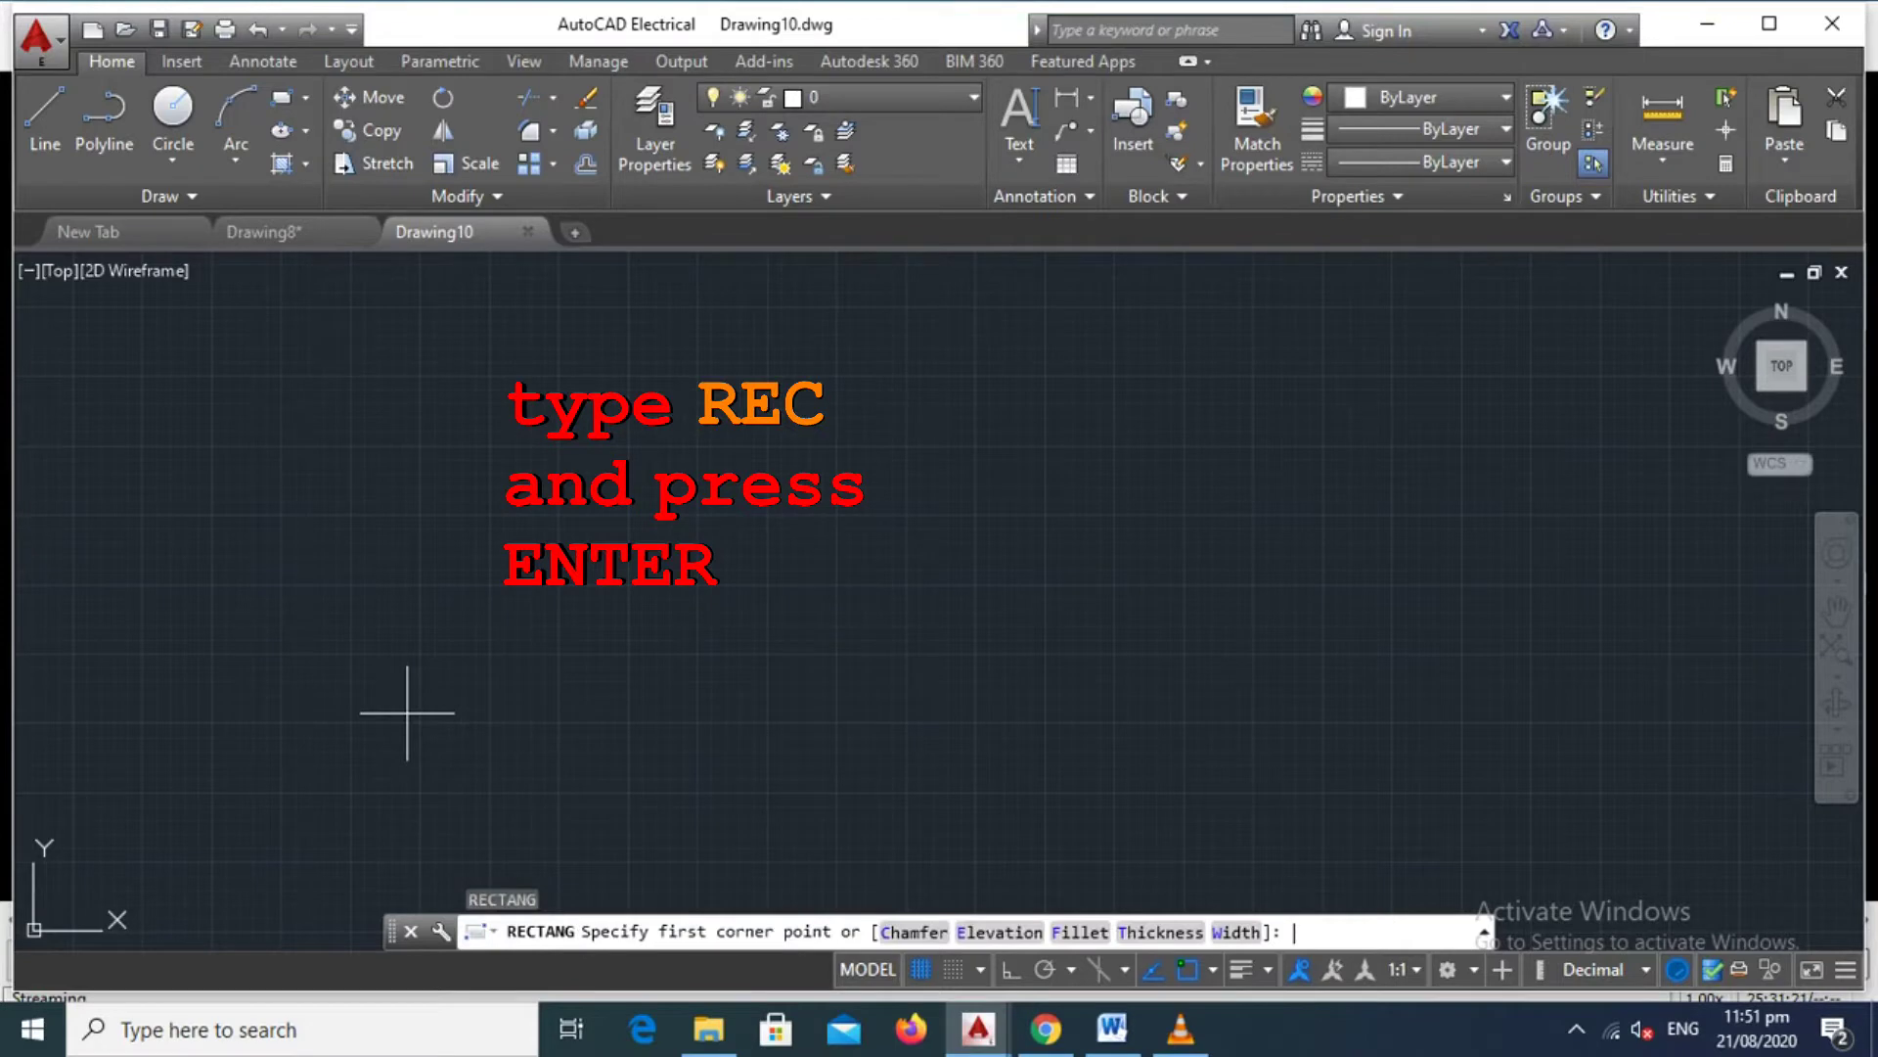
text(0,0)
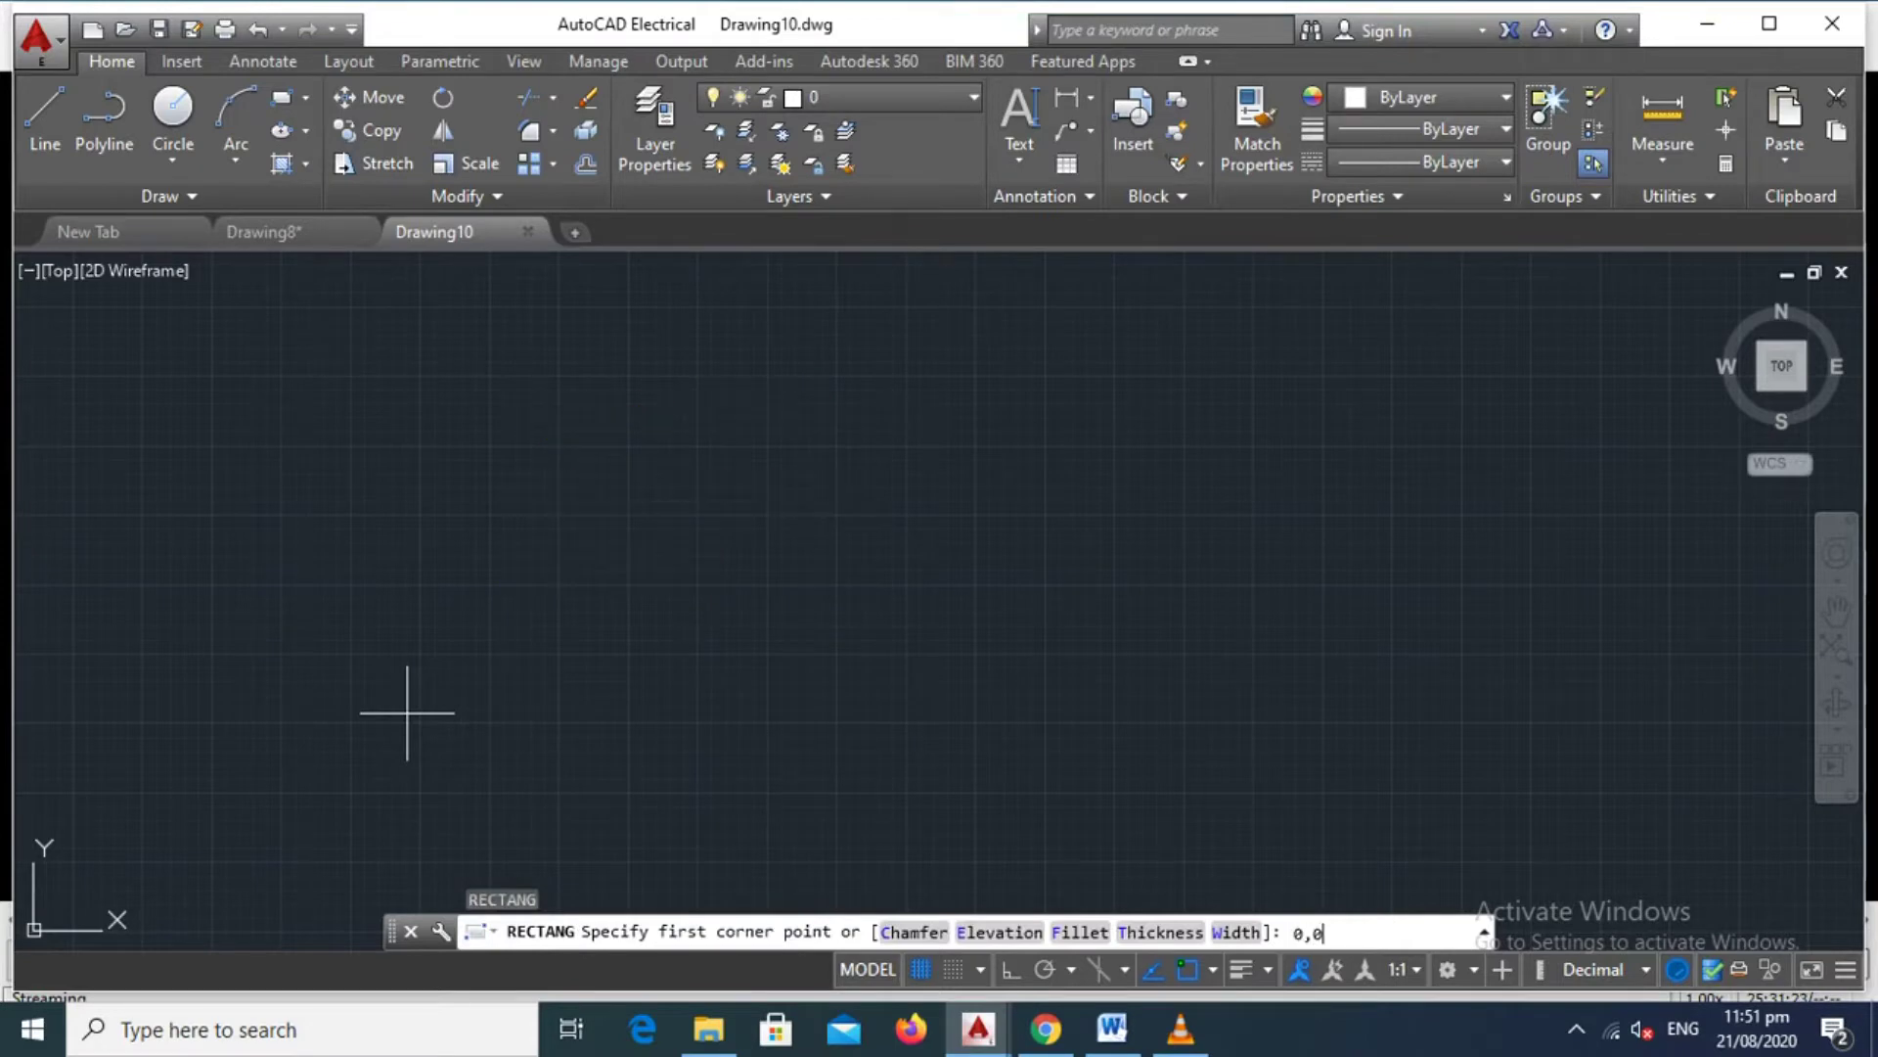
key(Return)
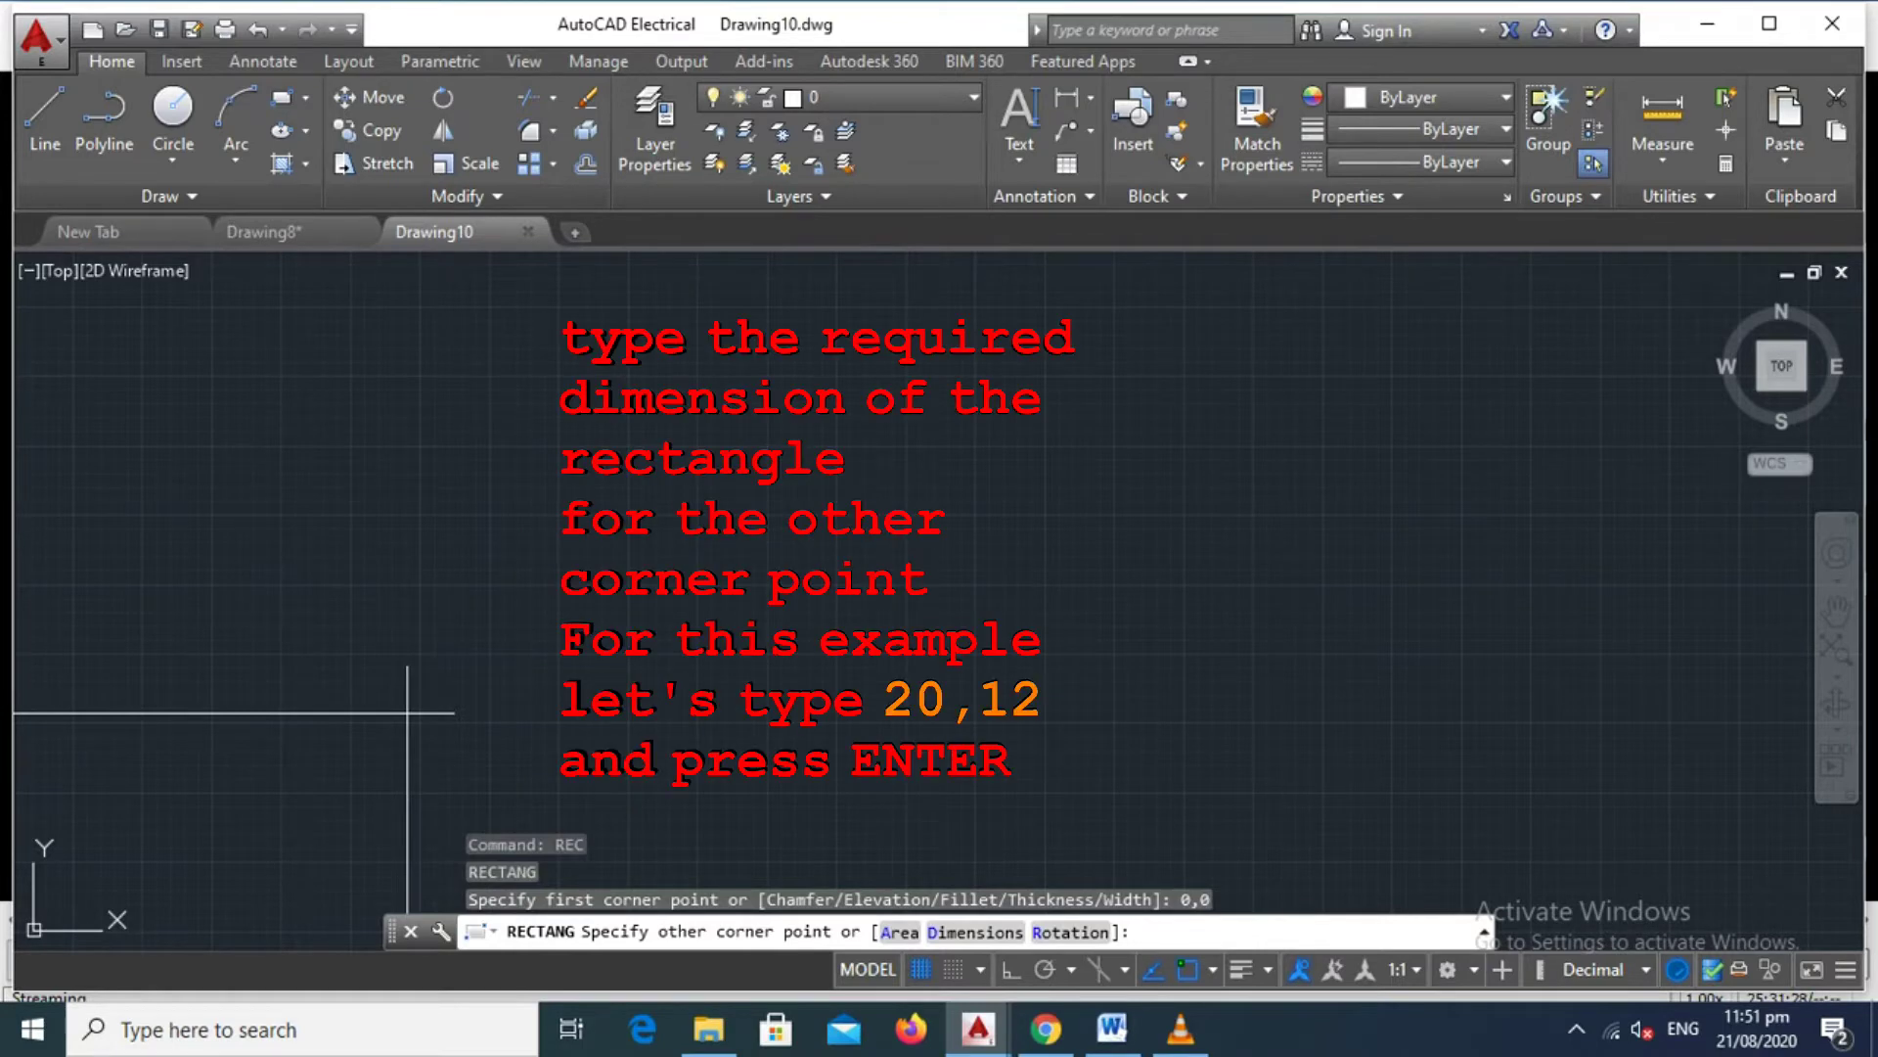
text(20)
text(,)
text(12)
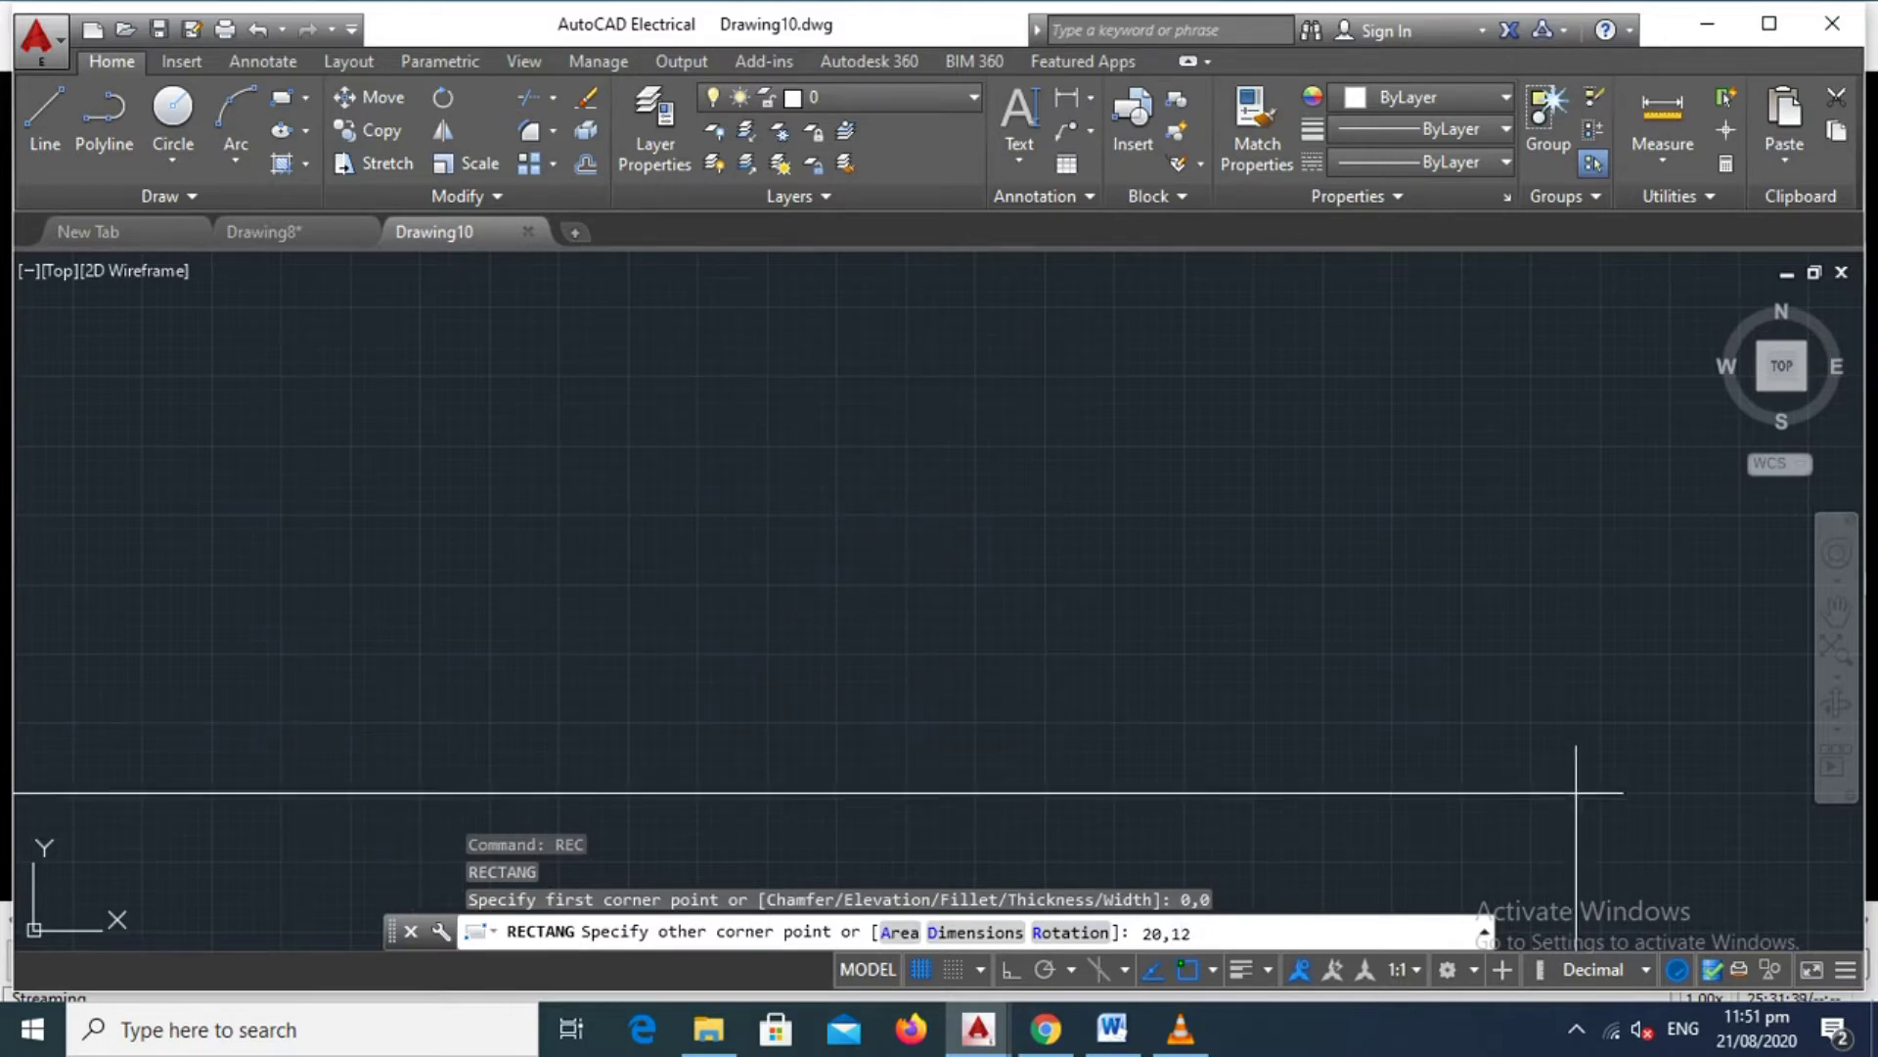
key(Return)
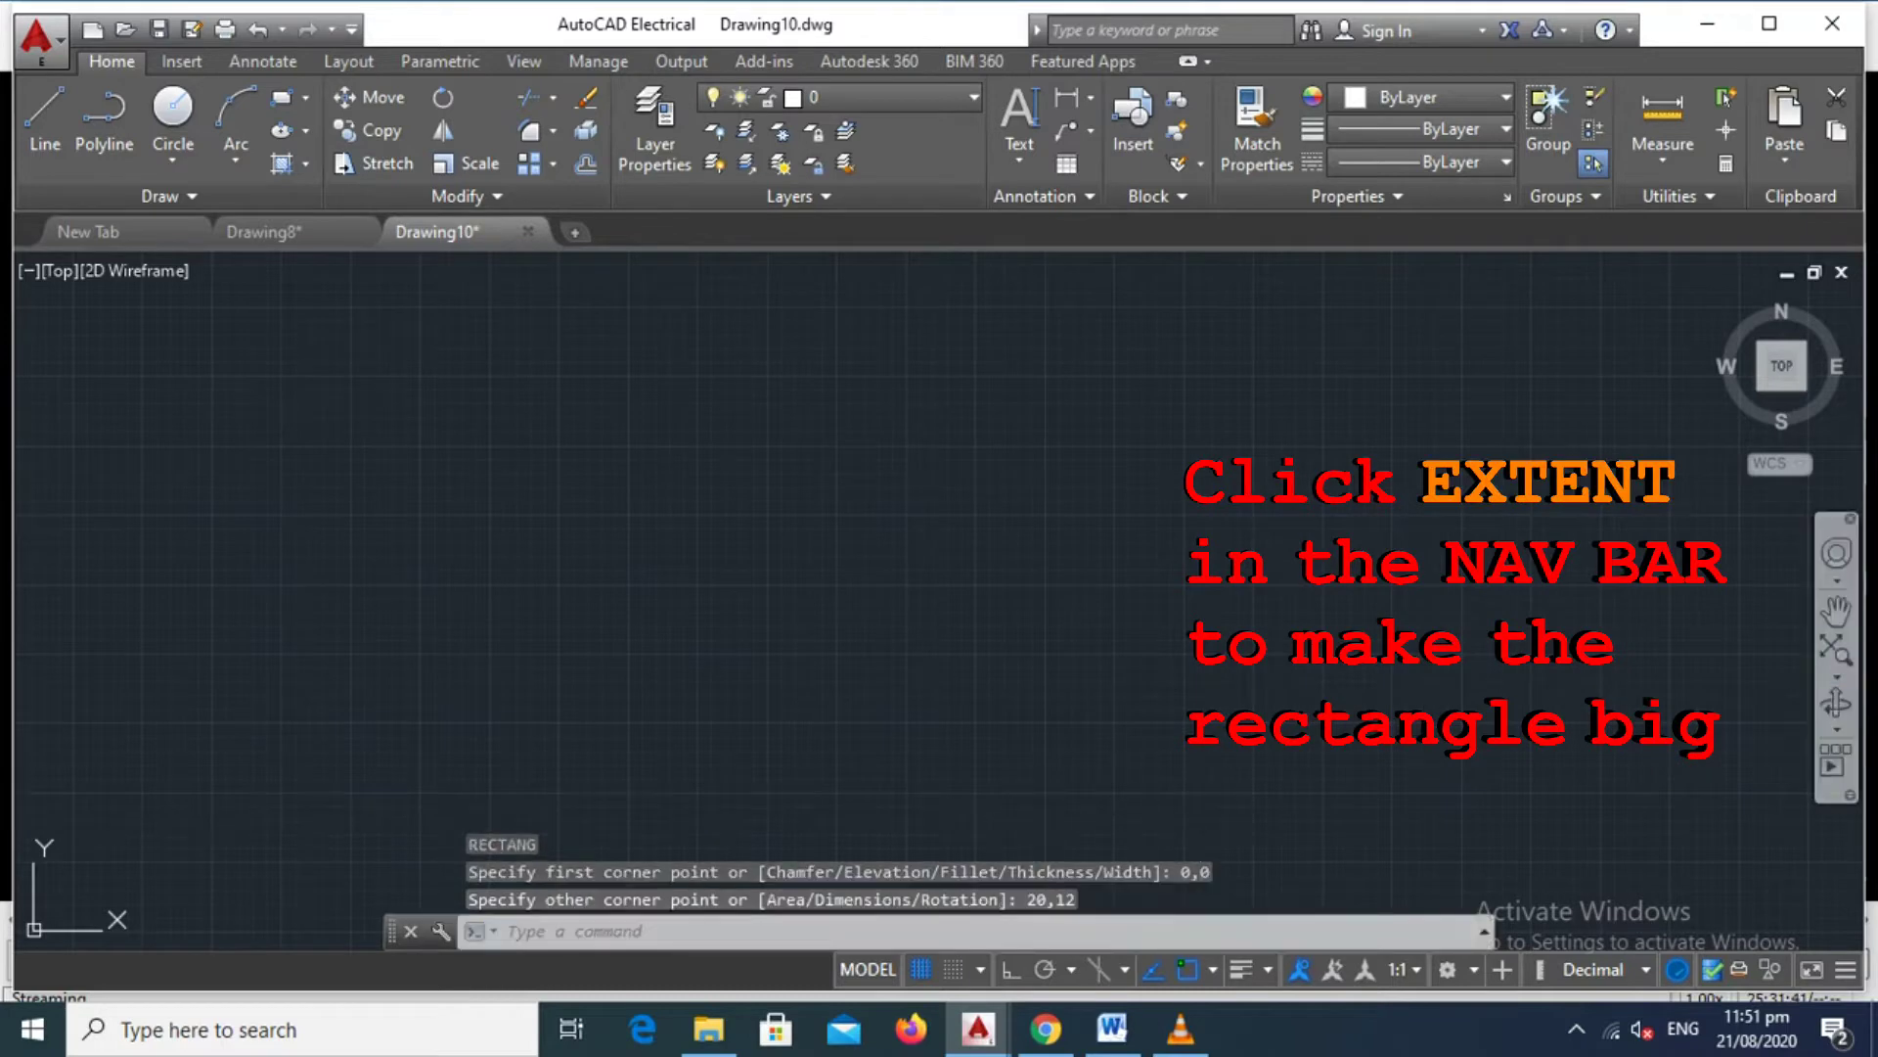
Zoom to extents and explode the 20 by 12 rectangle into separate lines
click(1836, 650)
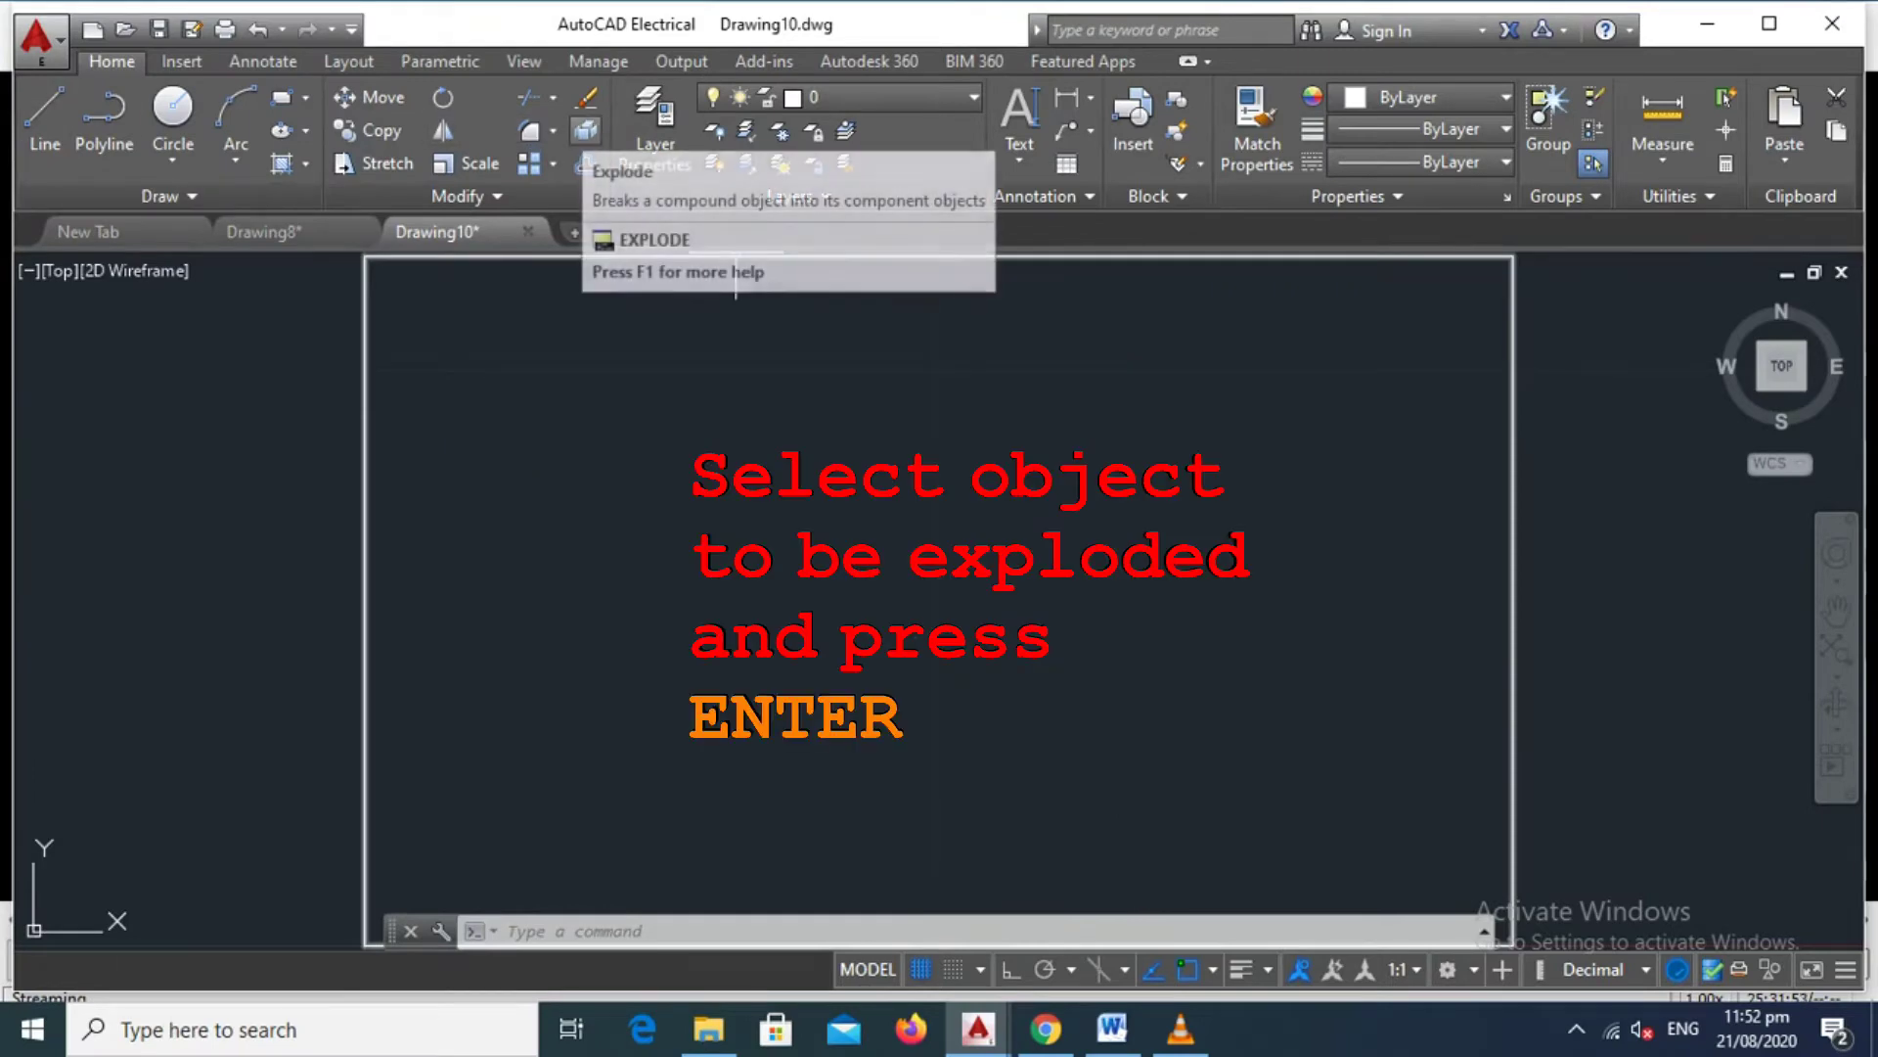
click(586, 130)
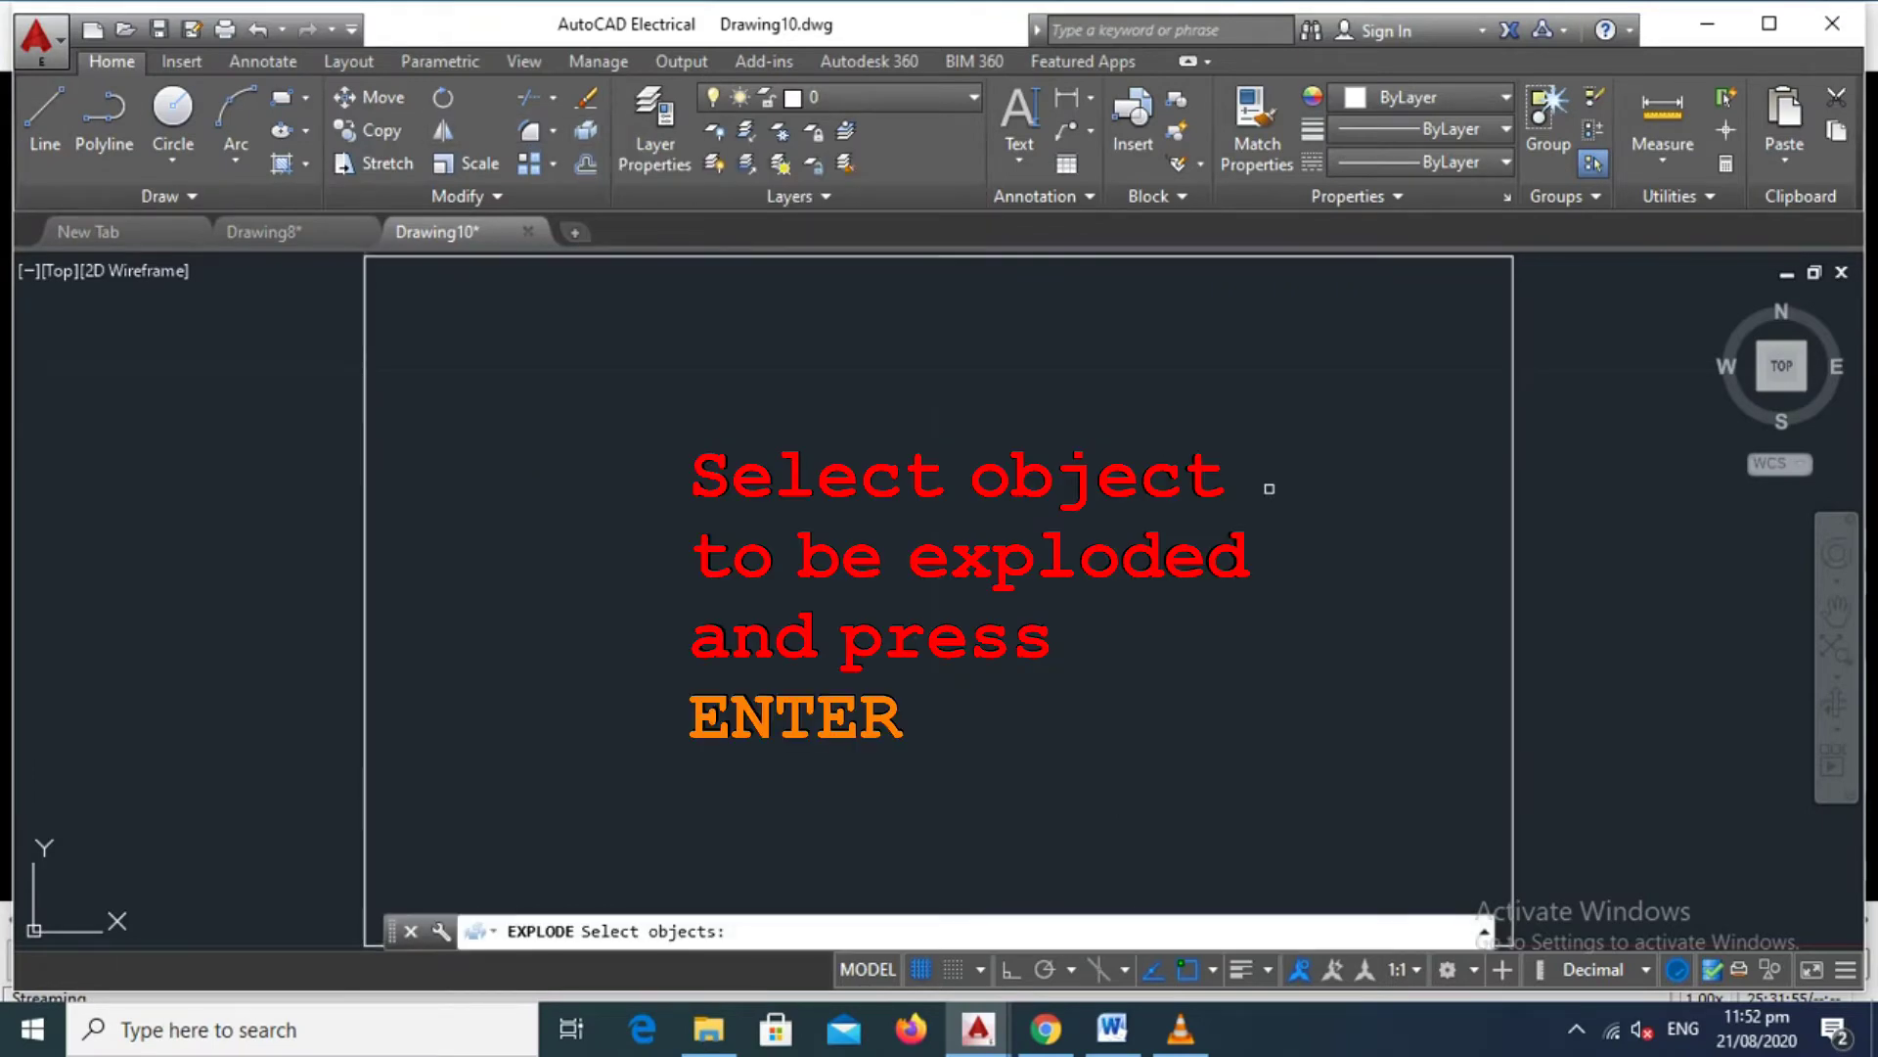
click(1513, 678)
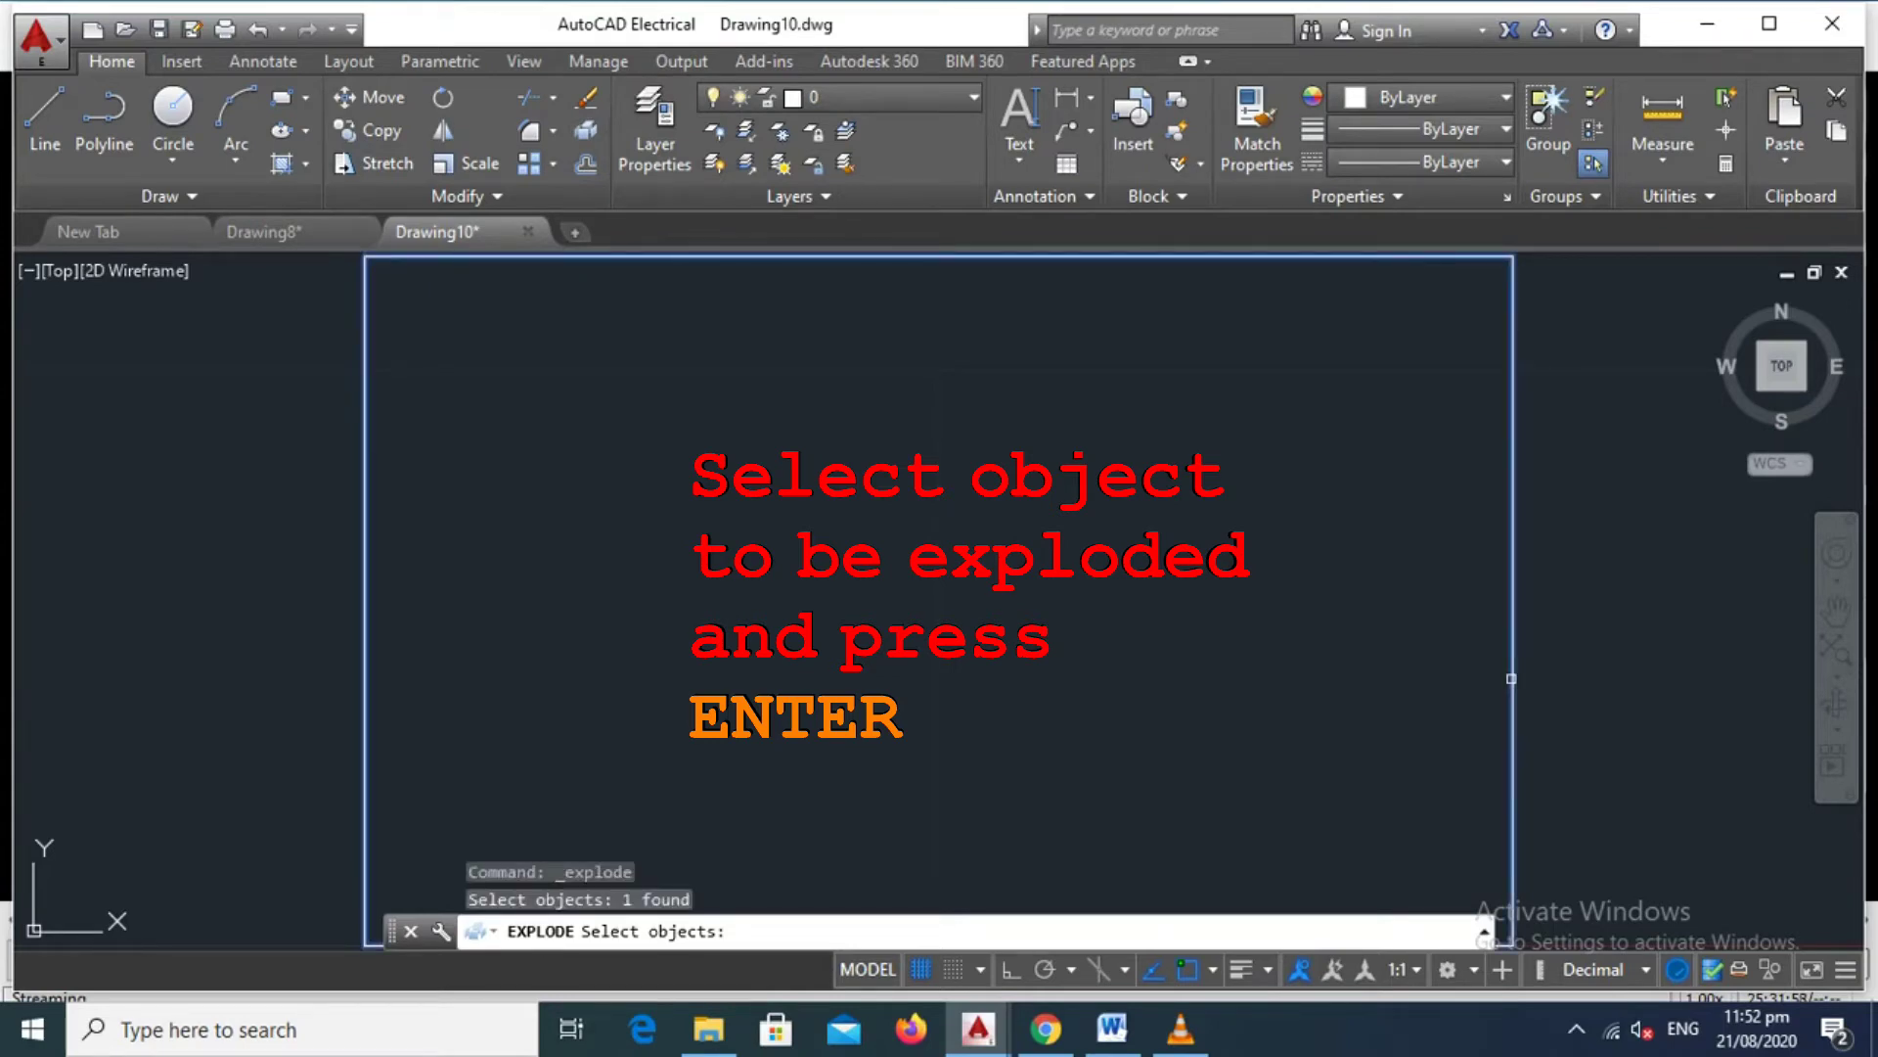
key(Return)
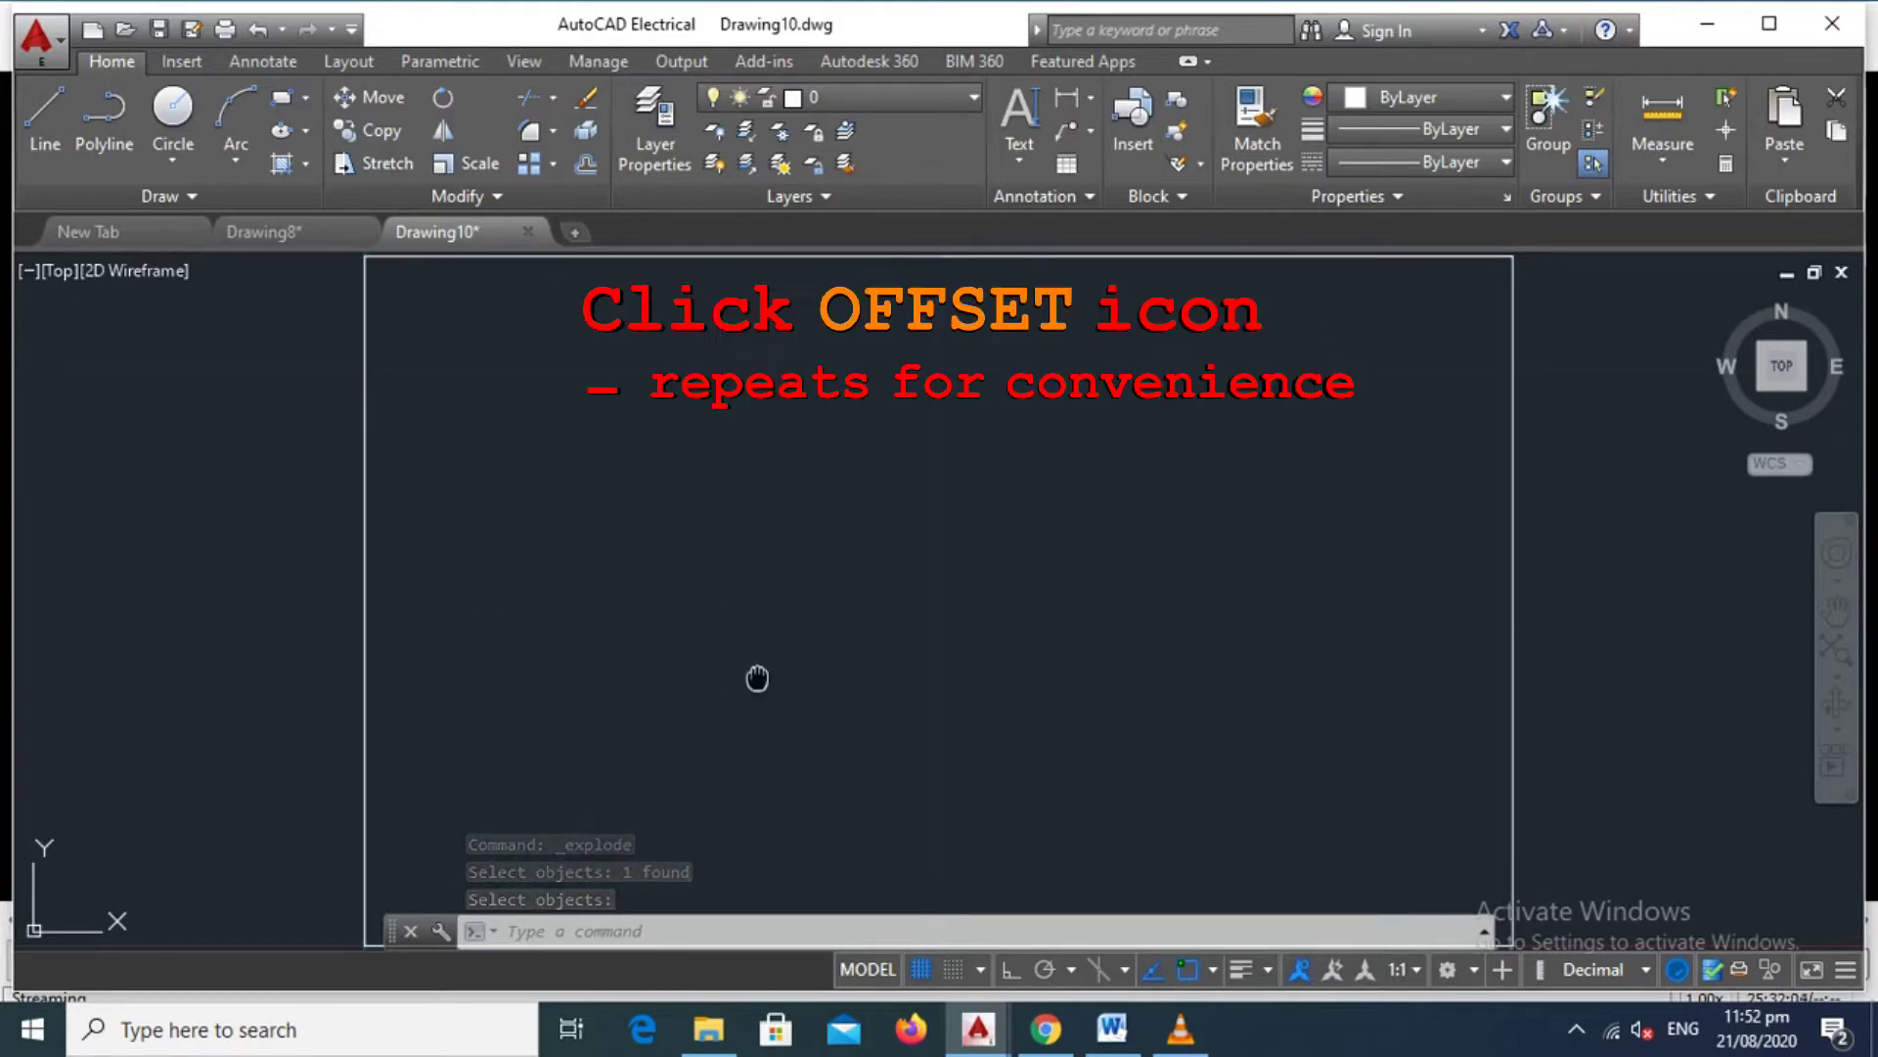
Offset the bottom edge upward twice at 0.5 spacing to form two title-block rows
middle_drag(757, 677, 737, 512)
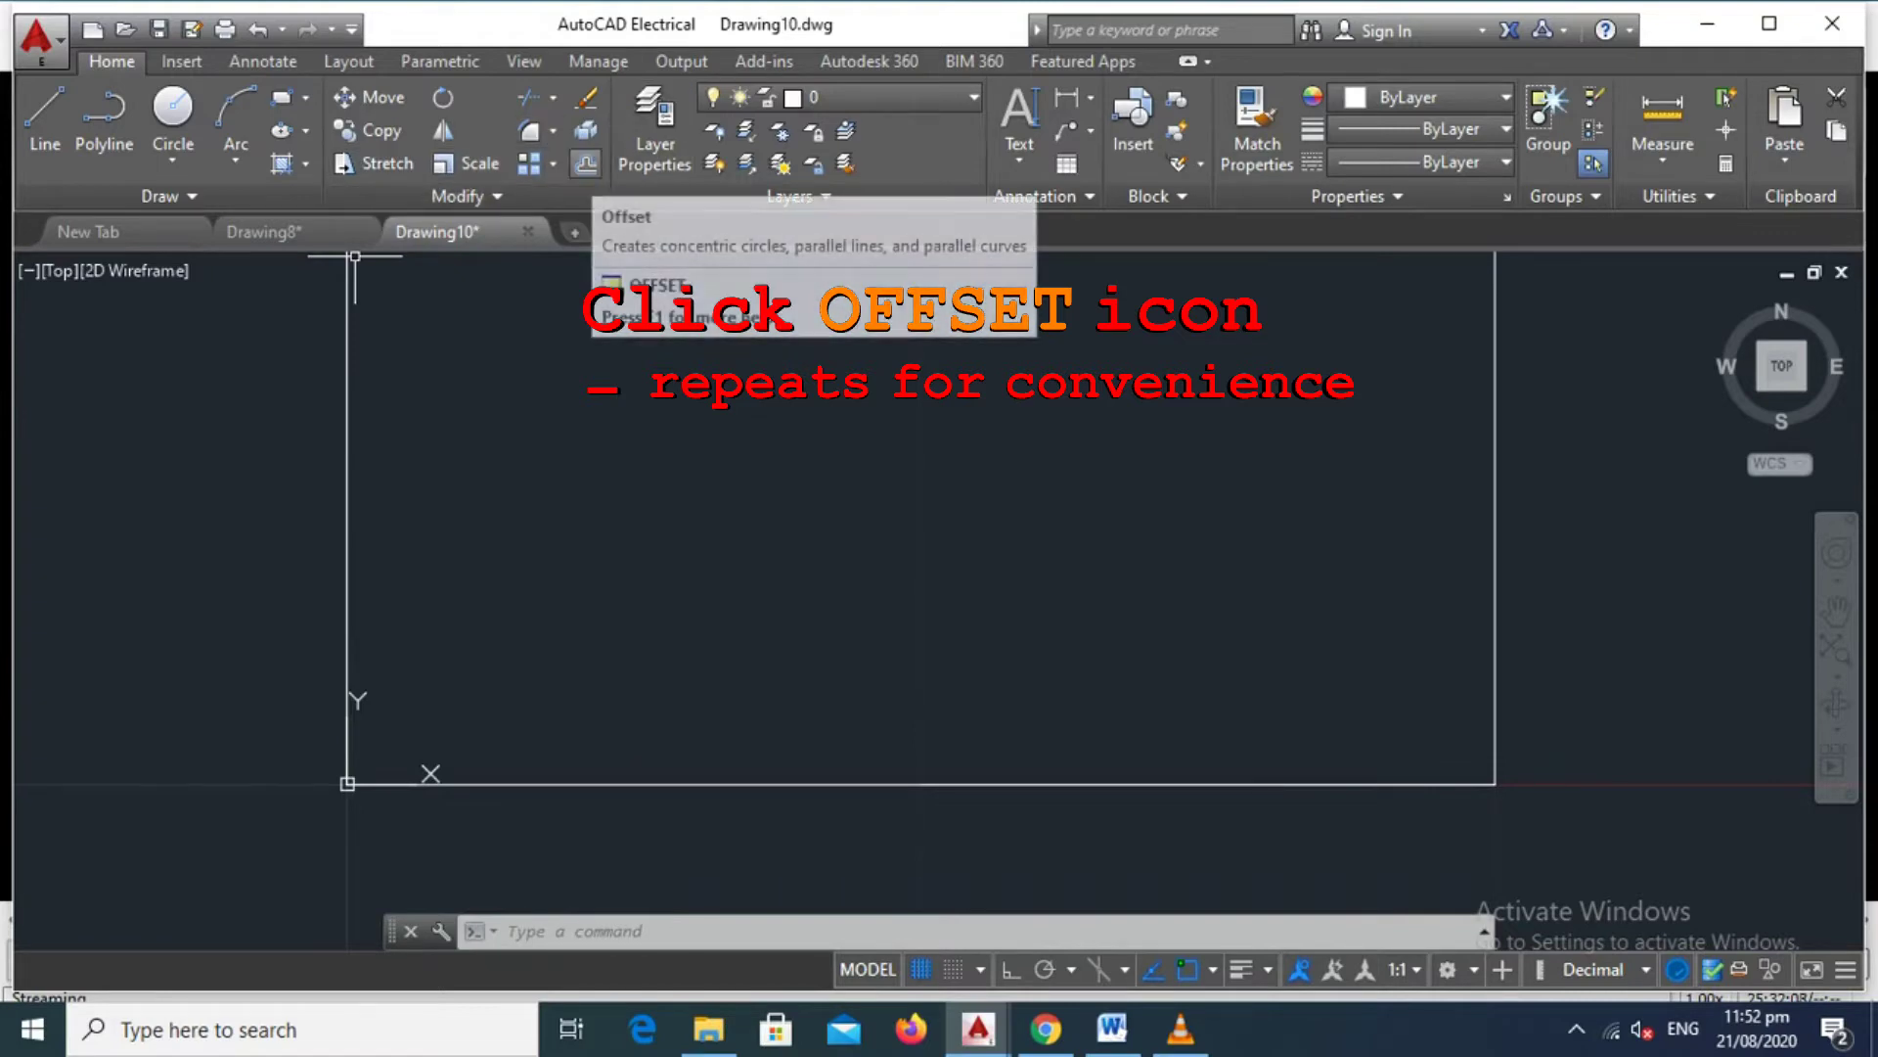
click(585, 163)
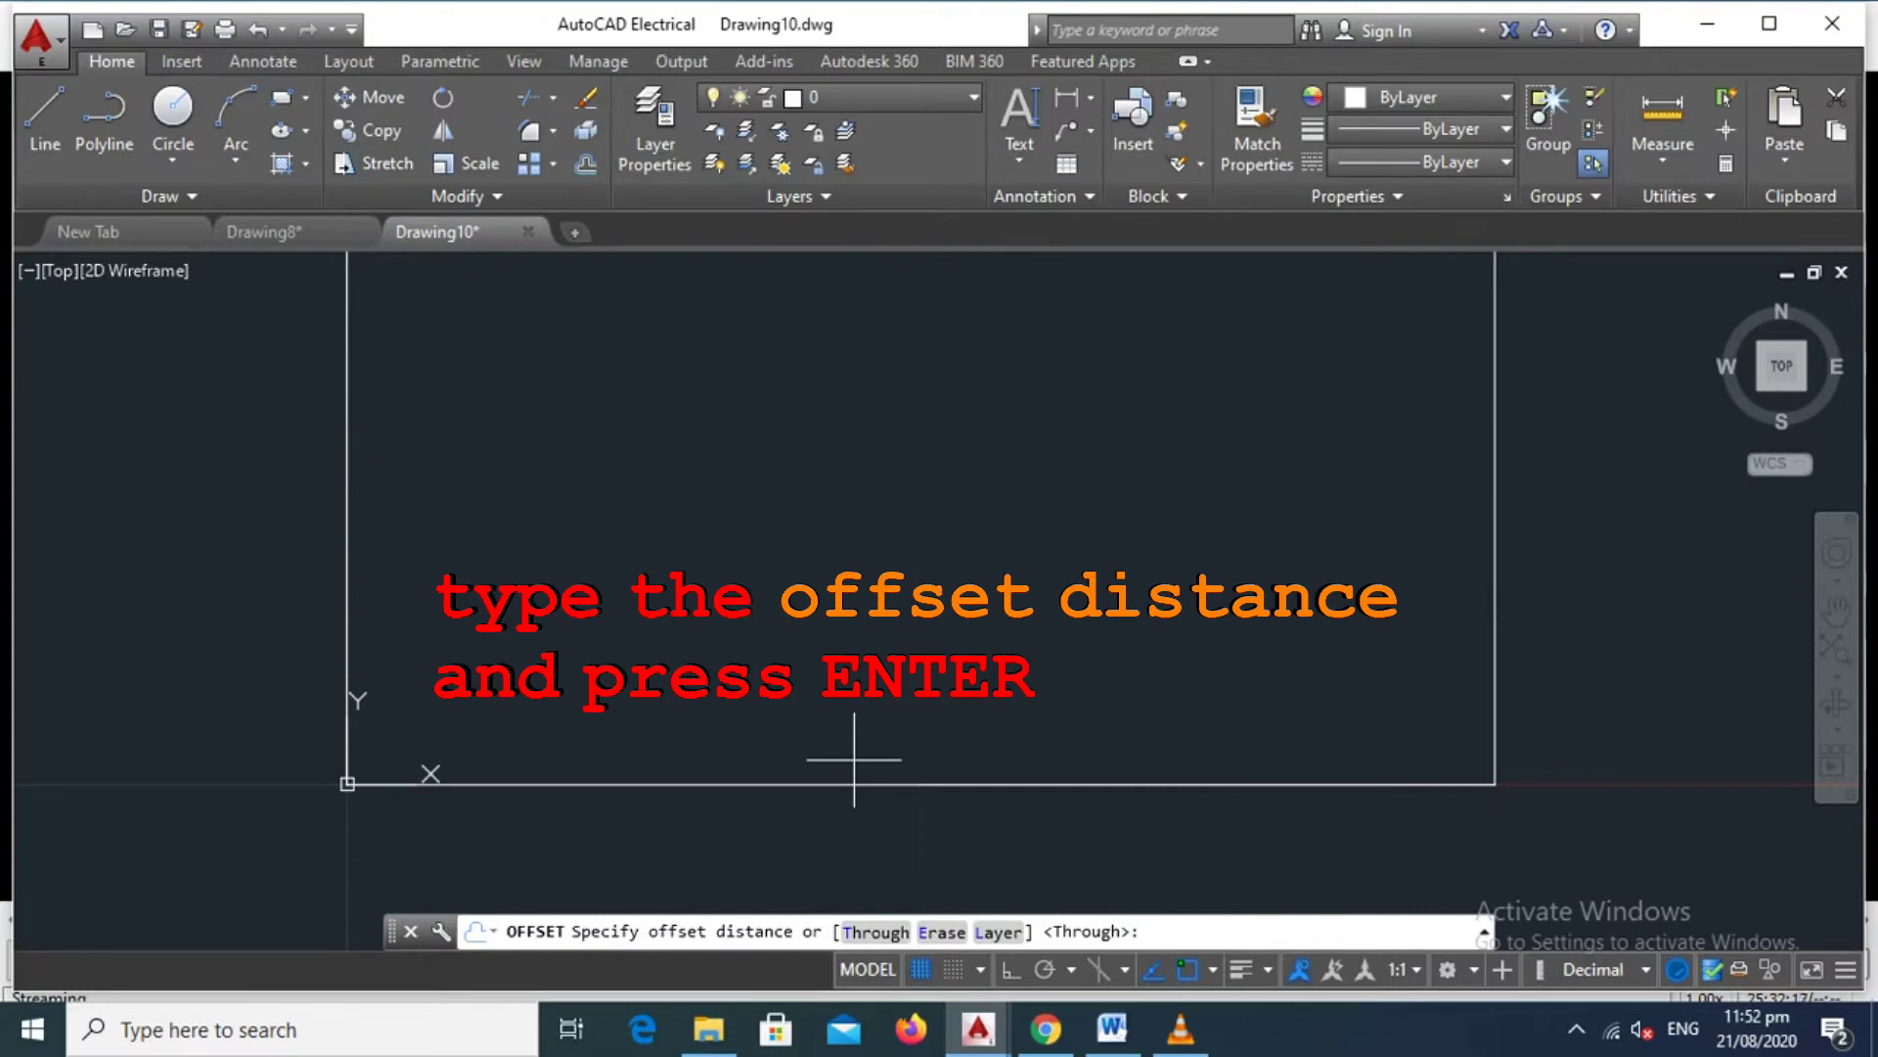
text(.5)
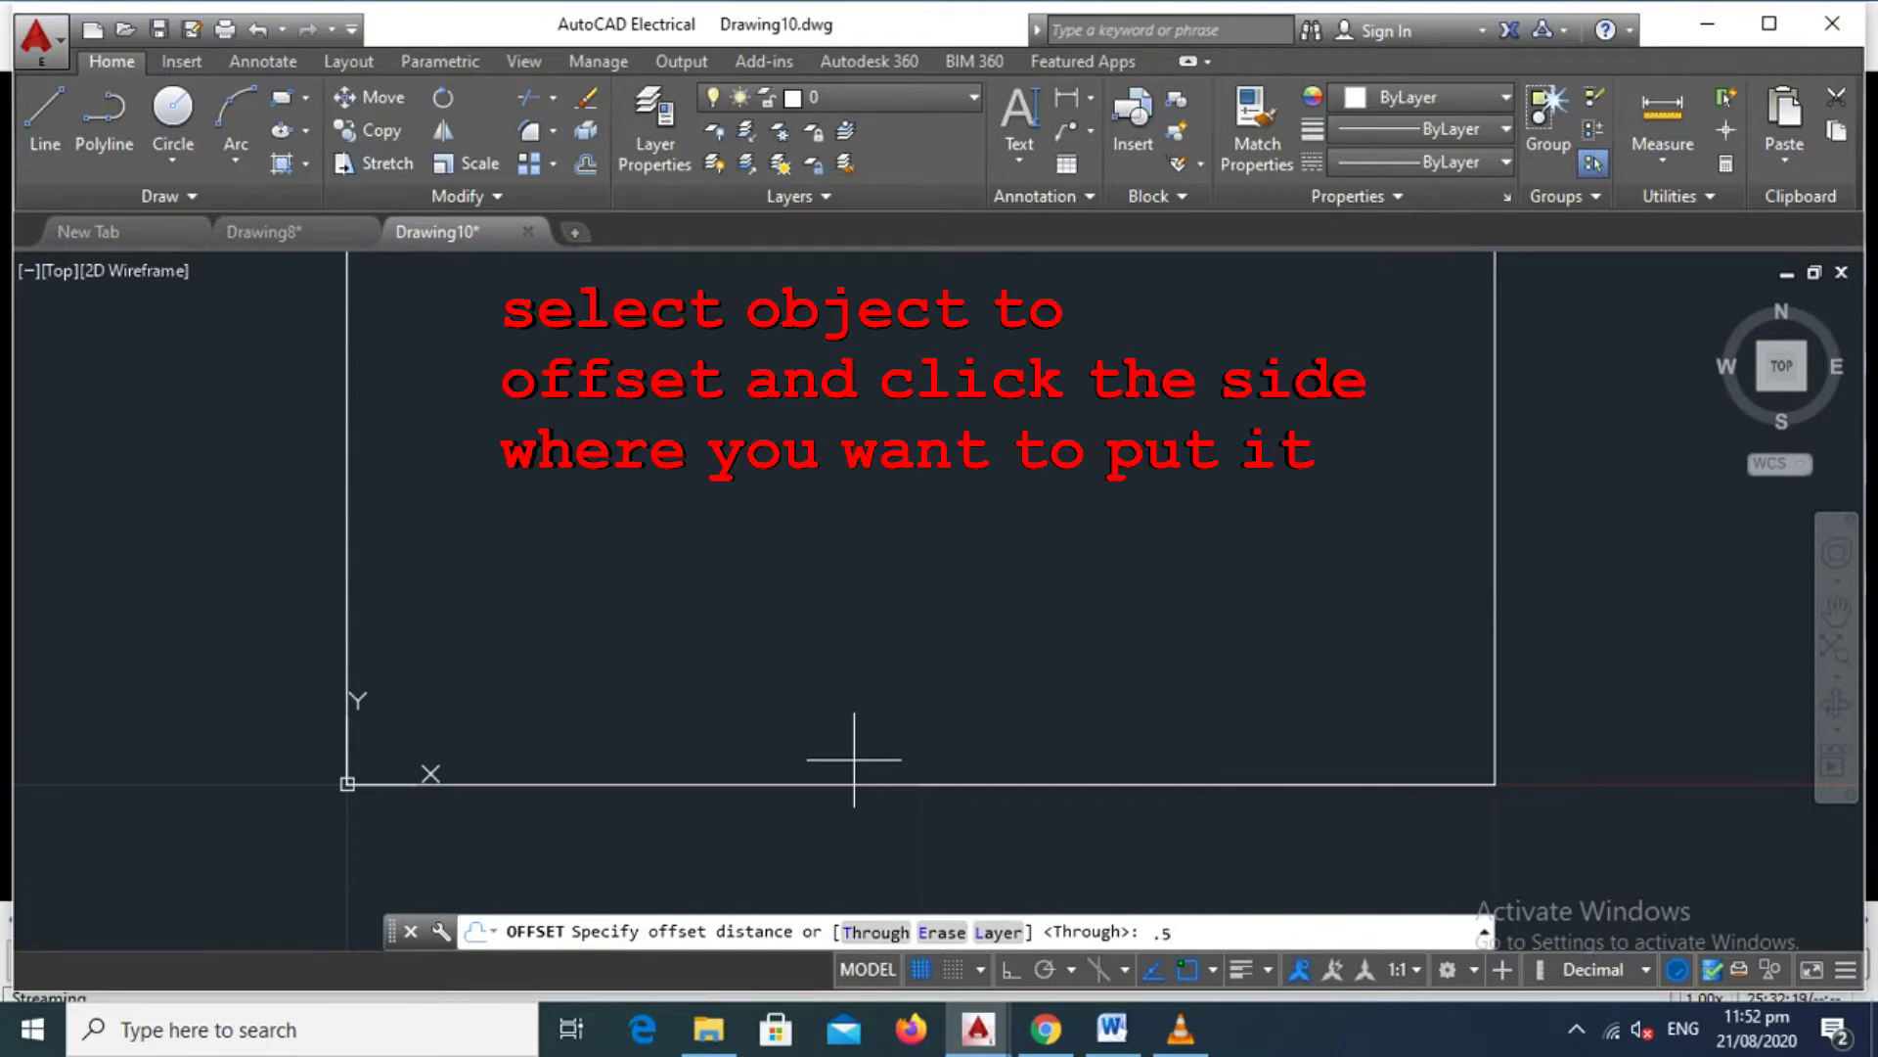
key(Return)
click(854, 783)
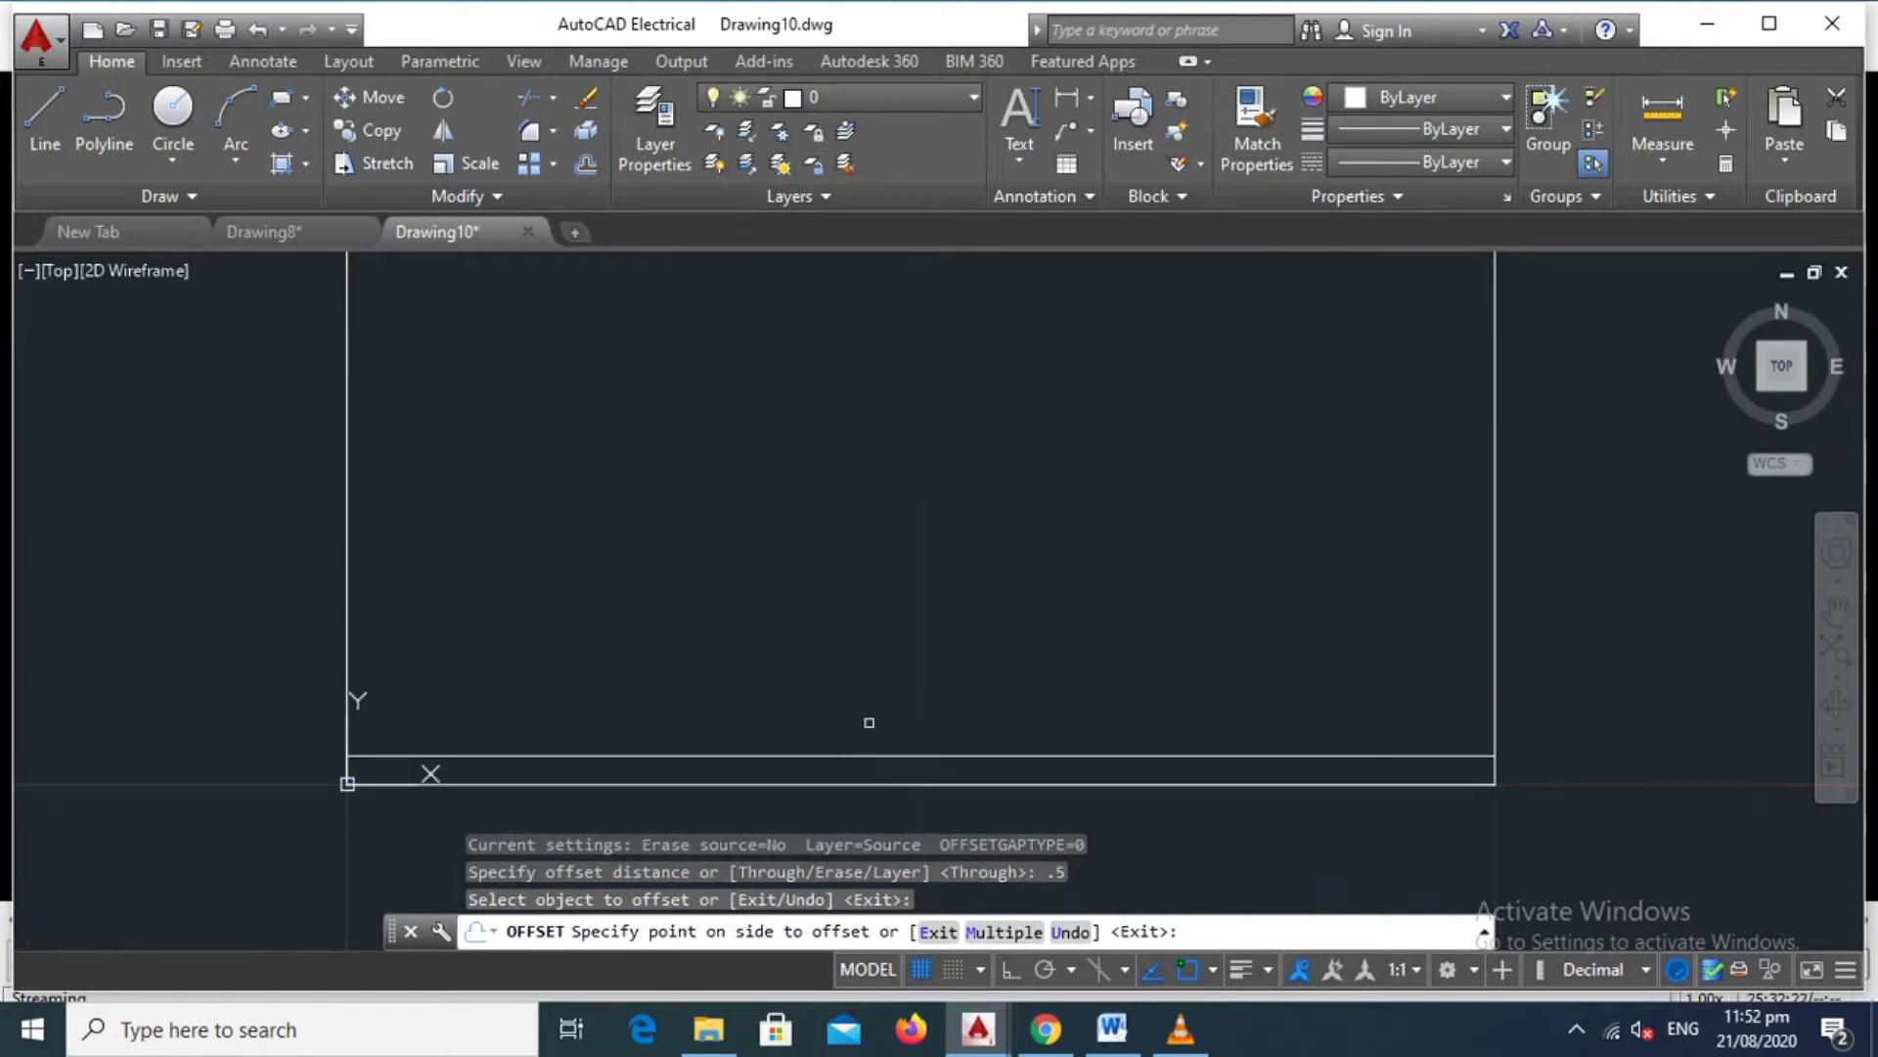
click(869, 722)
click(875, 754)
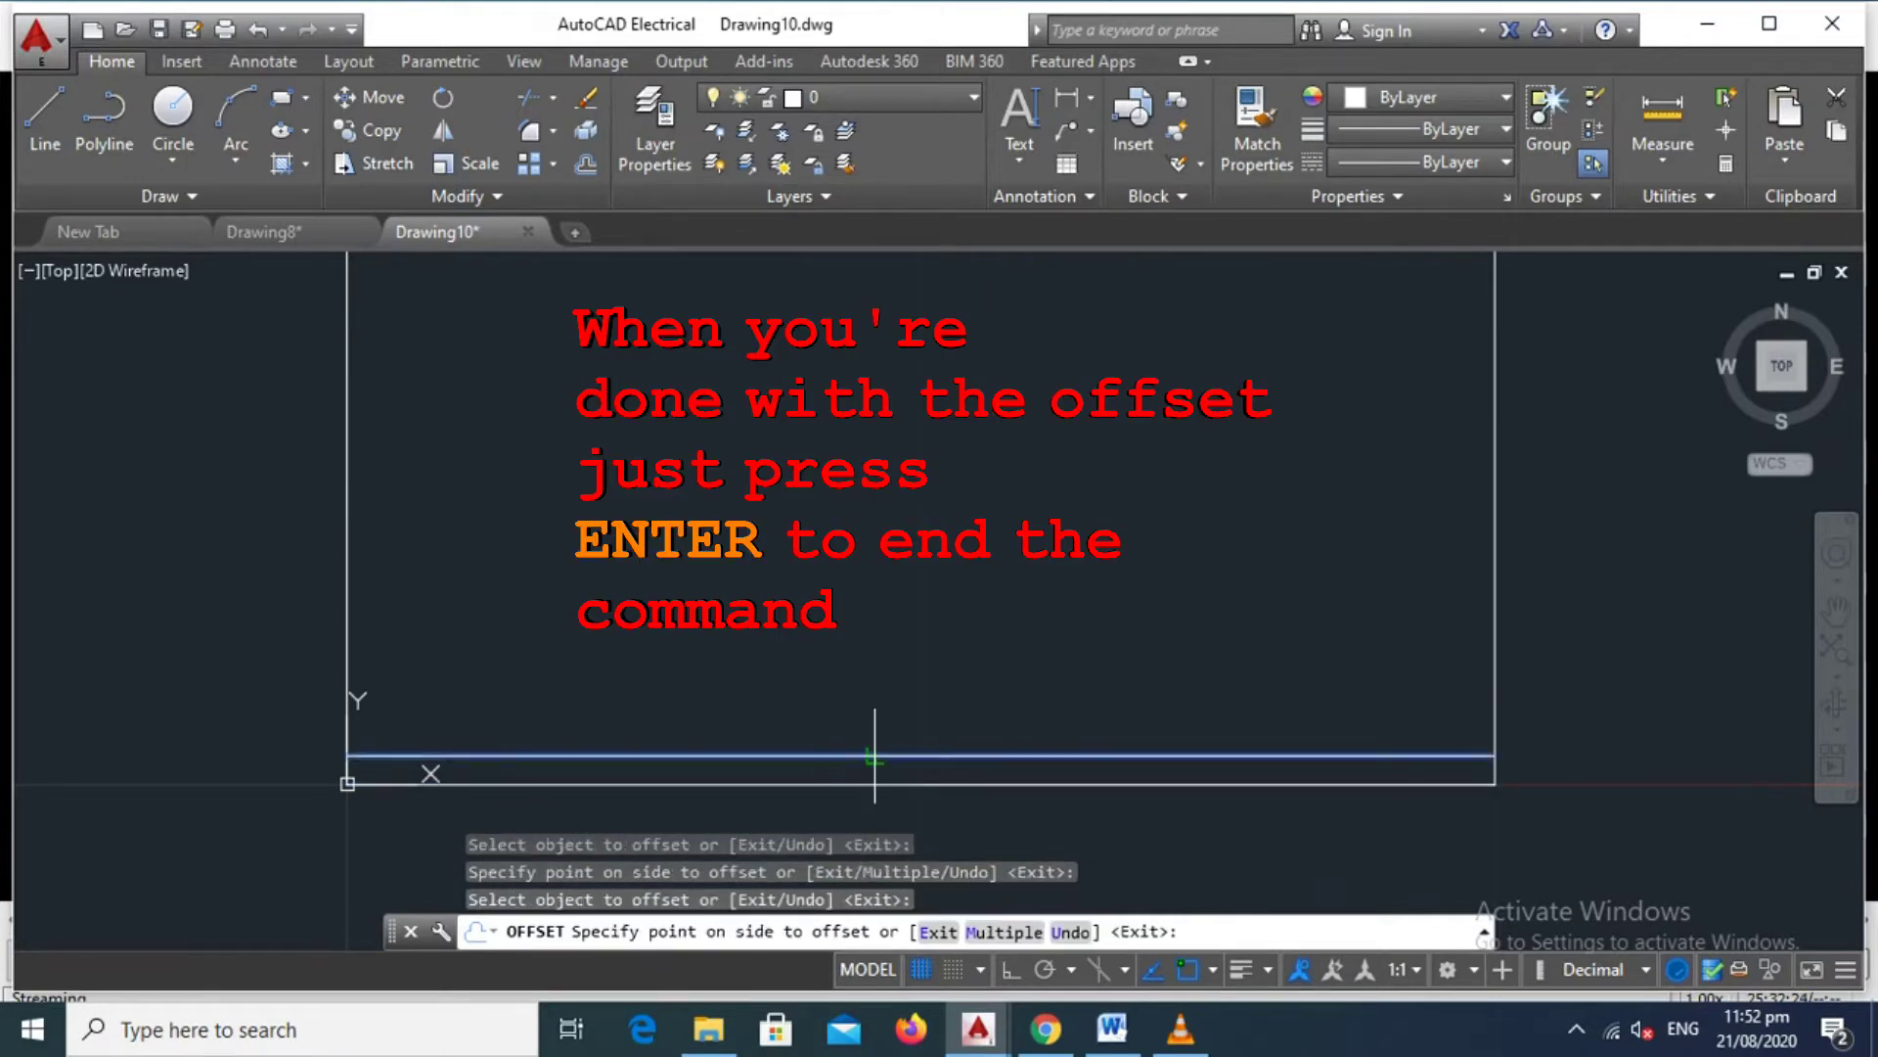
click(891, 691)
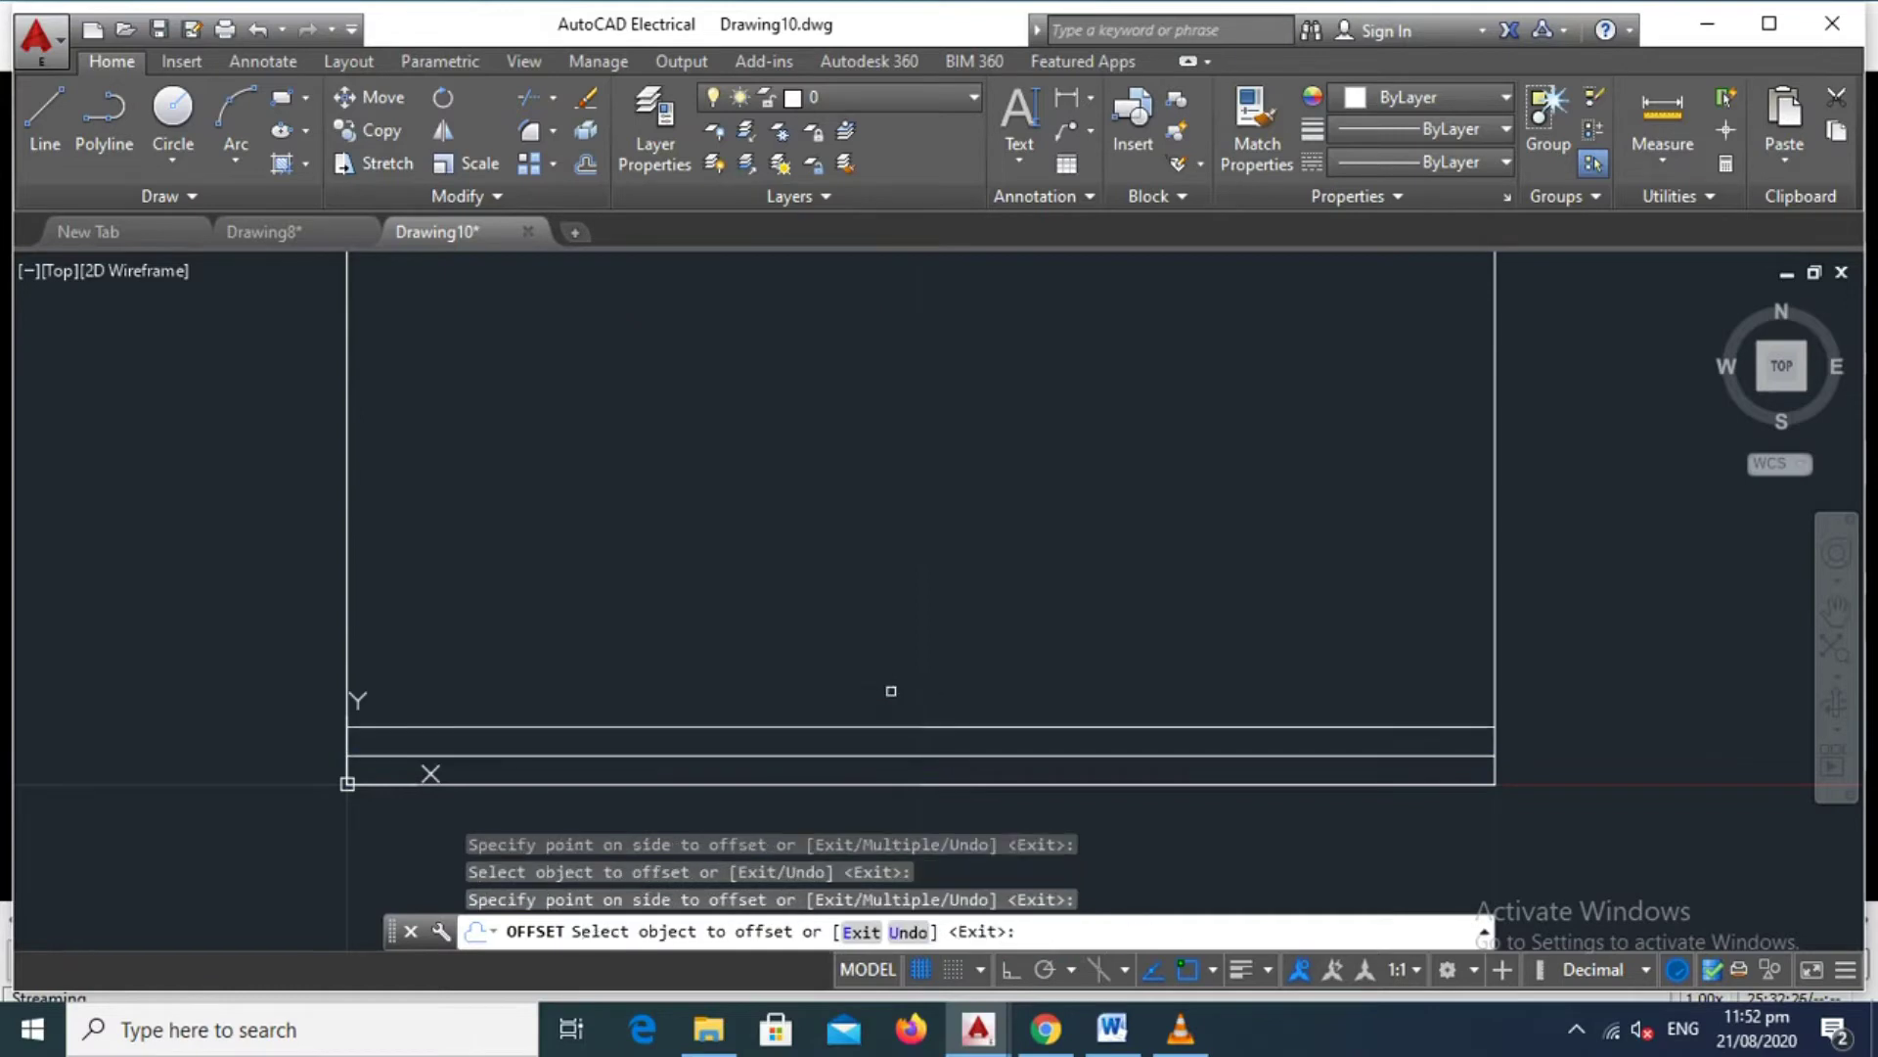
key(Escape)
With Midpoint snap on, draw a vertical divider between the top and bottom title-block lines' midpoints
scroll(820, 778, down, 2)
middle_drag(816, 776, 871, 747)
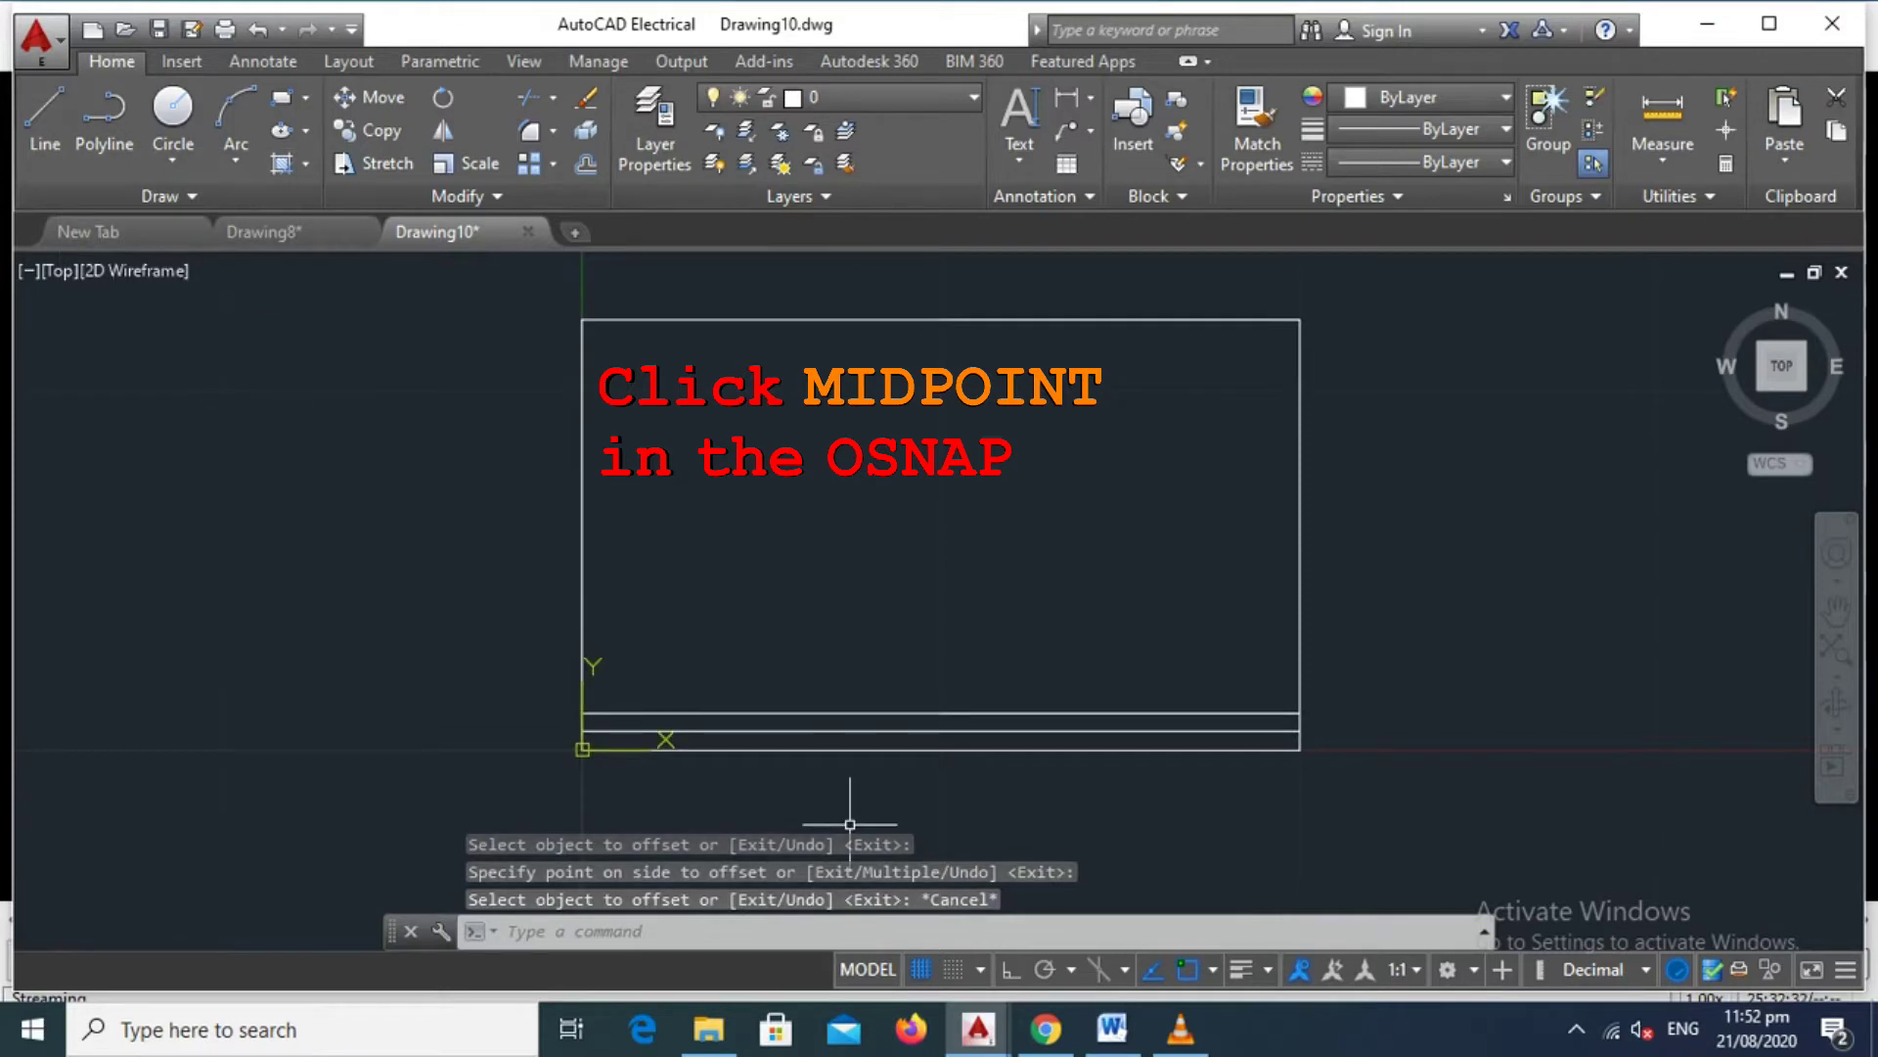
click(1213, 969)
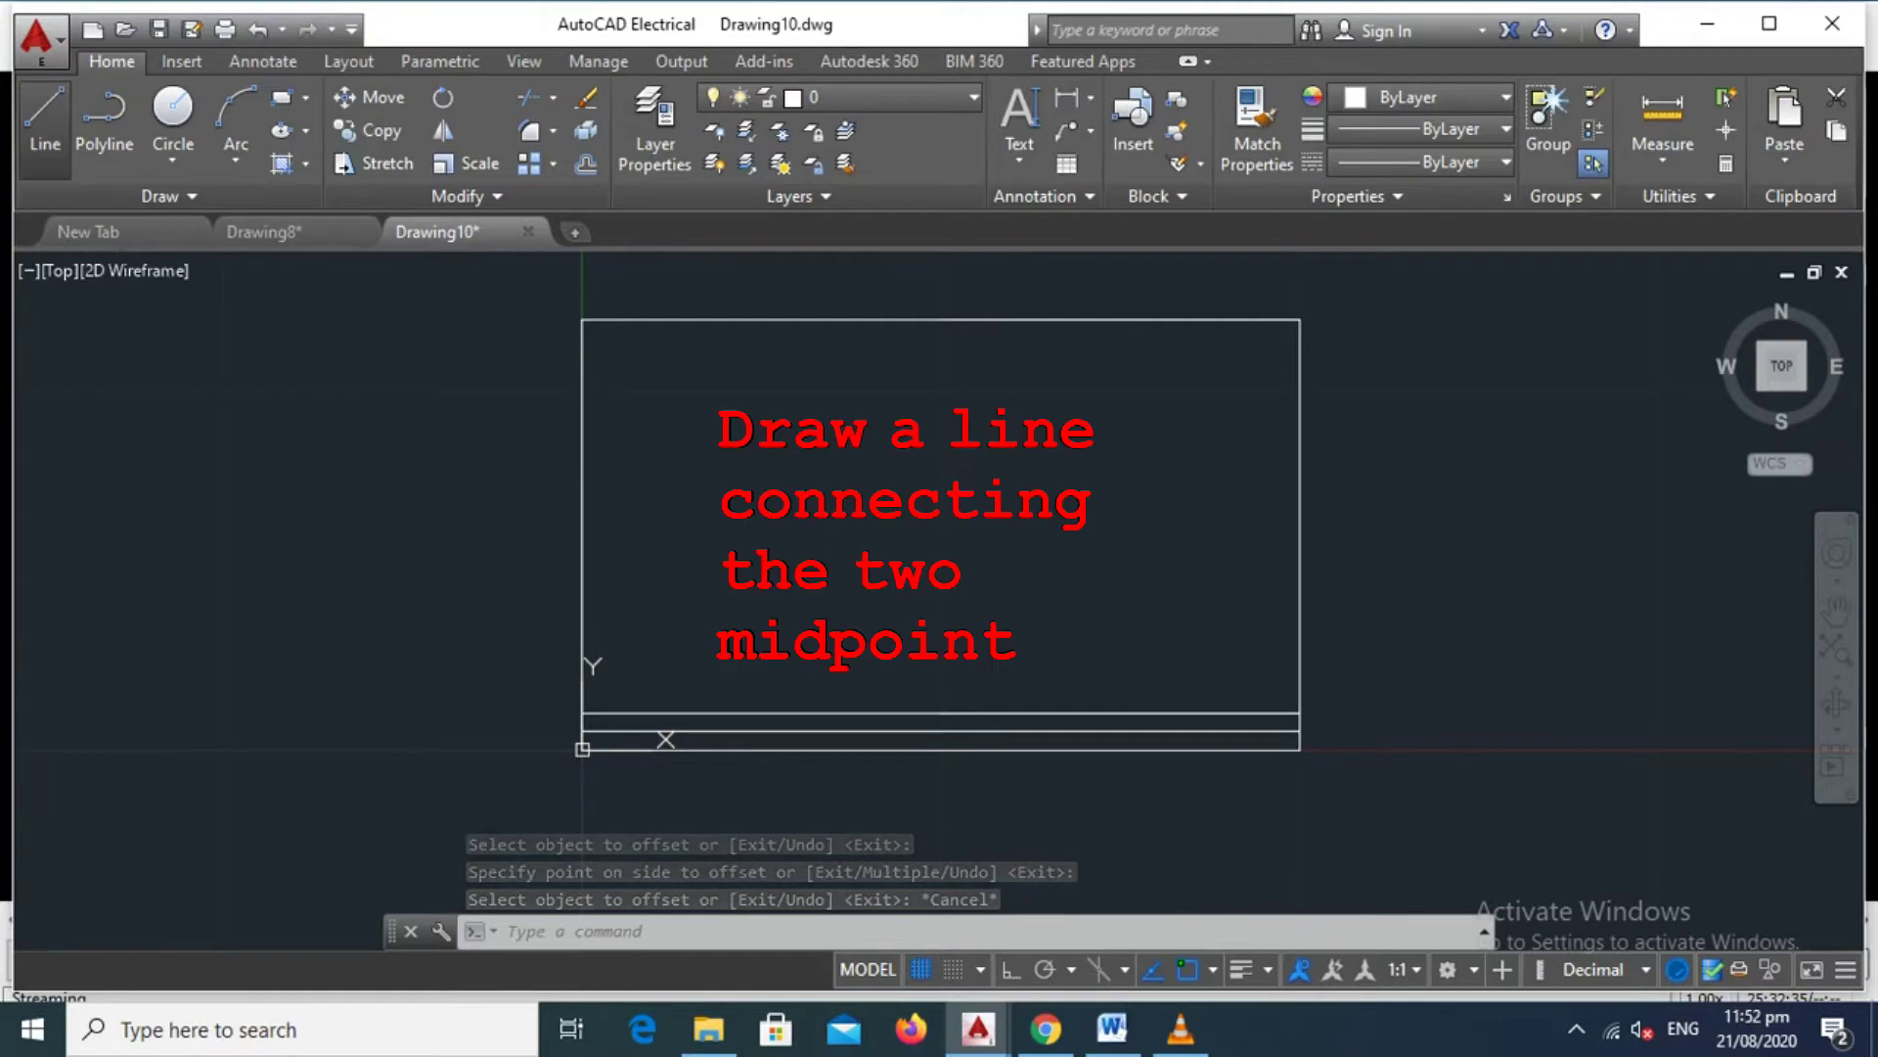
click(45, 115)
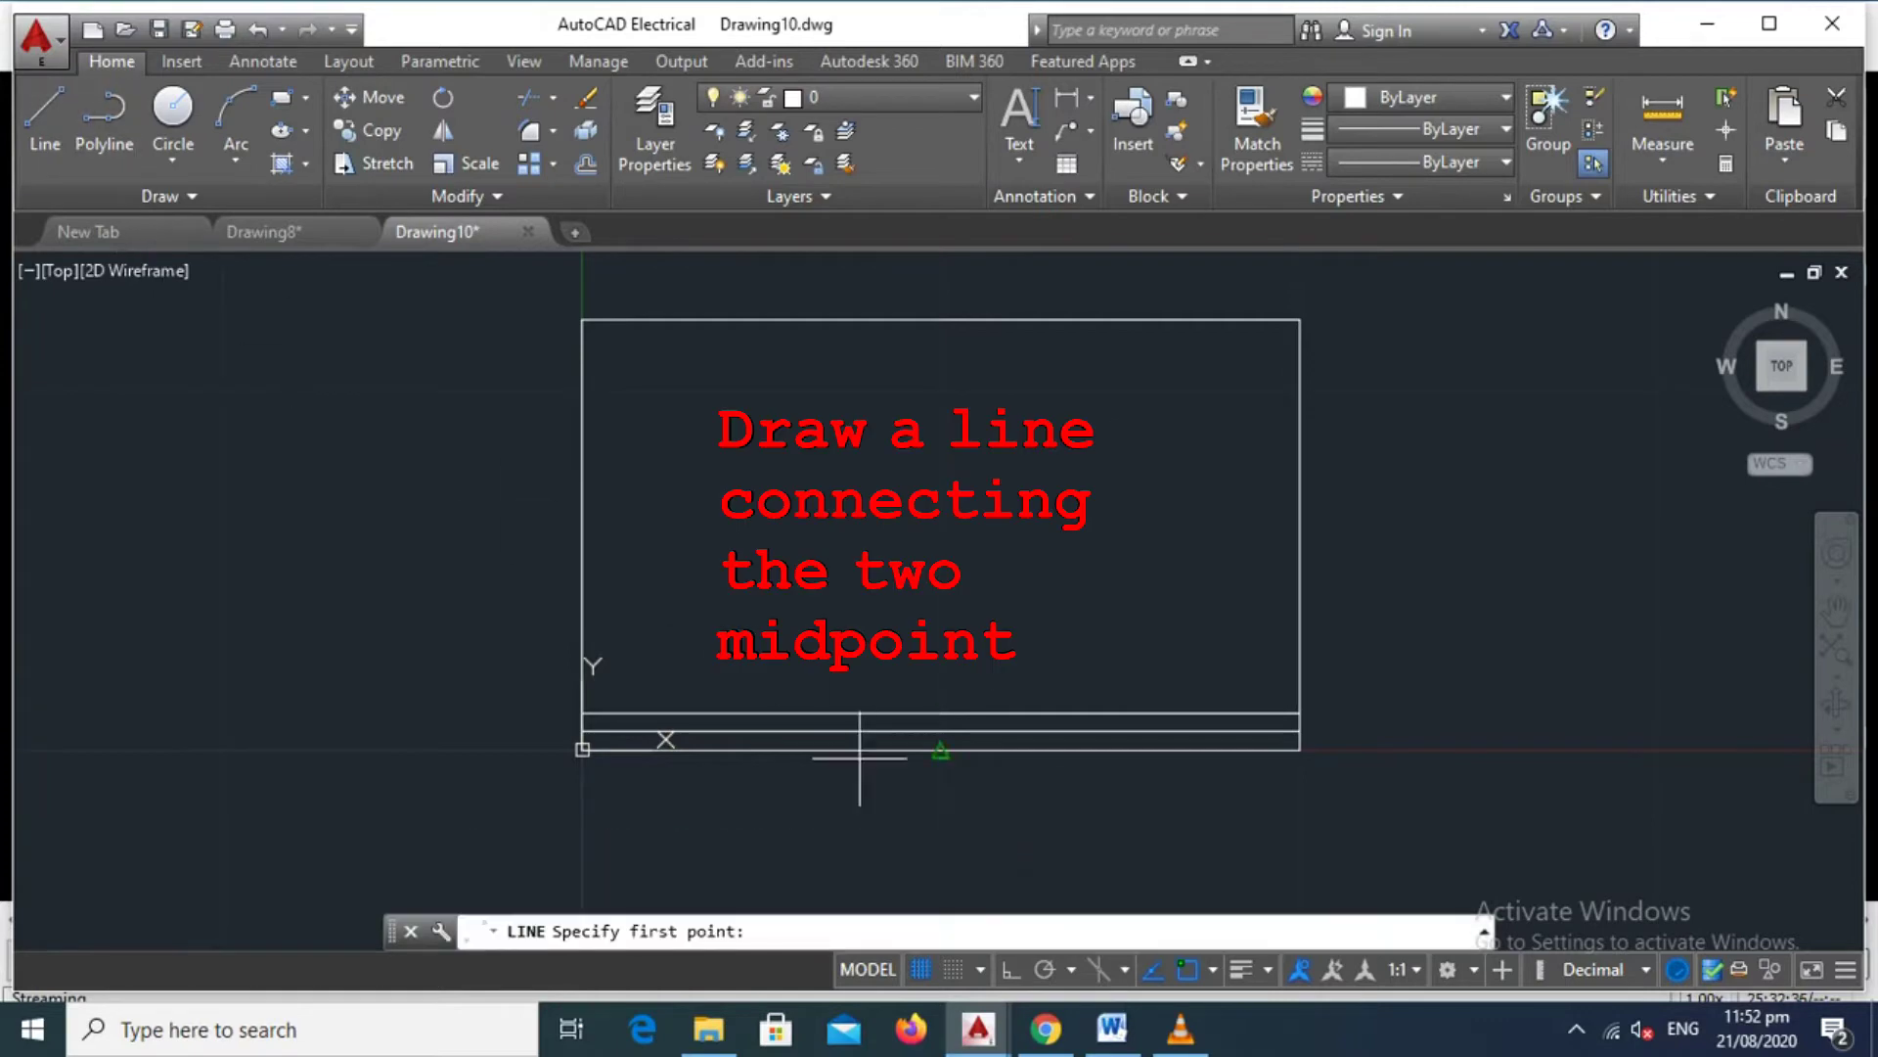
click(940, 715)
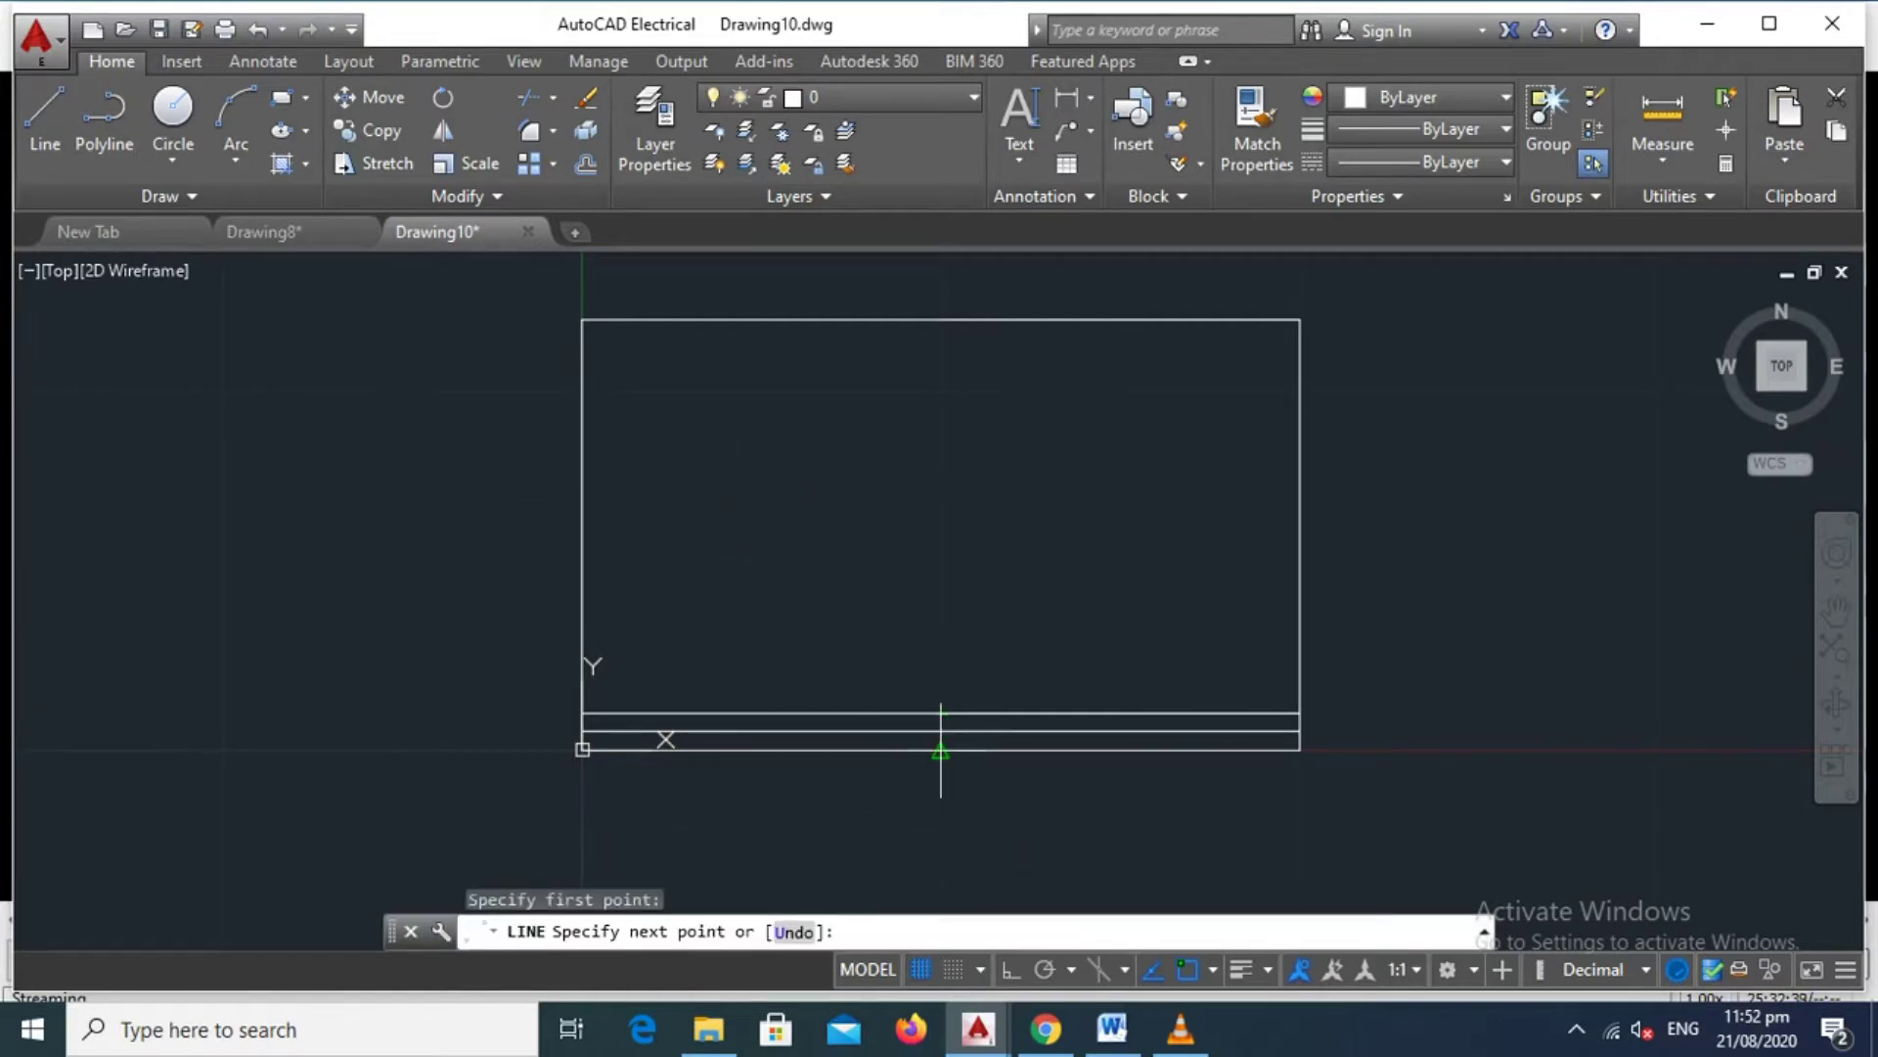
click(941, 750)
key(Return)
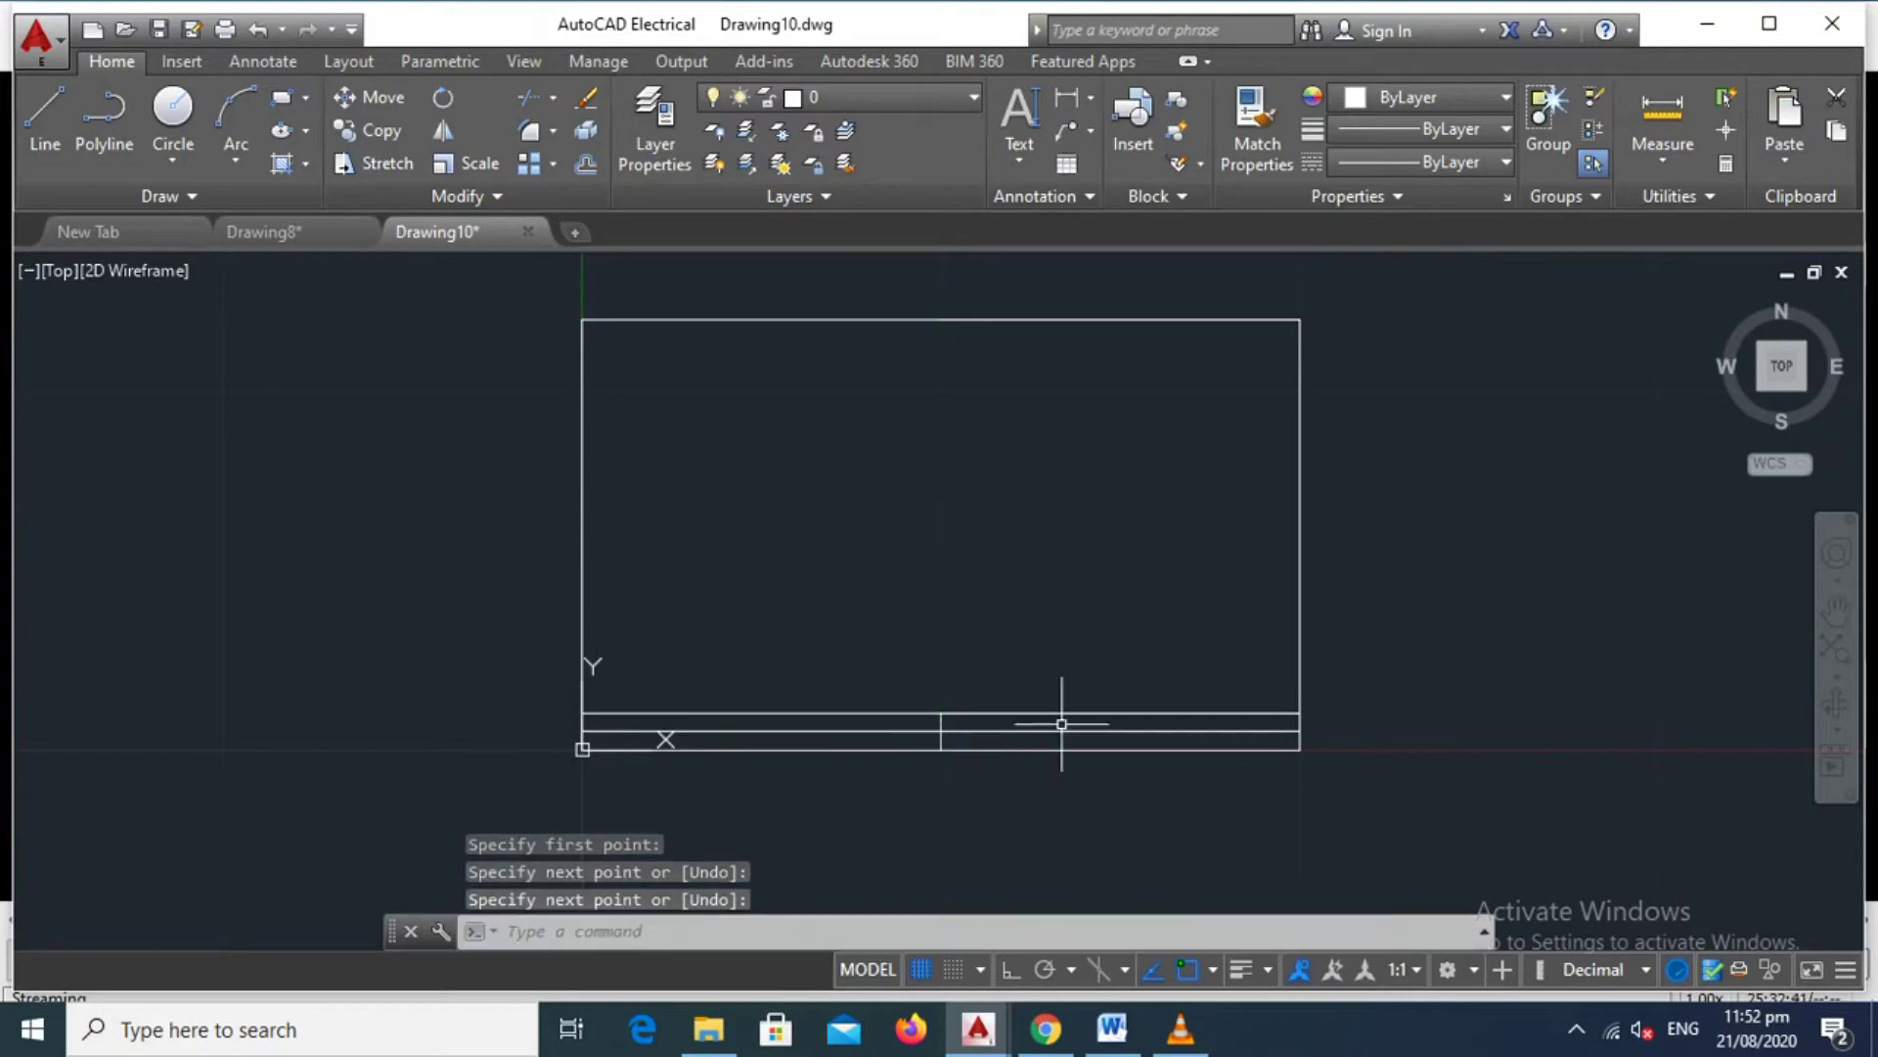
scroll(701, 776, up, 2)
scroll(652, 758, up, 2)
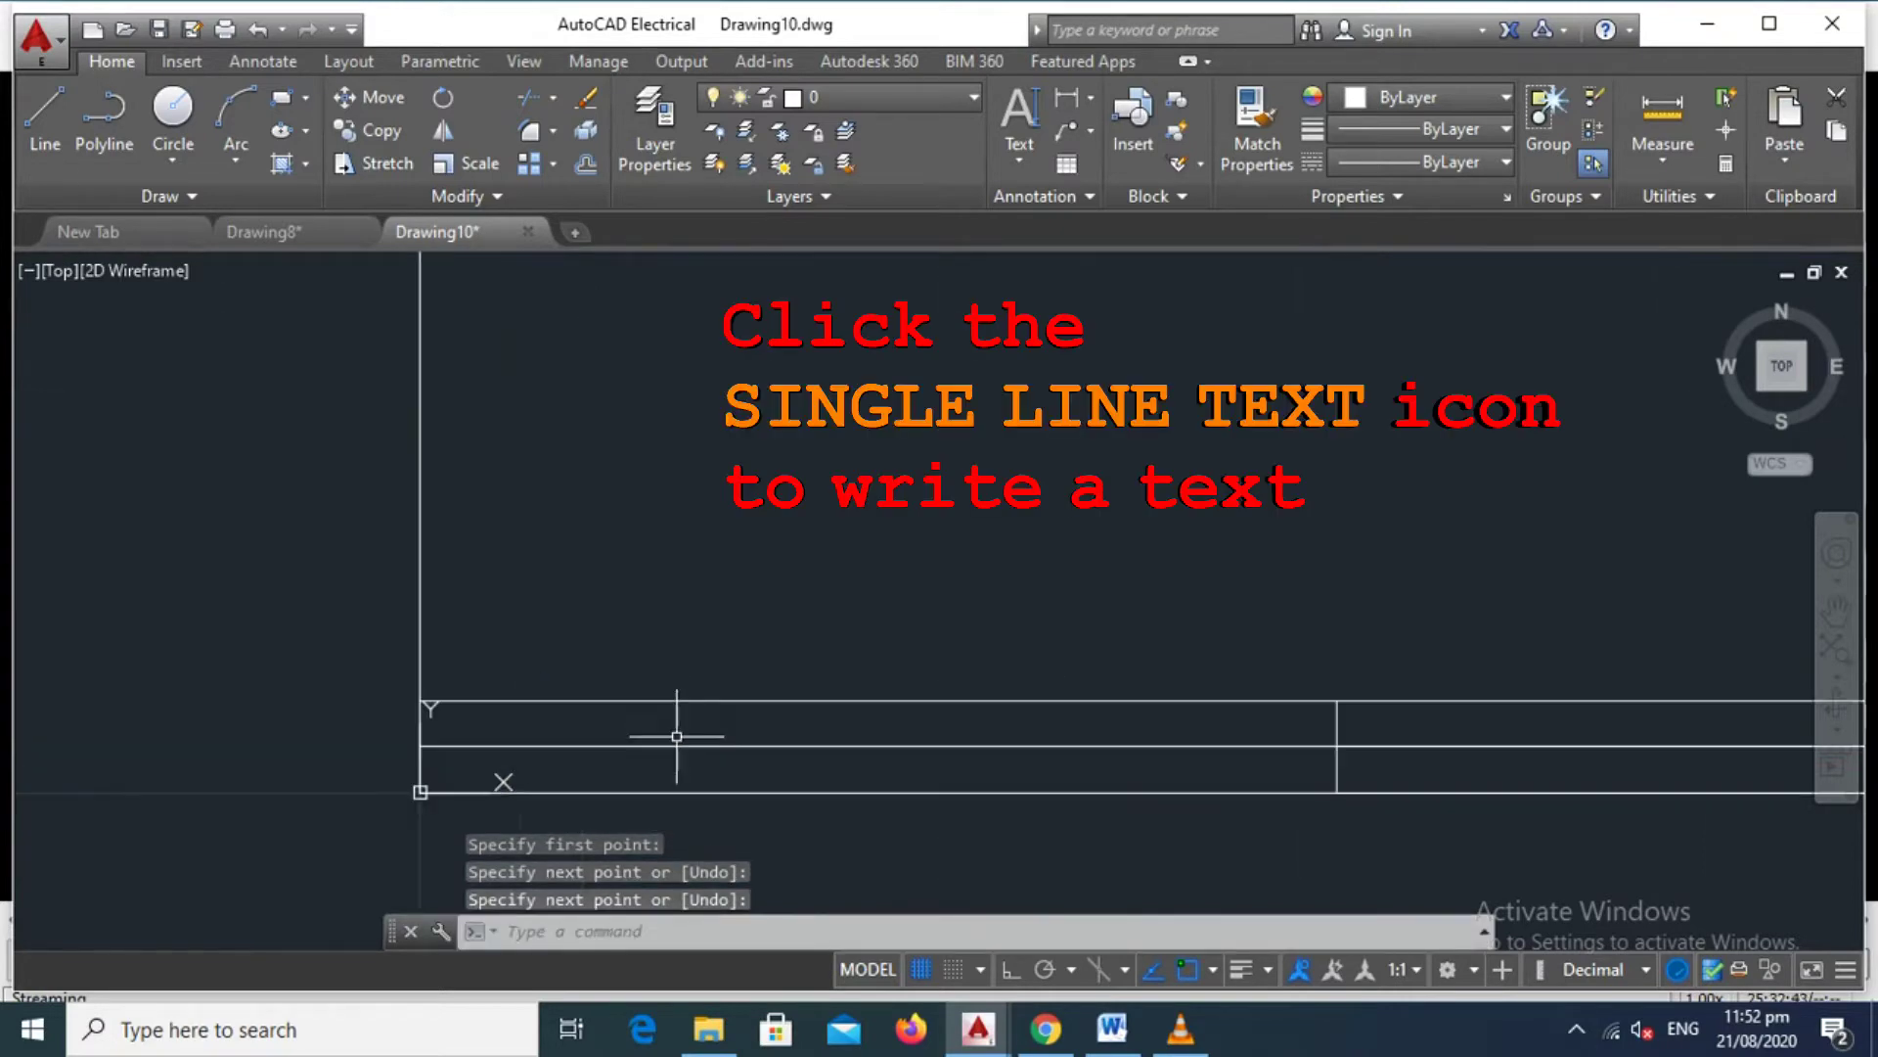
Start single-line text above the title block with height 0.25 and rotation 0
middle_drag(624, 766, 600, 818)
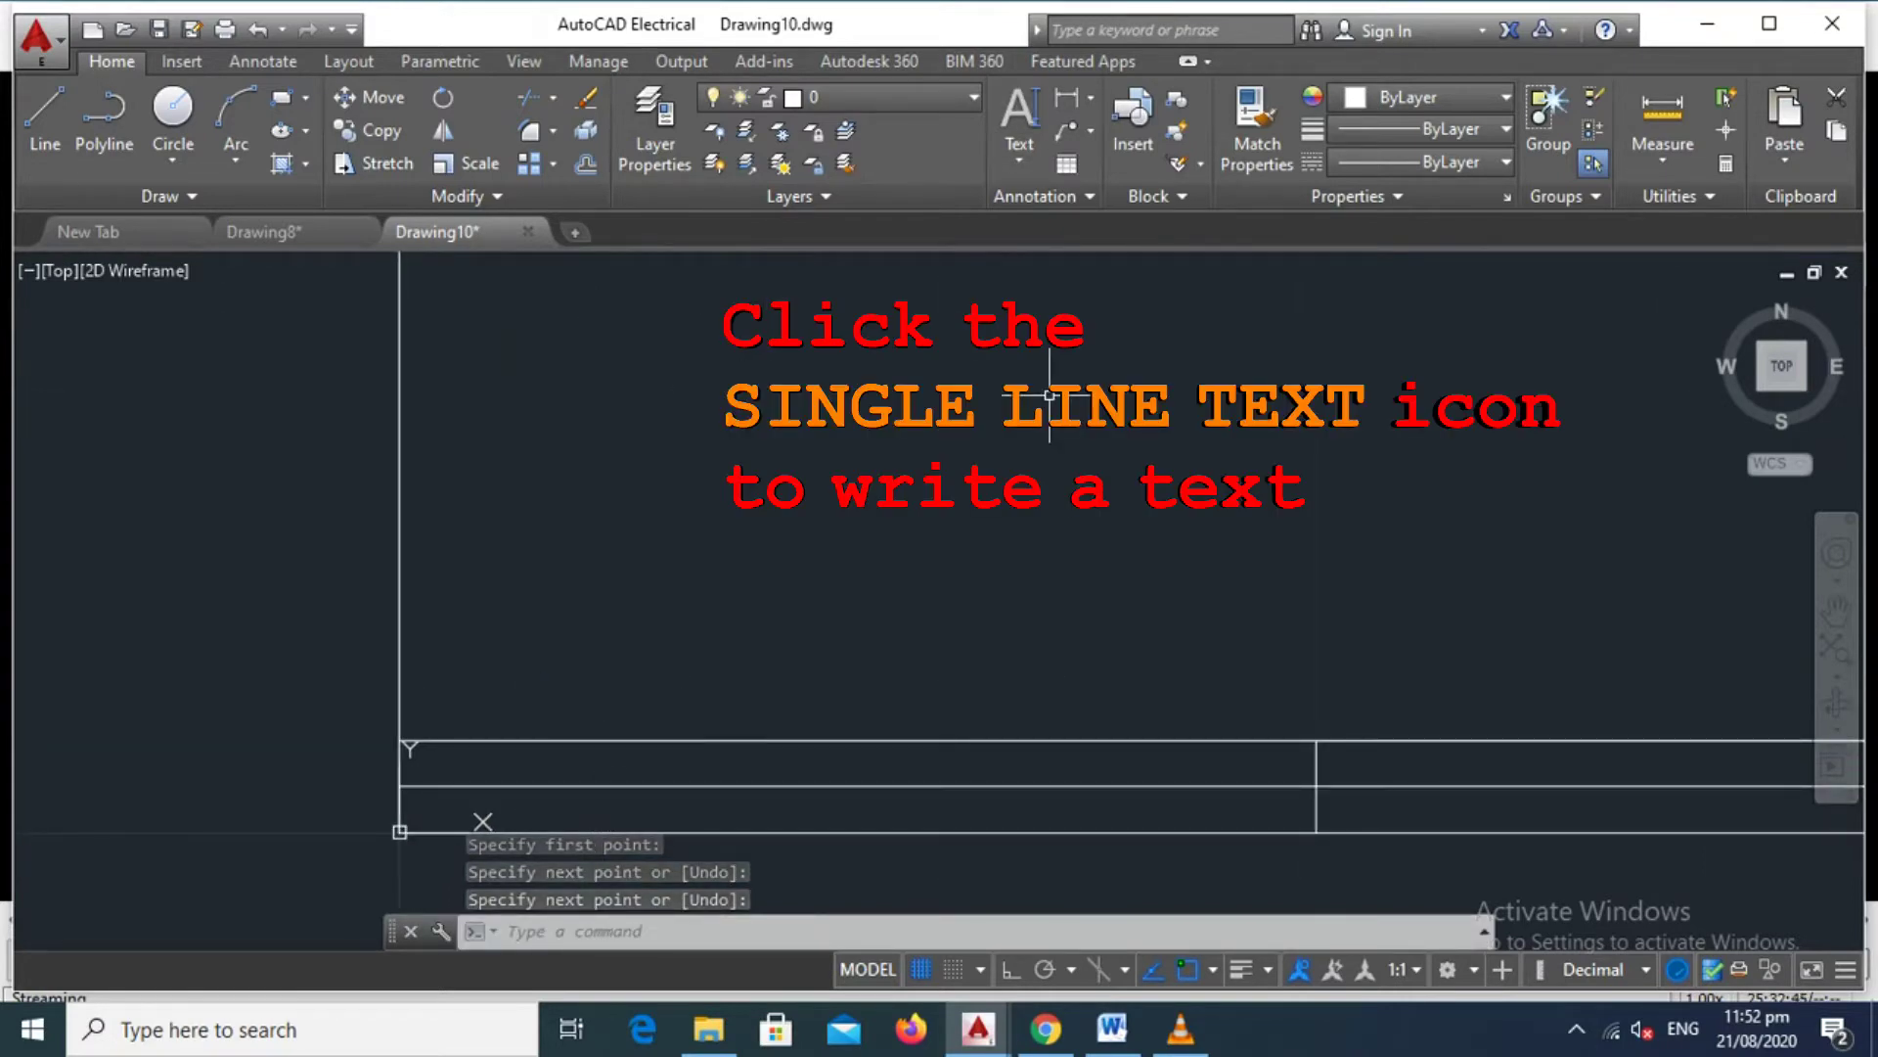
click(1019, 151)
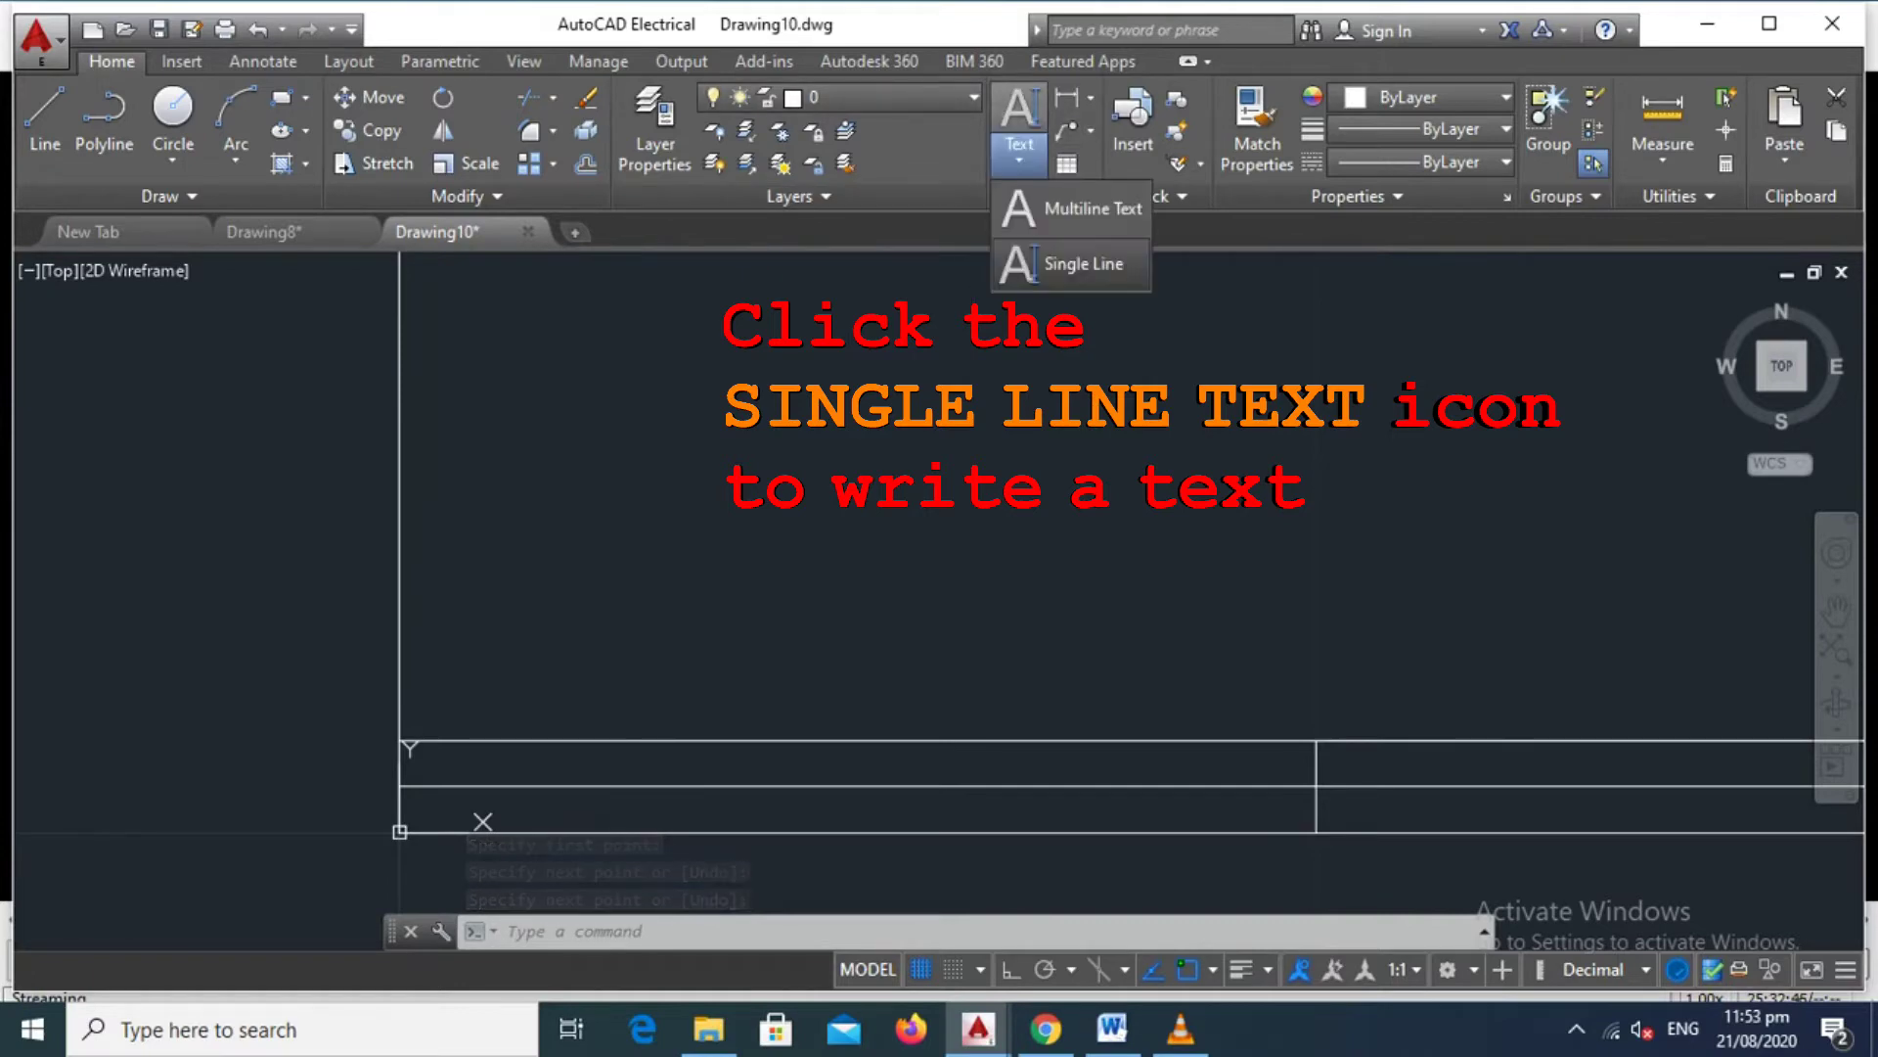
click(1066, 264)
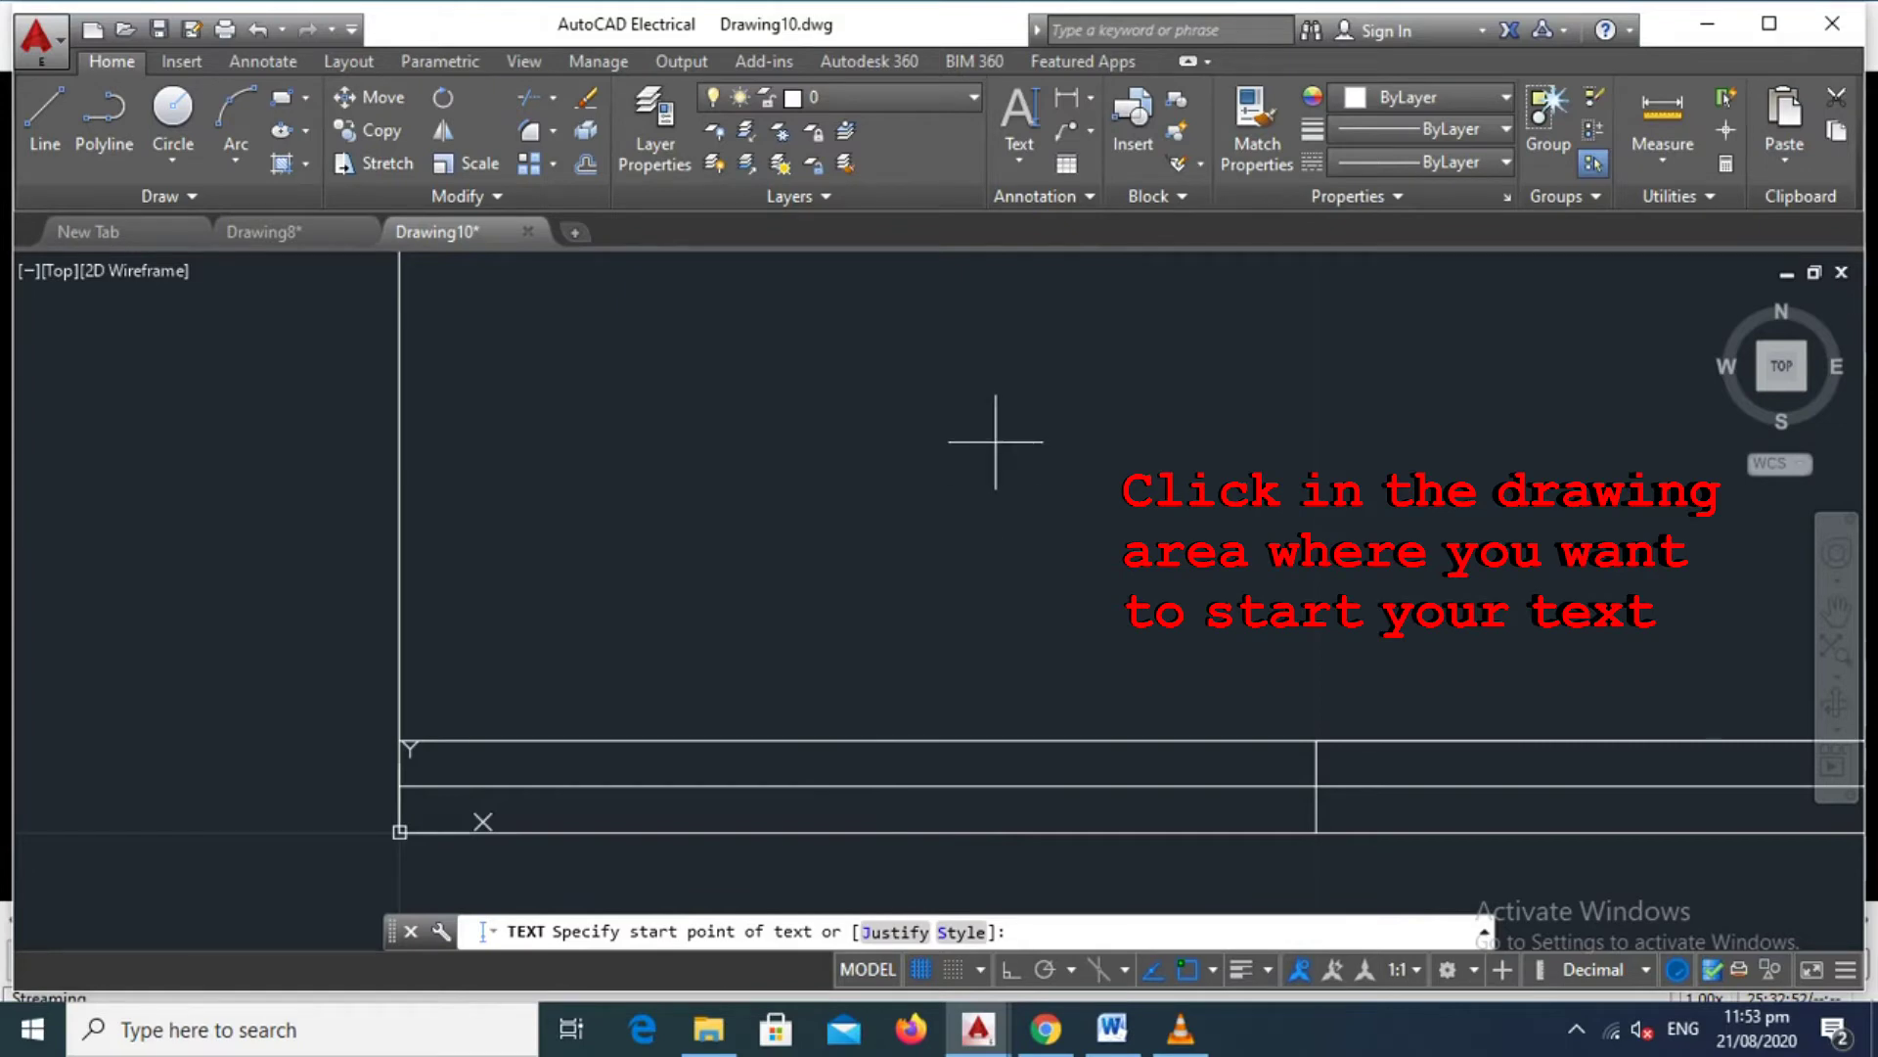
click(719, 419)
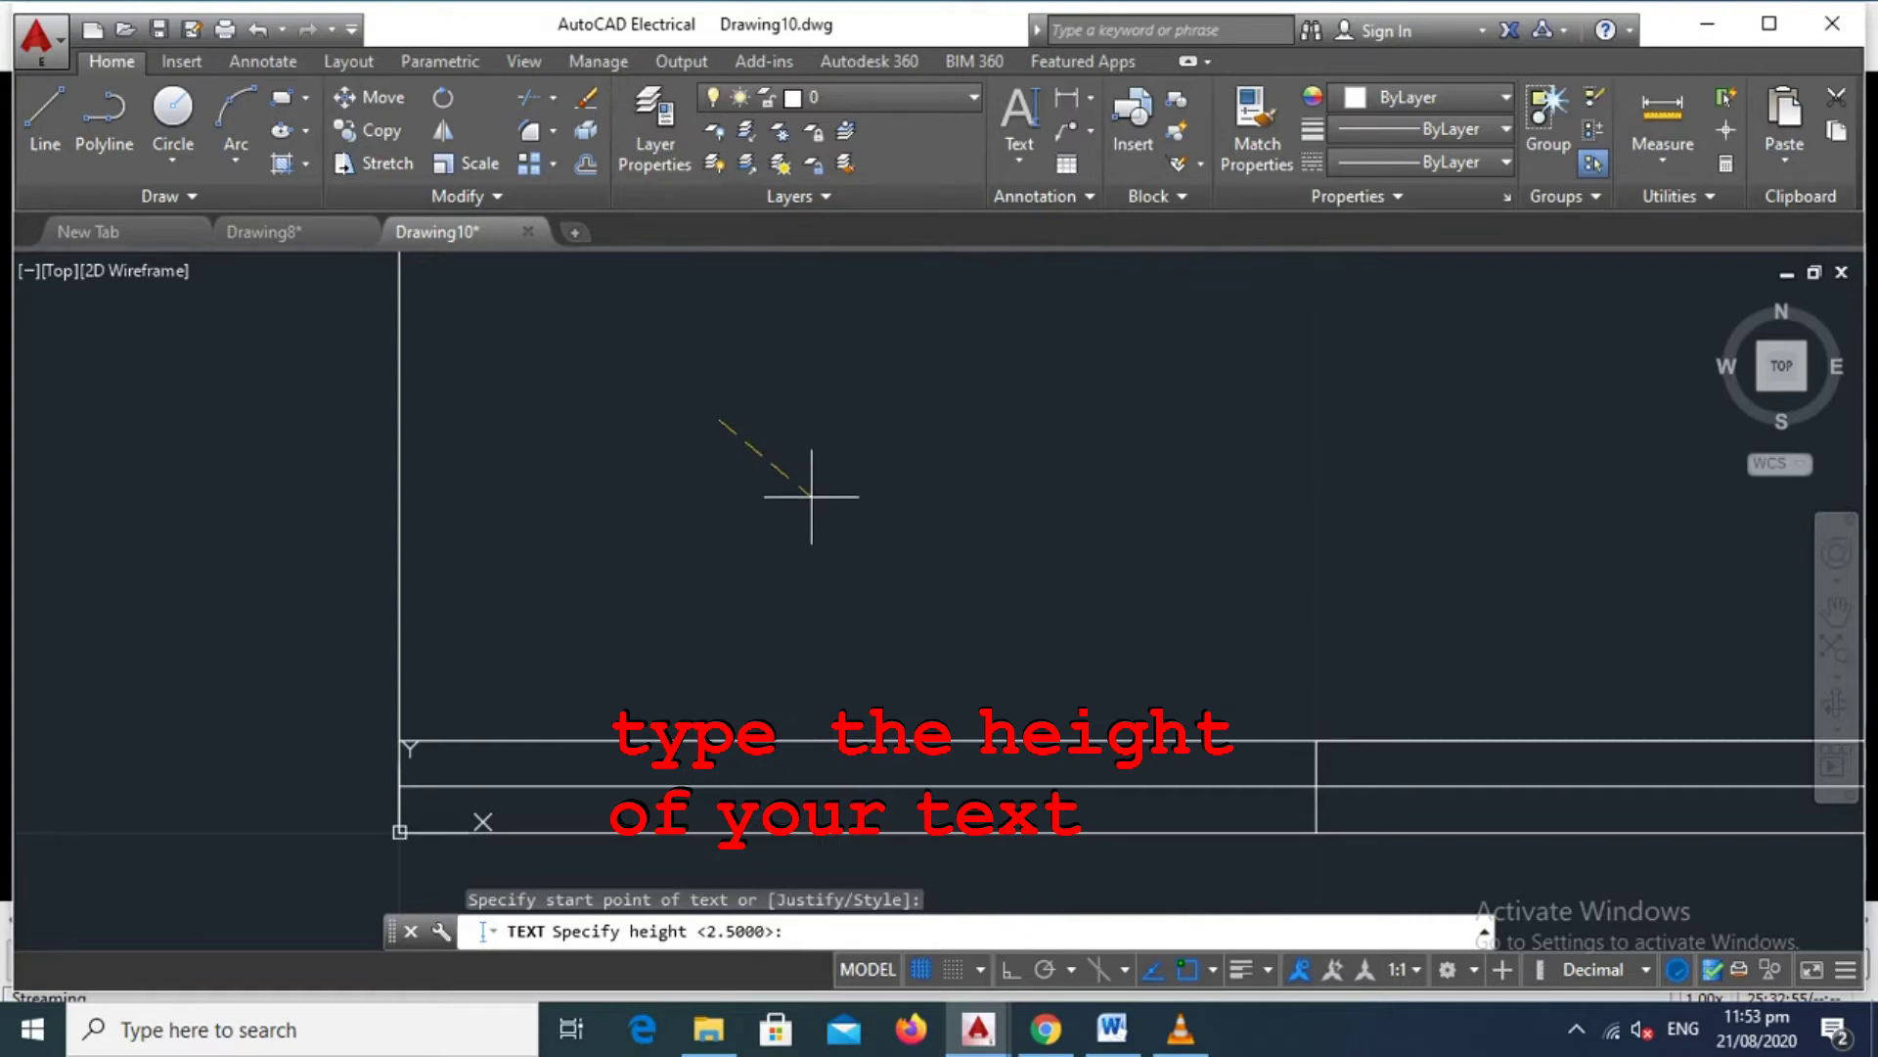
text(.2)
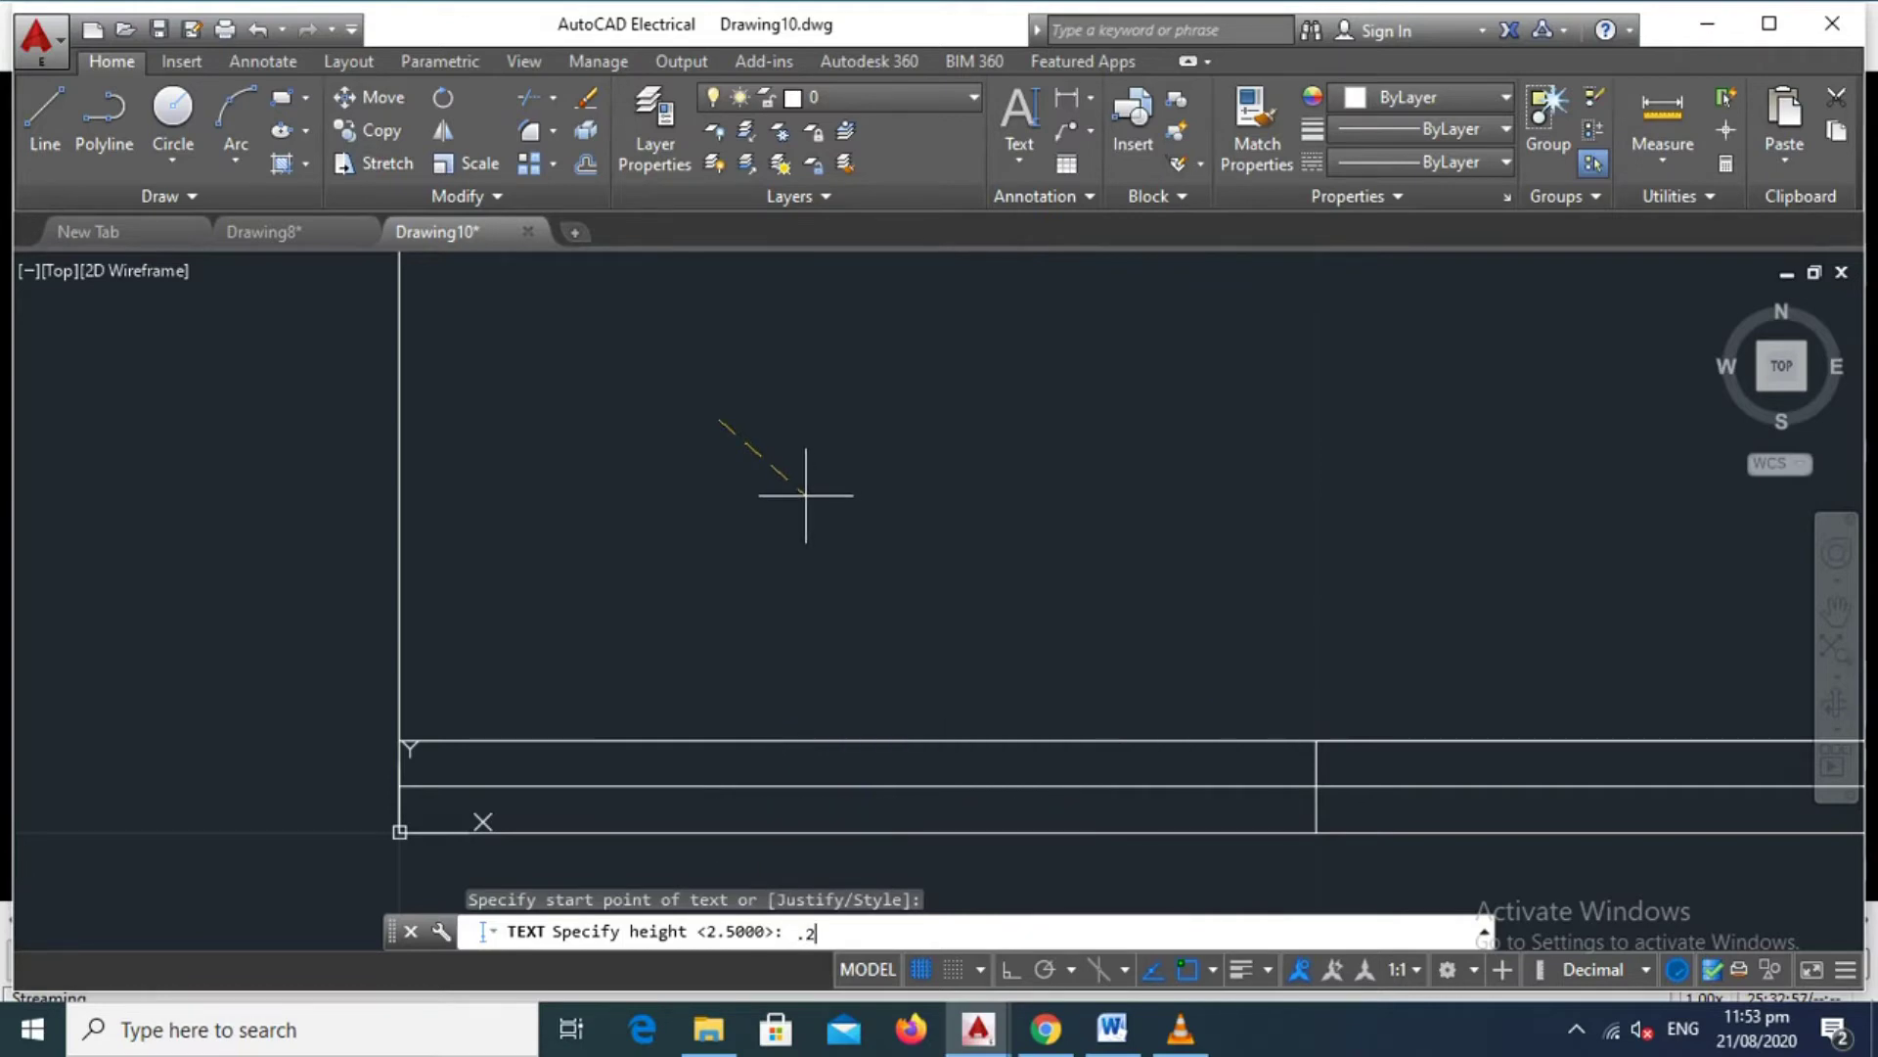
text(5)
key(Return)
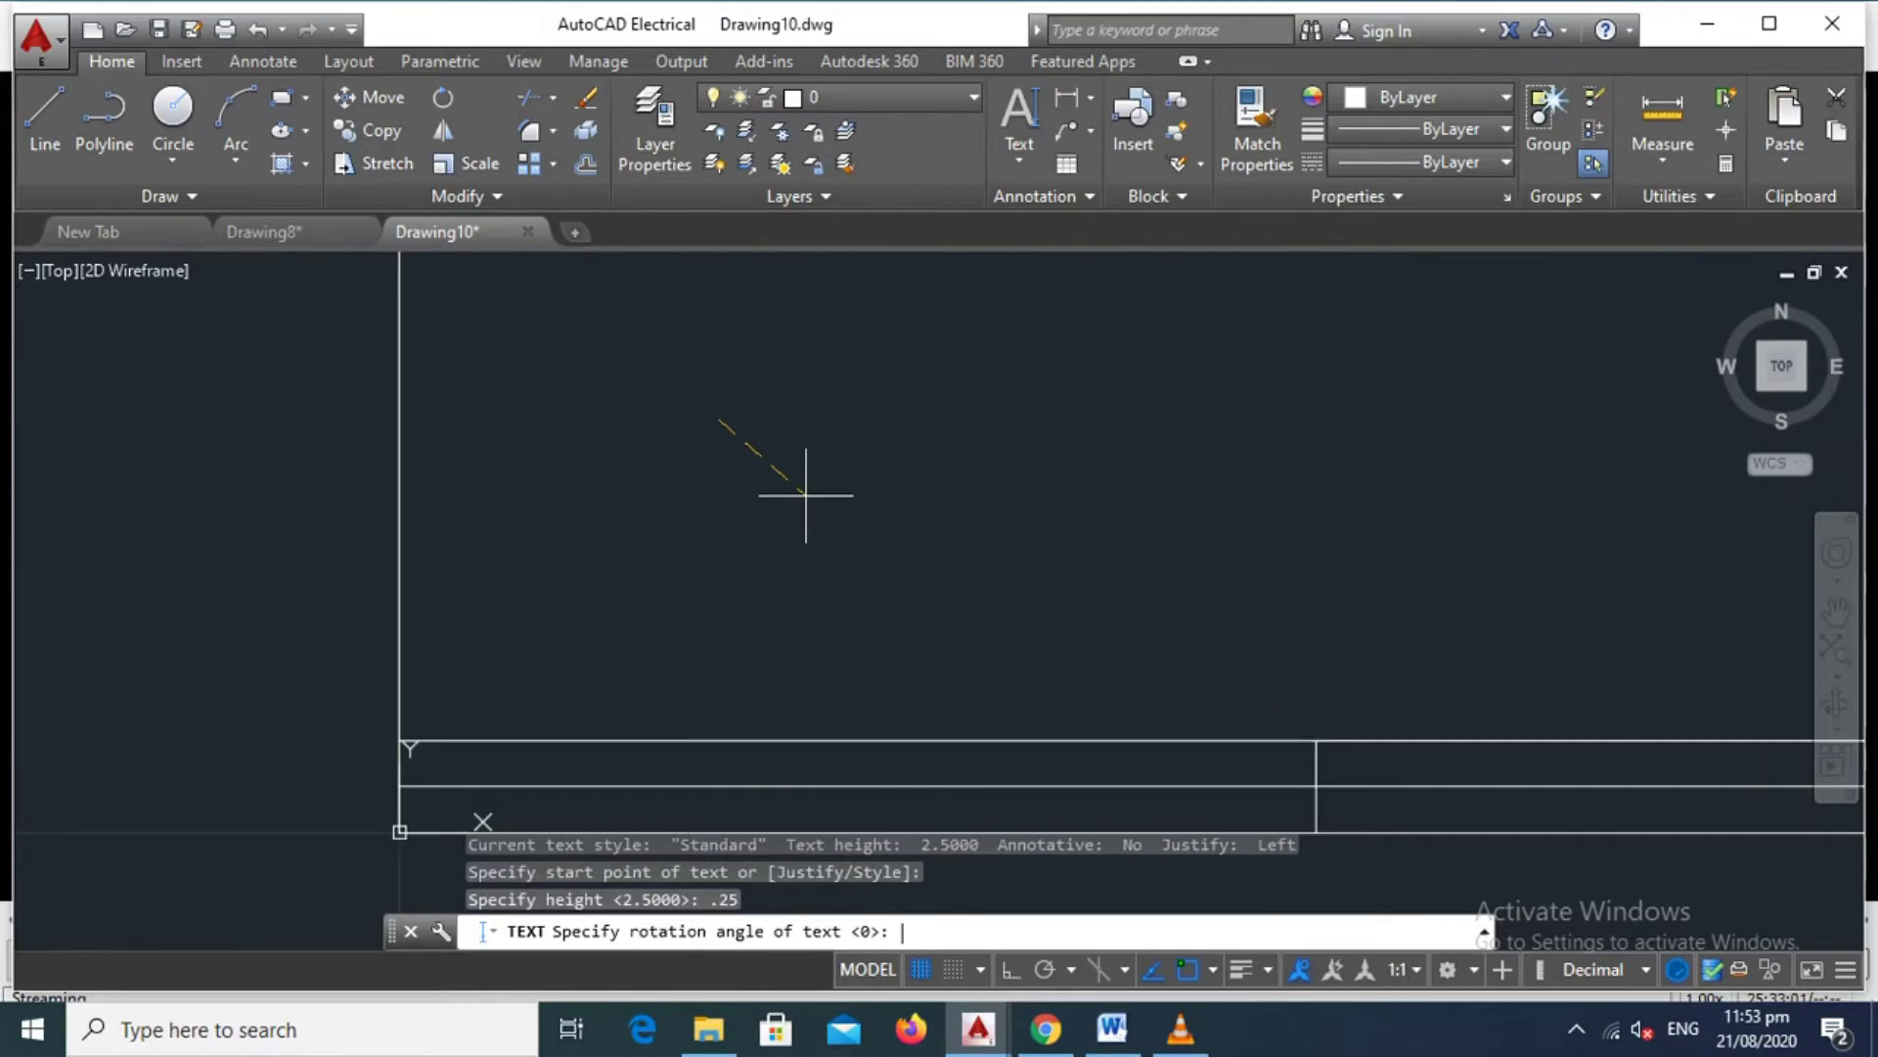
text(0)
key(Return)
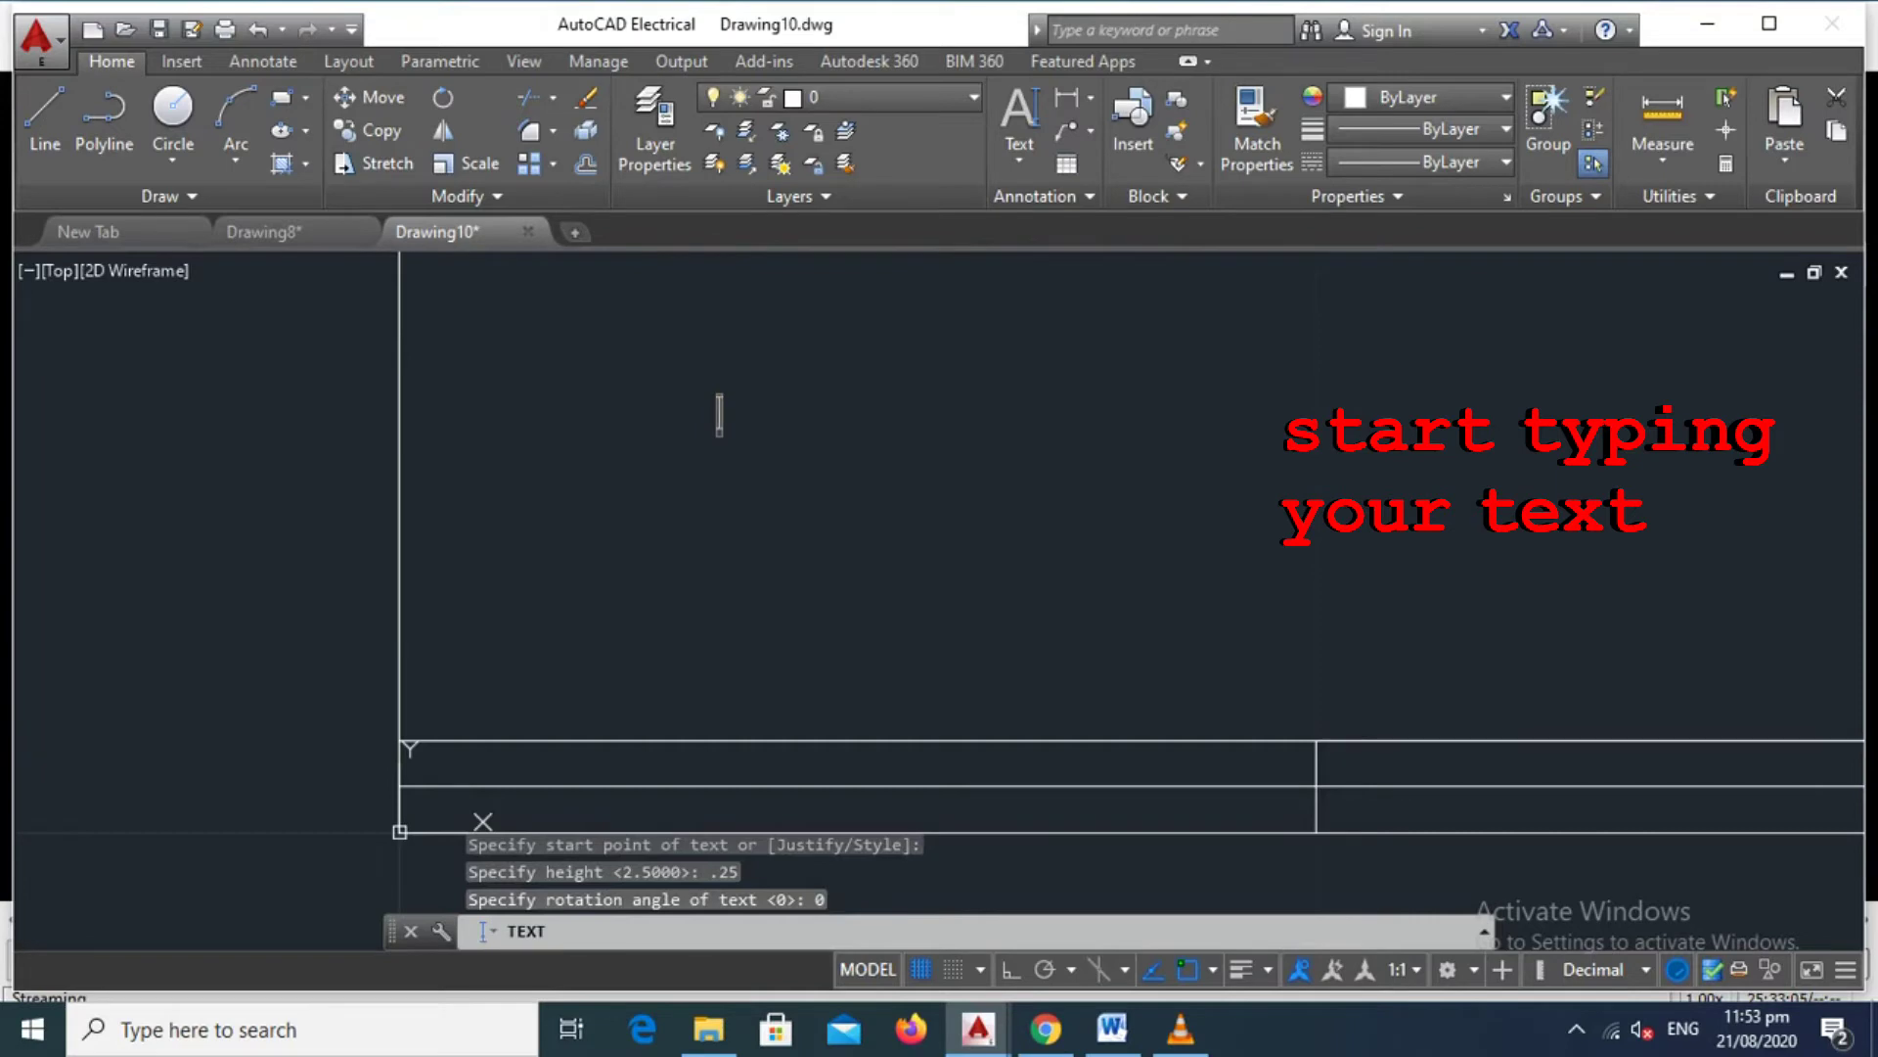
Type the NAME: and PLATE No. : labels as separate text lines
text(NAME:)
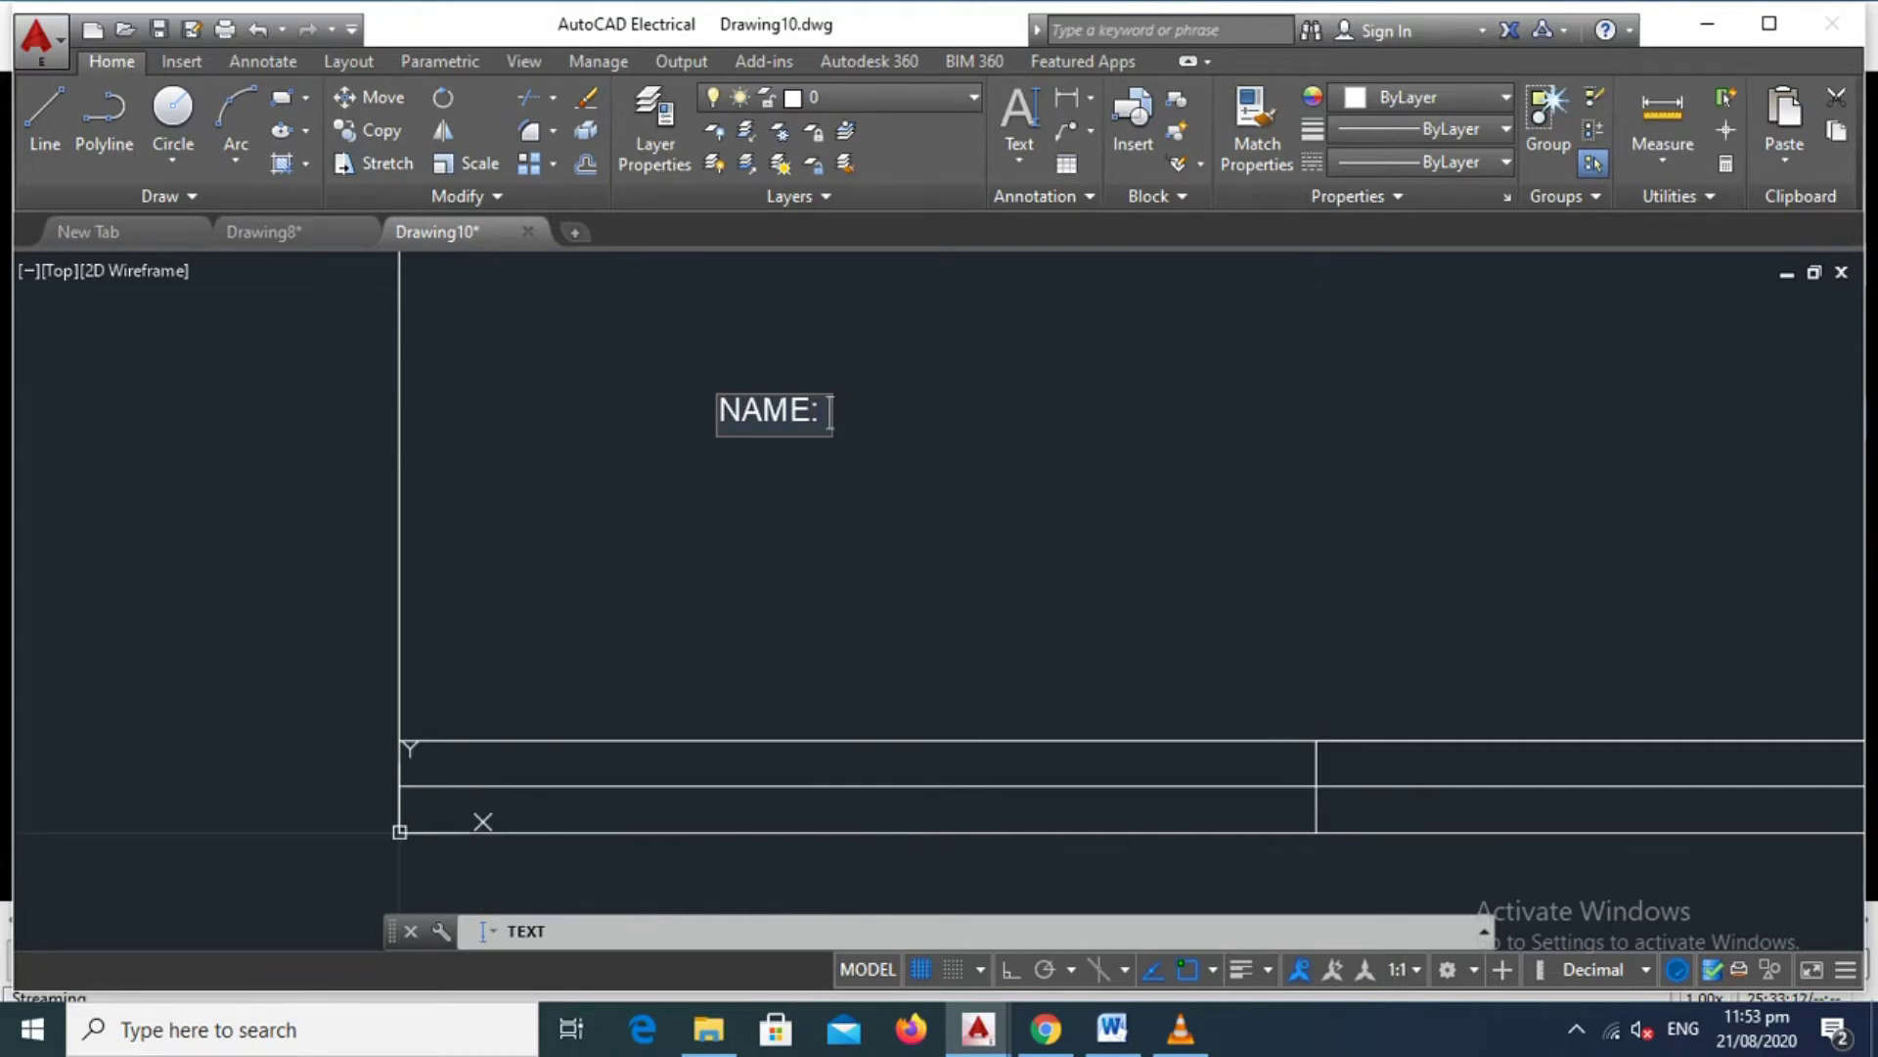
key(Return)
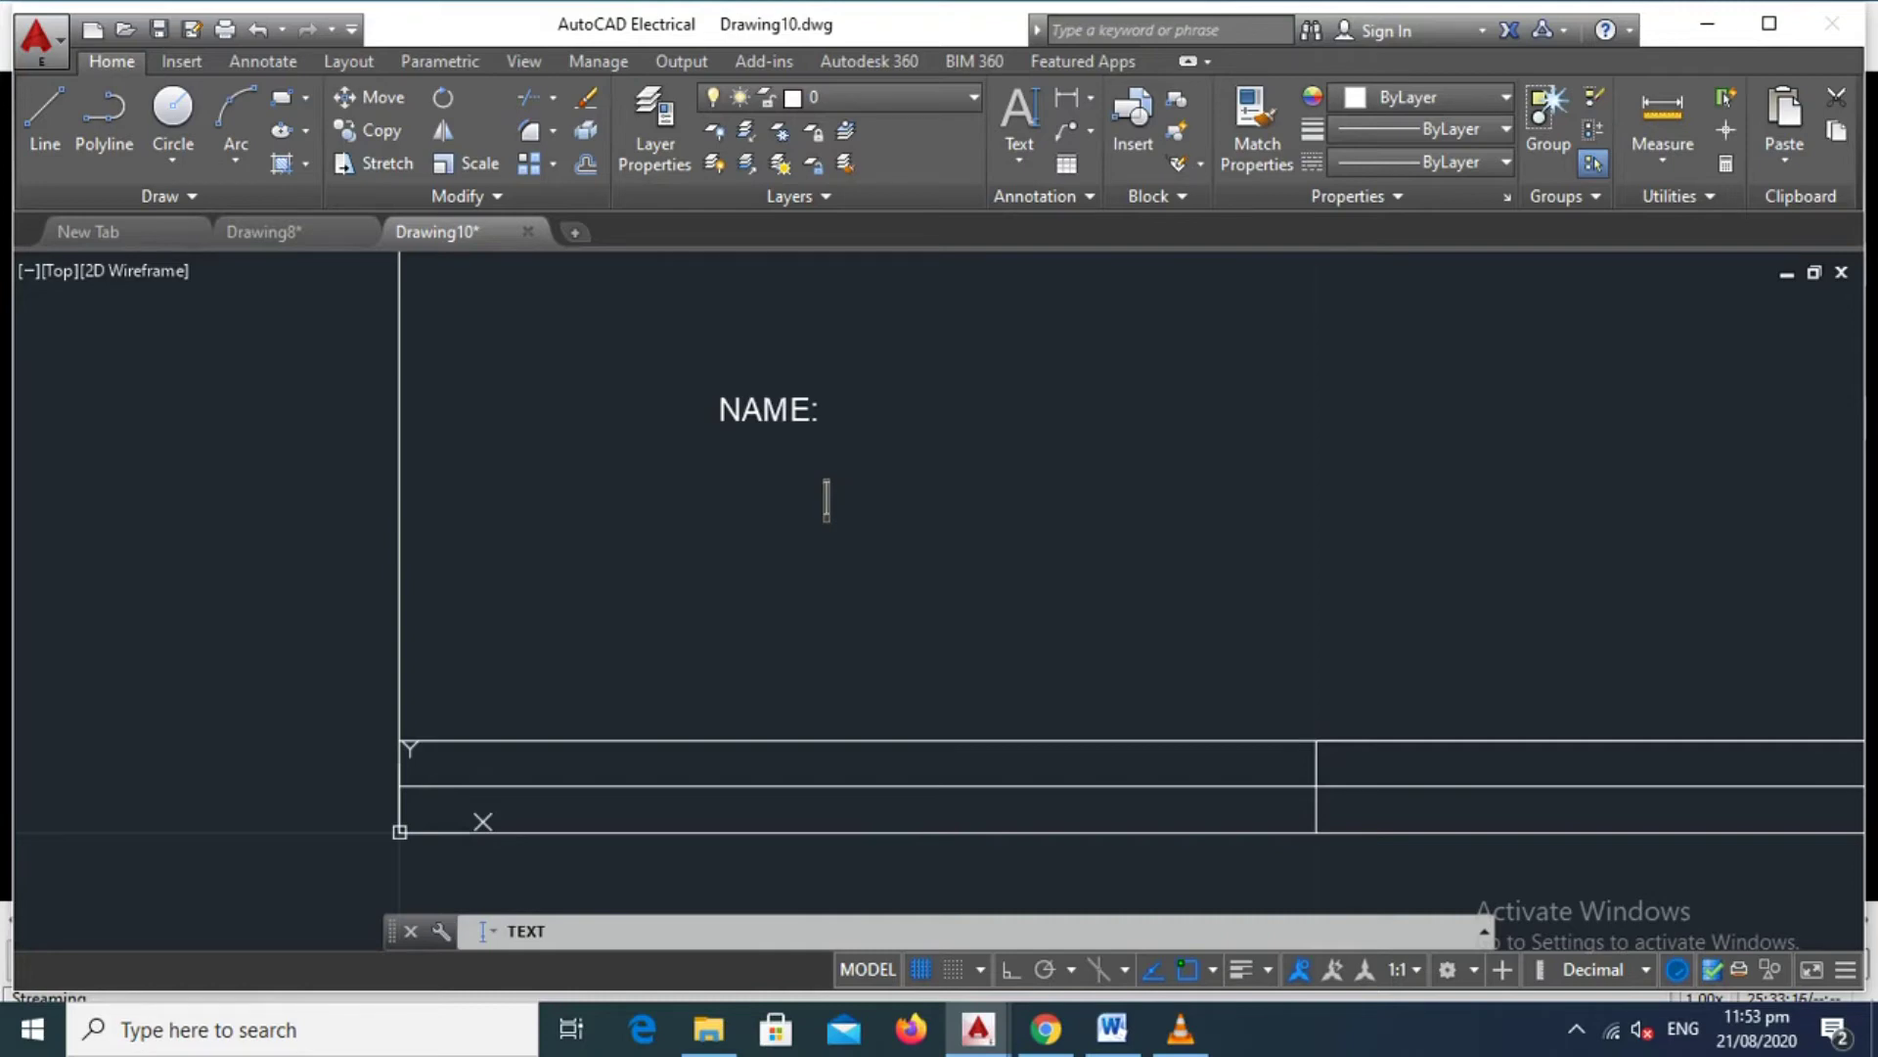
text(PLATE)
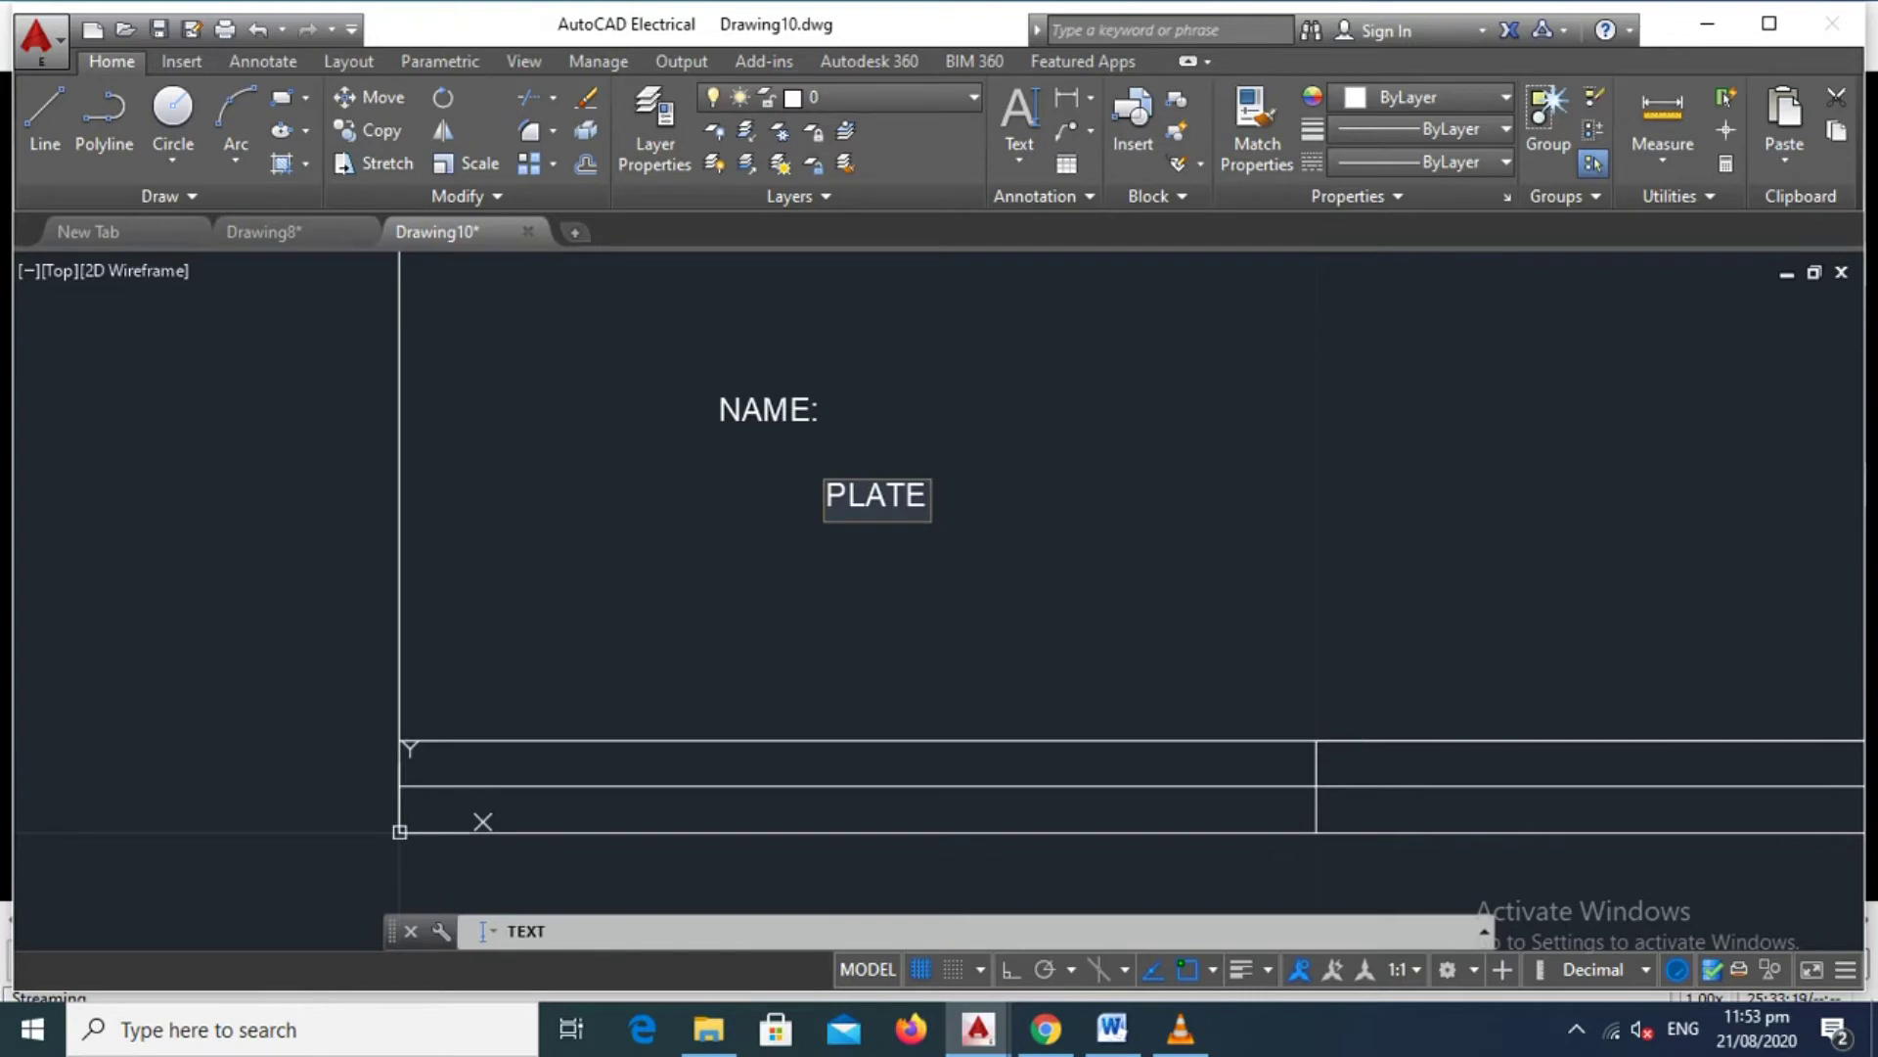
text( No. :)
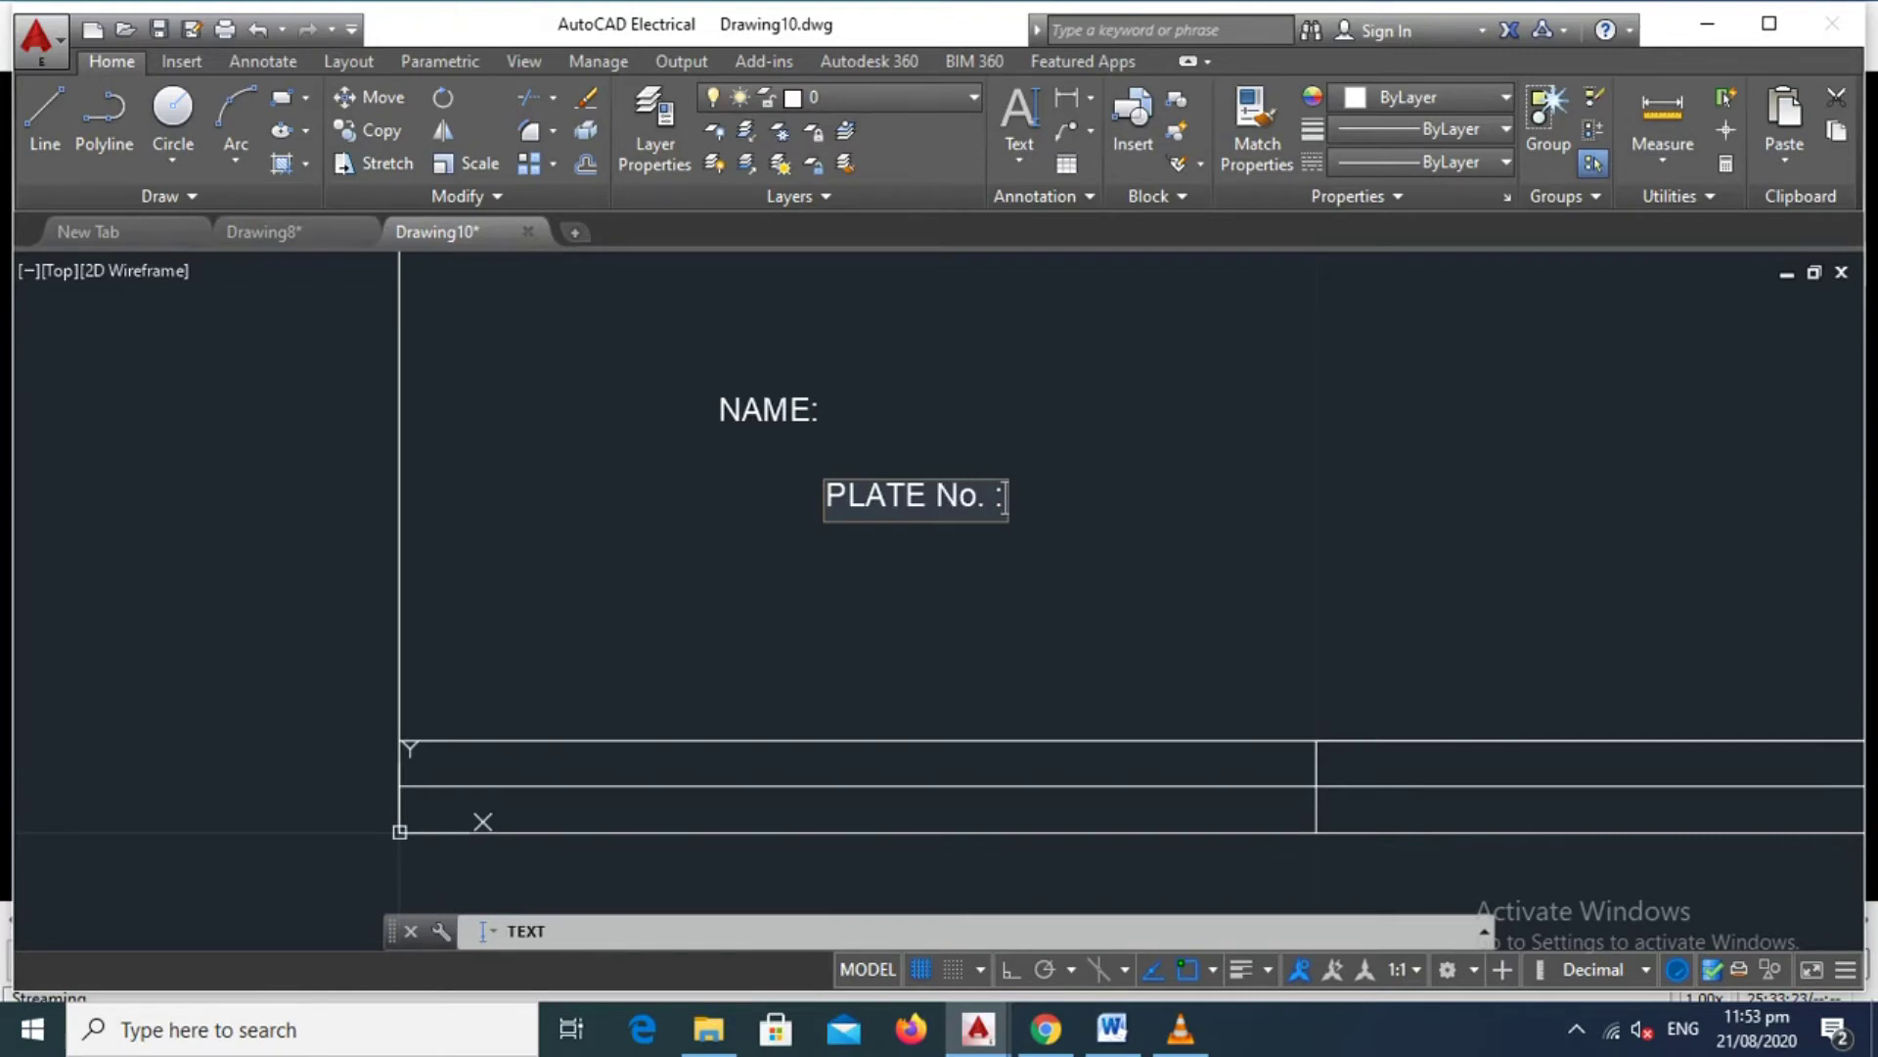
key(Return)
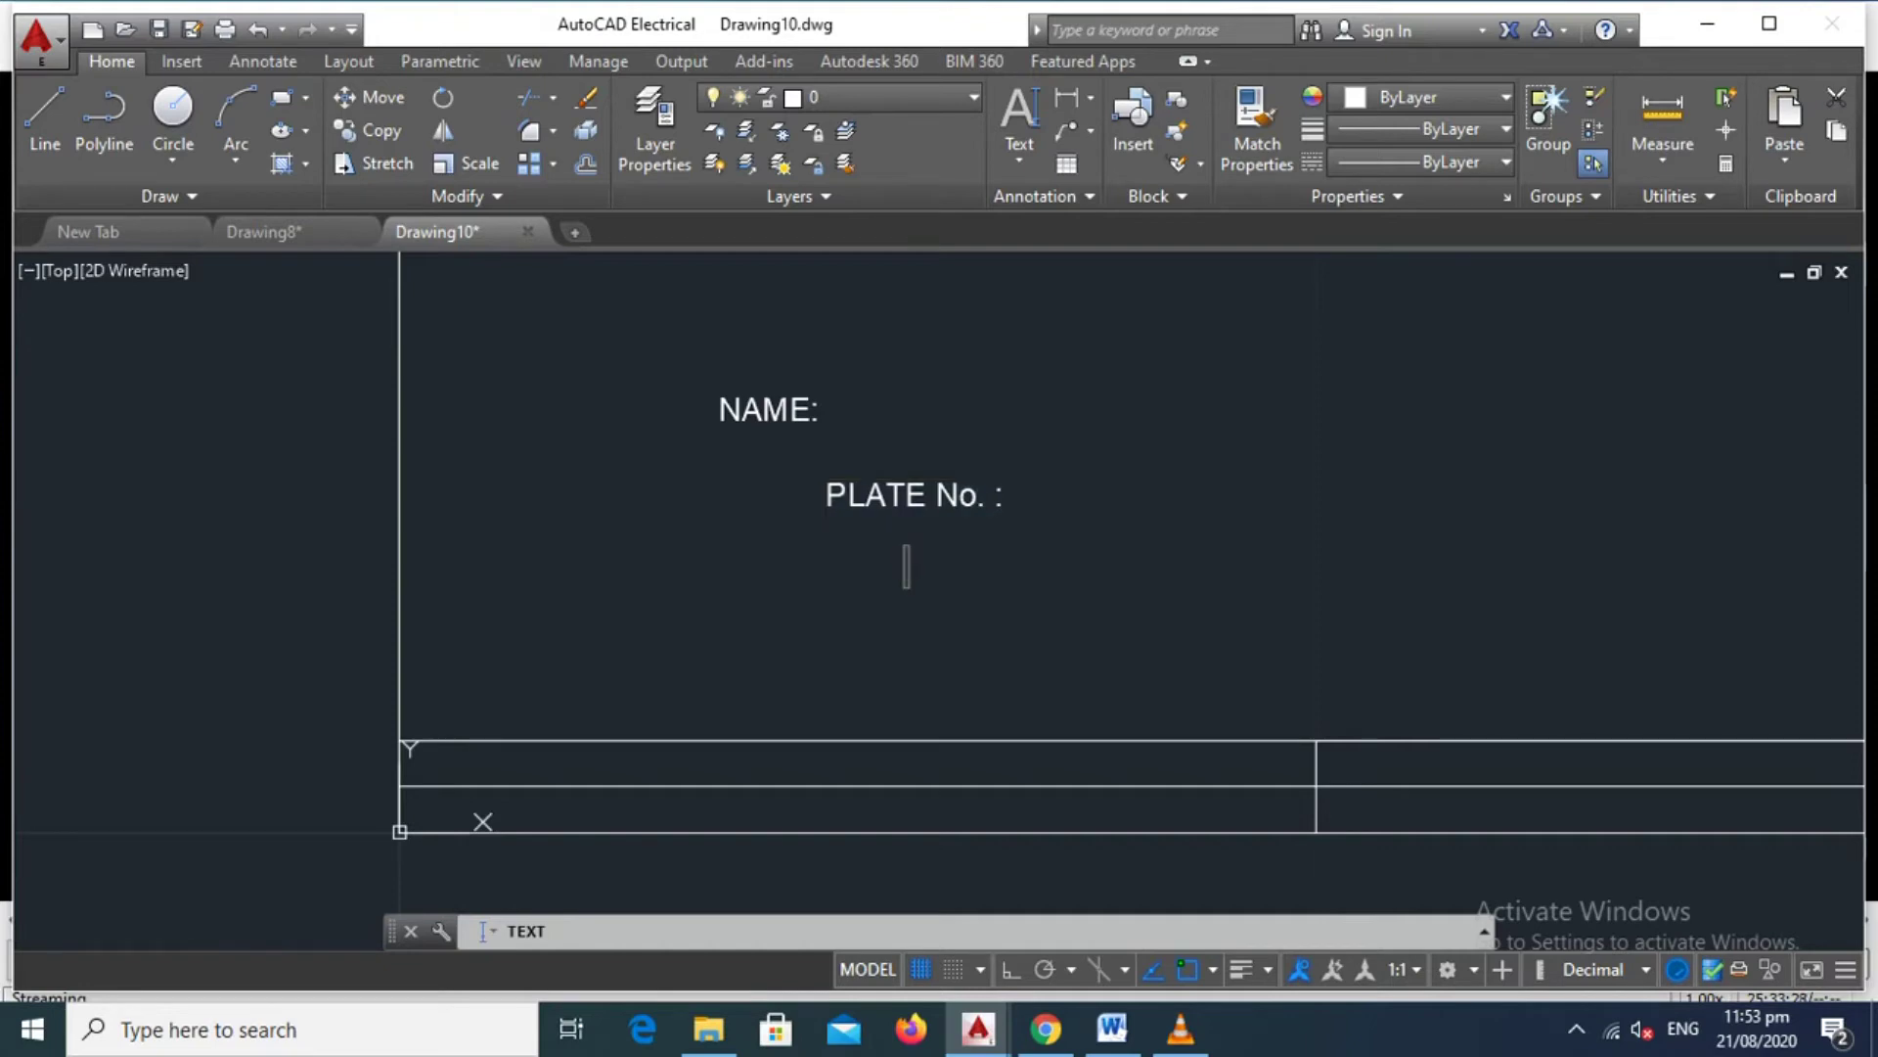
Add the DATE: label, then an INSTRUCTOR: label to the right of NAME:
text(date)
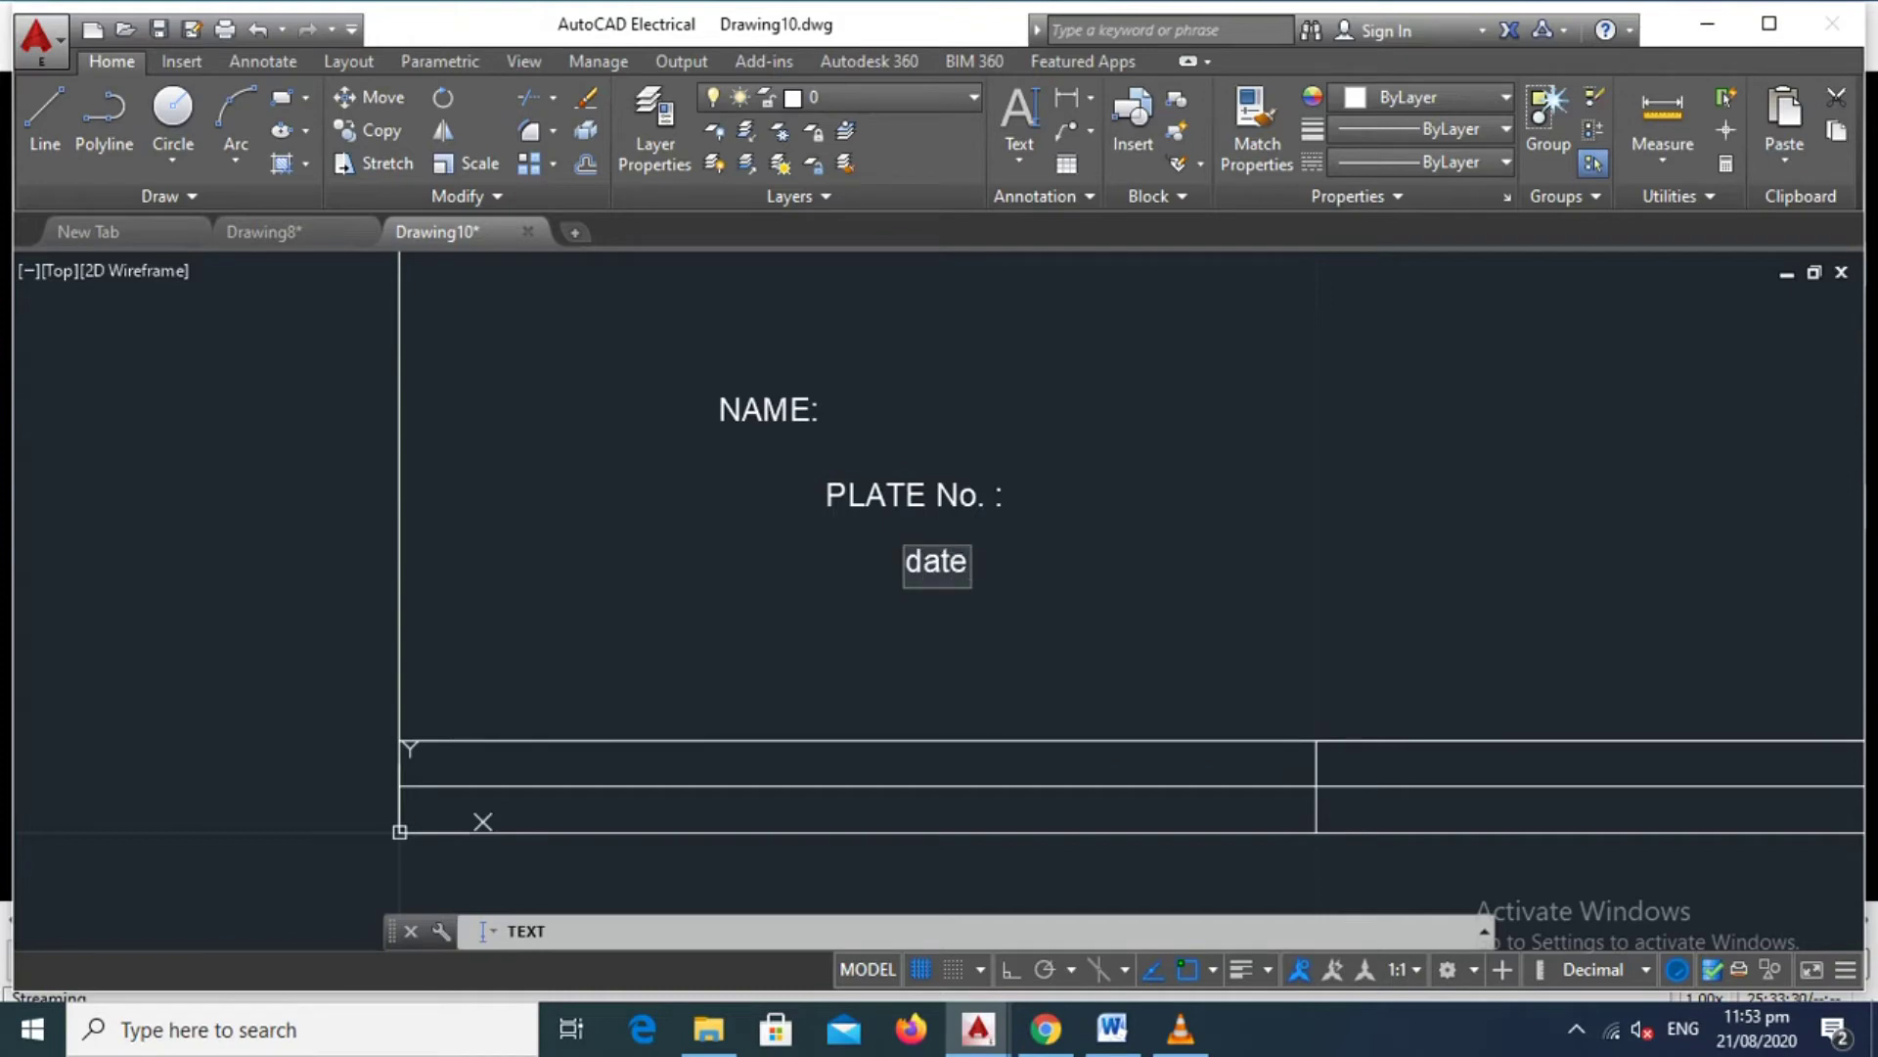
key(BackSpace)
key(BackSpace)
key(BackSpace)
key(BackSpace)
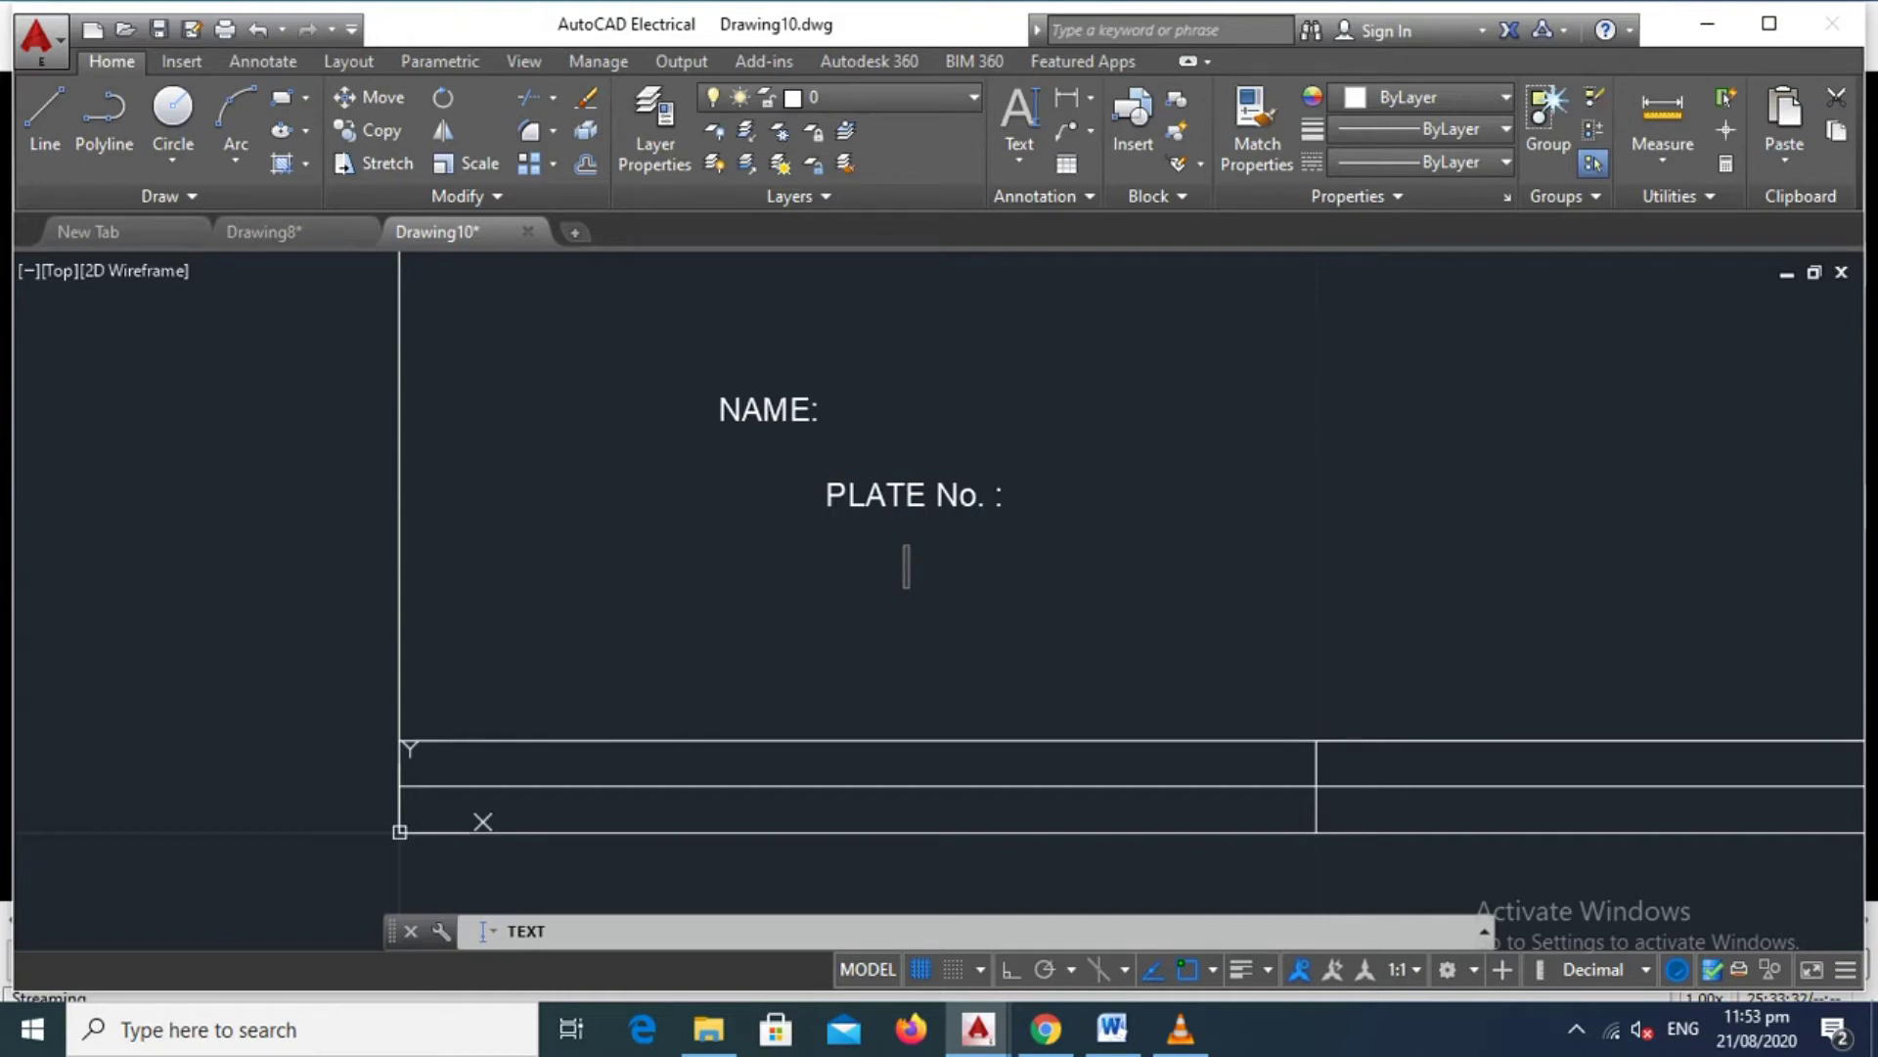
text(DATE:)
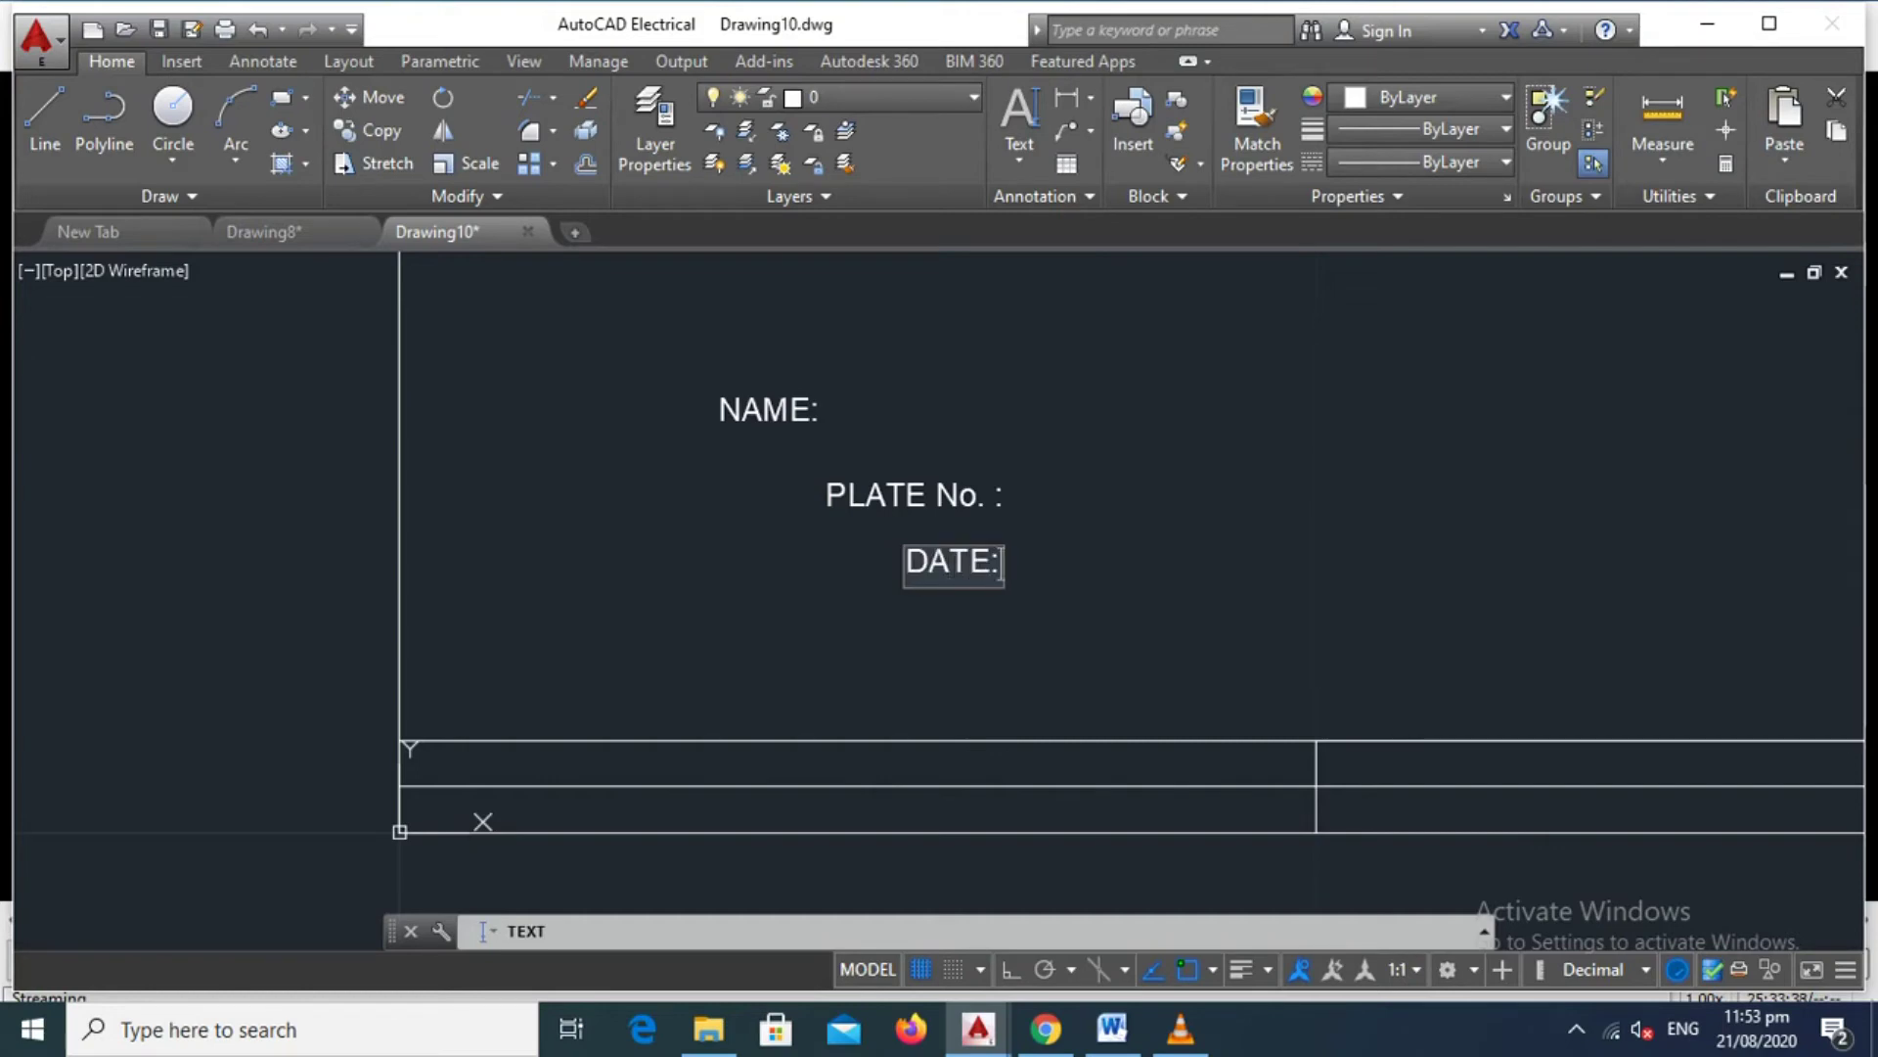
click(1162, 411)
text(I)
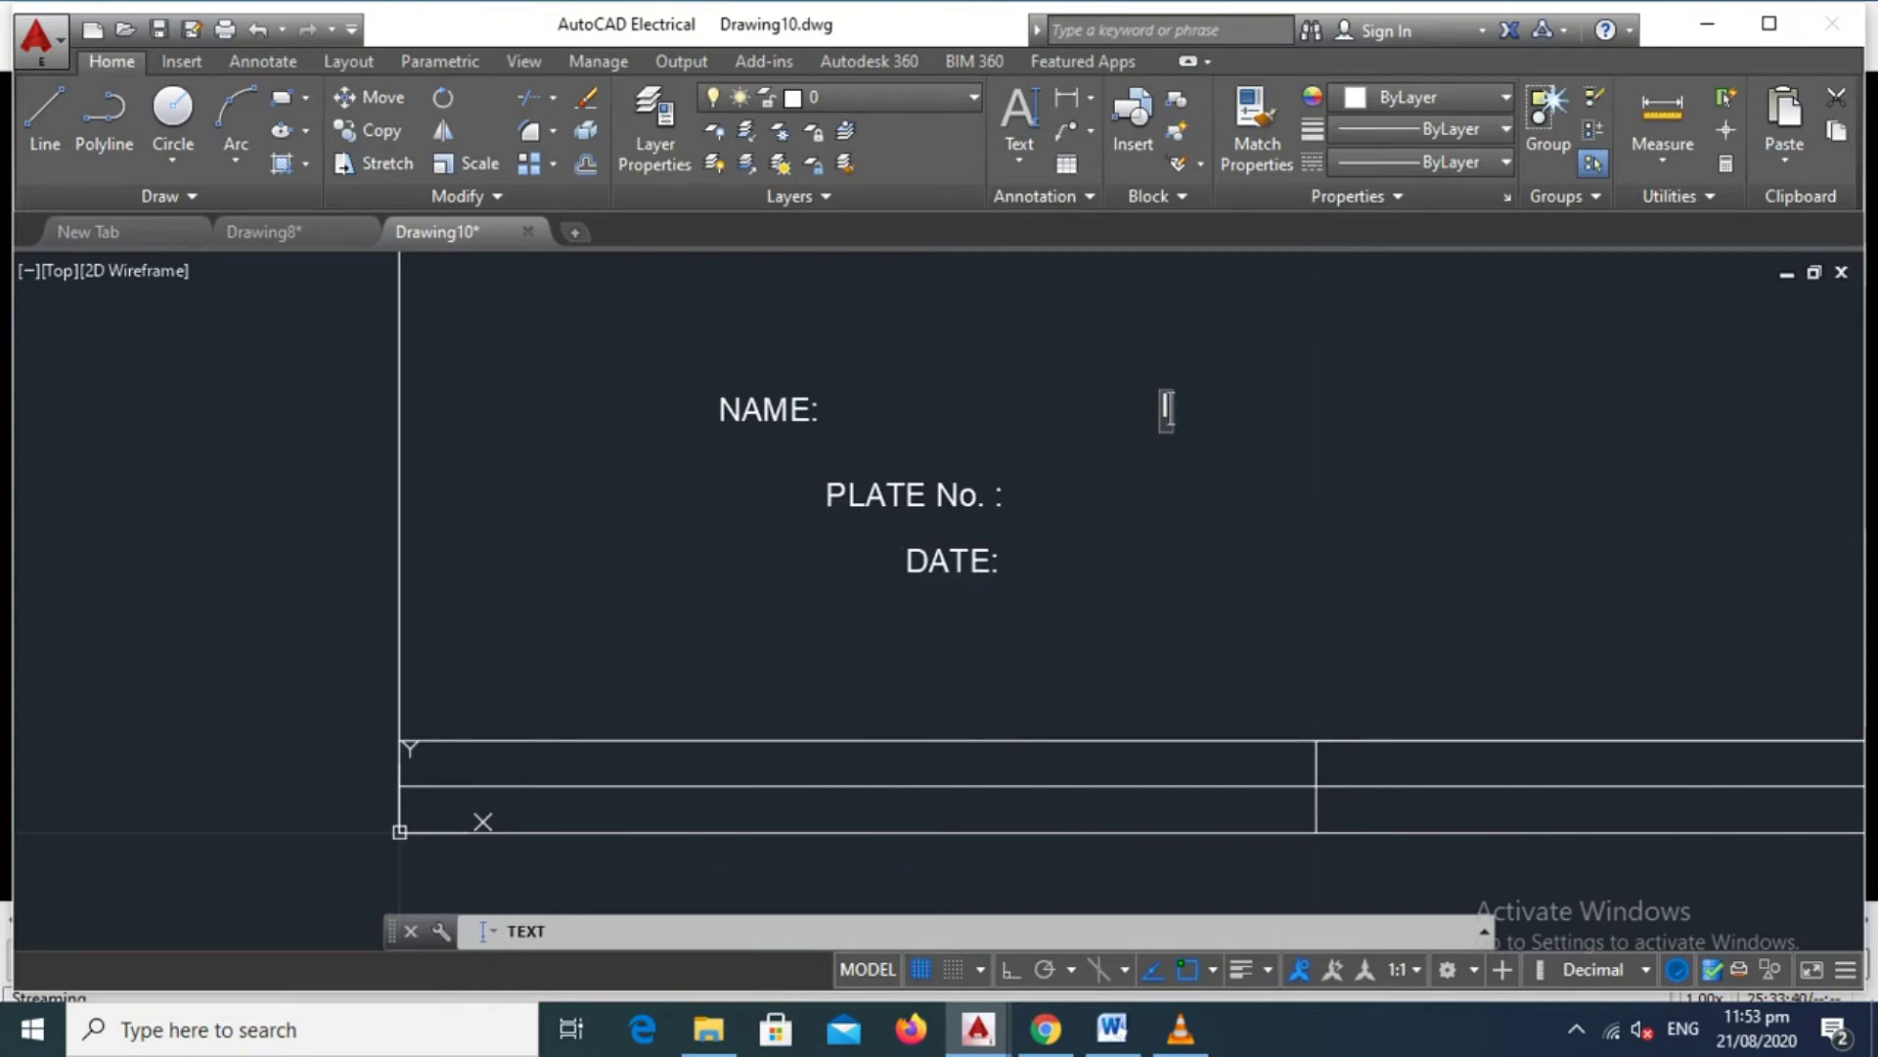
text(NSTRU)
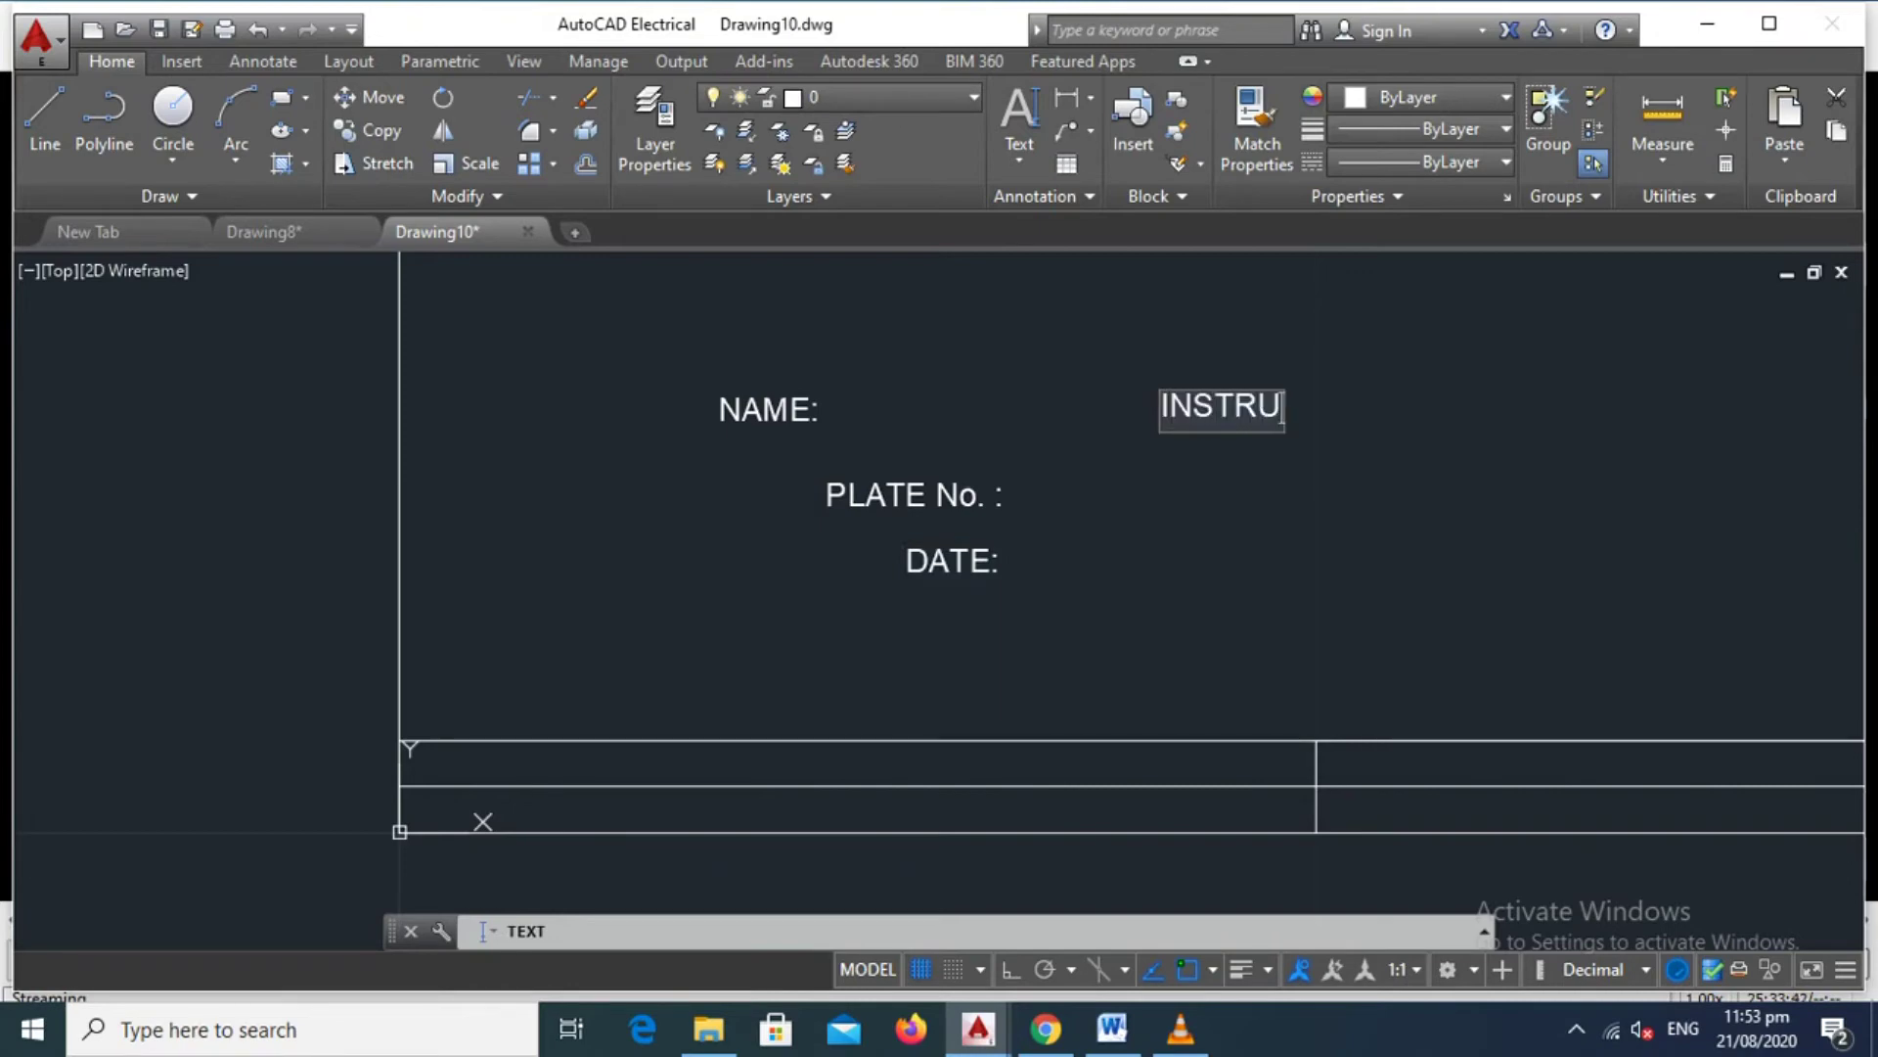
text(C)
text(TOR)
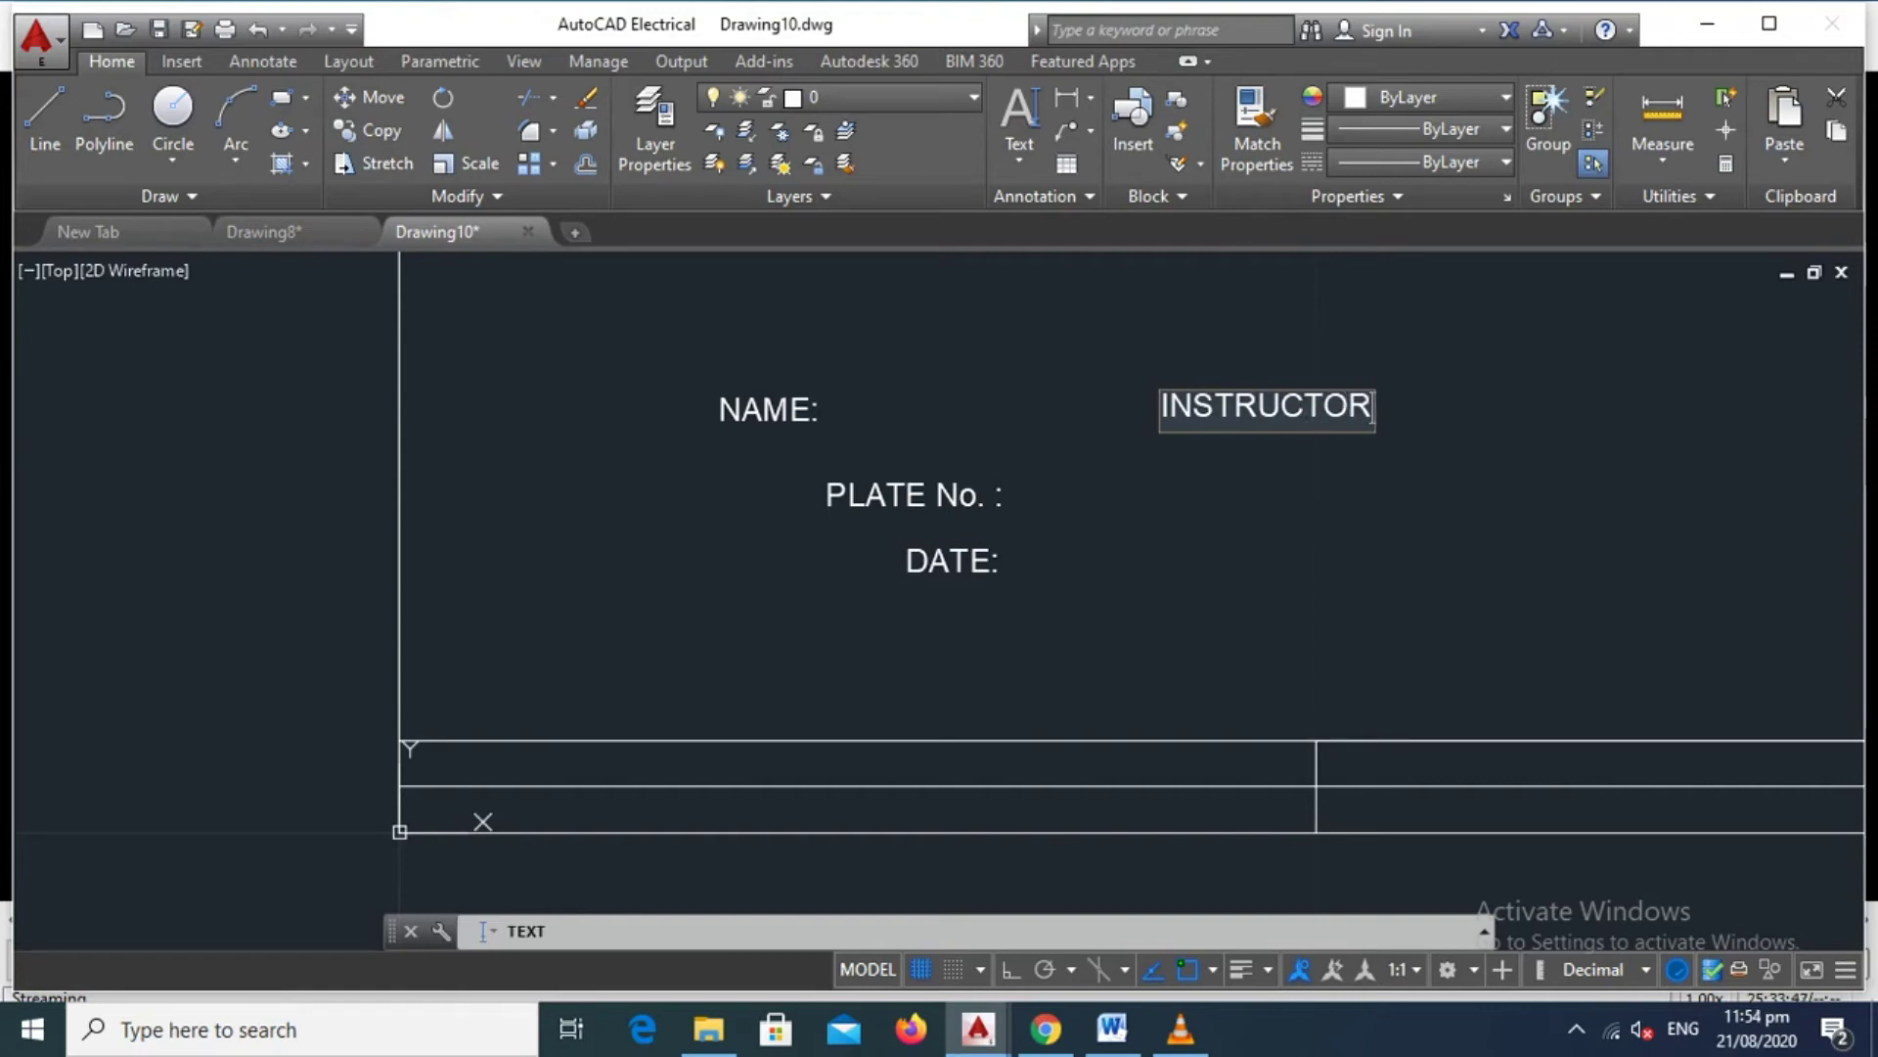
text(:)
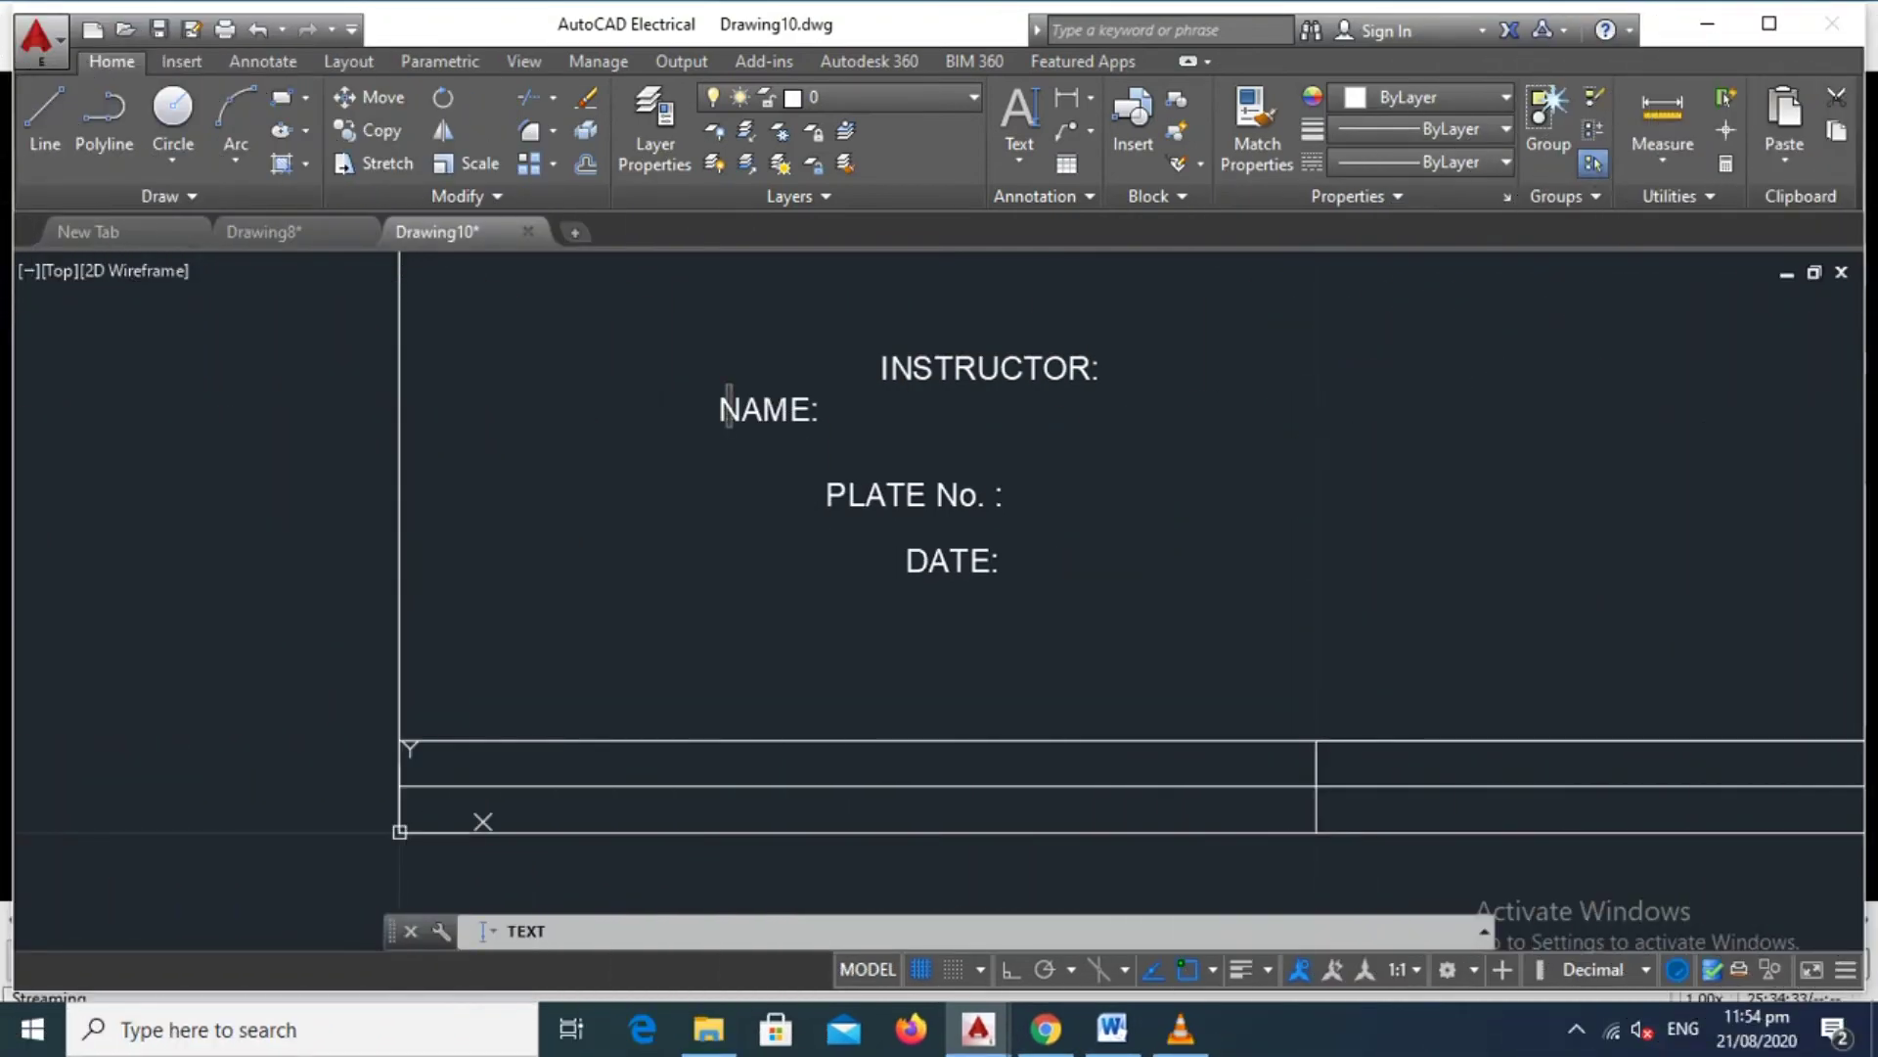
key(Escape)
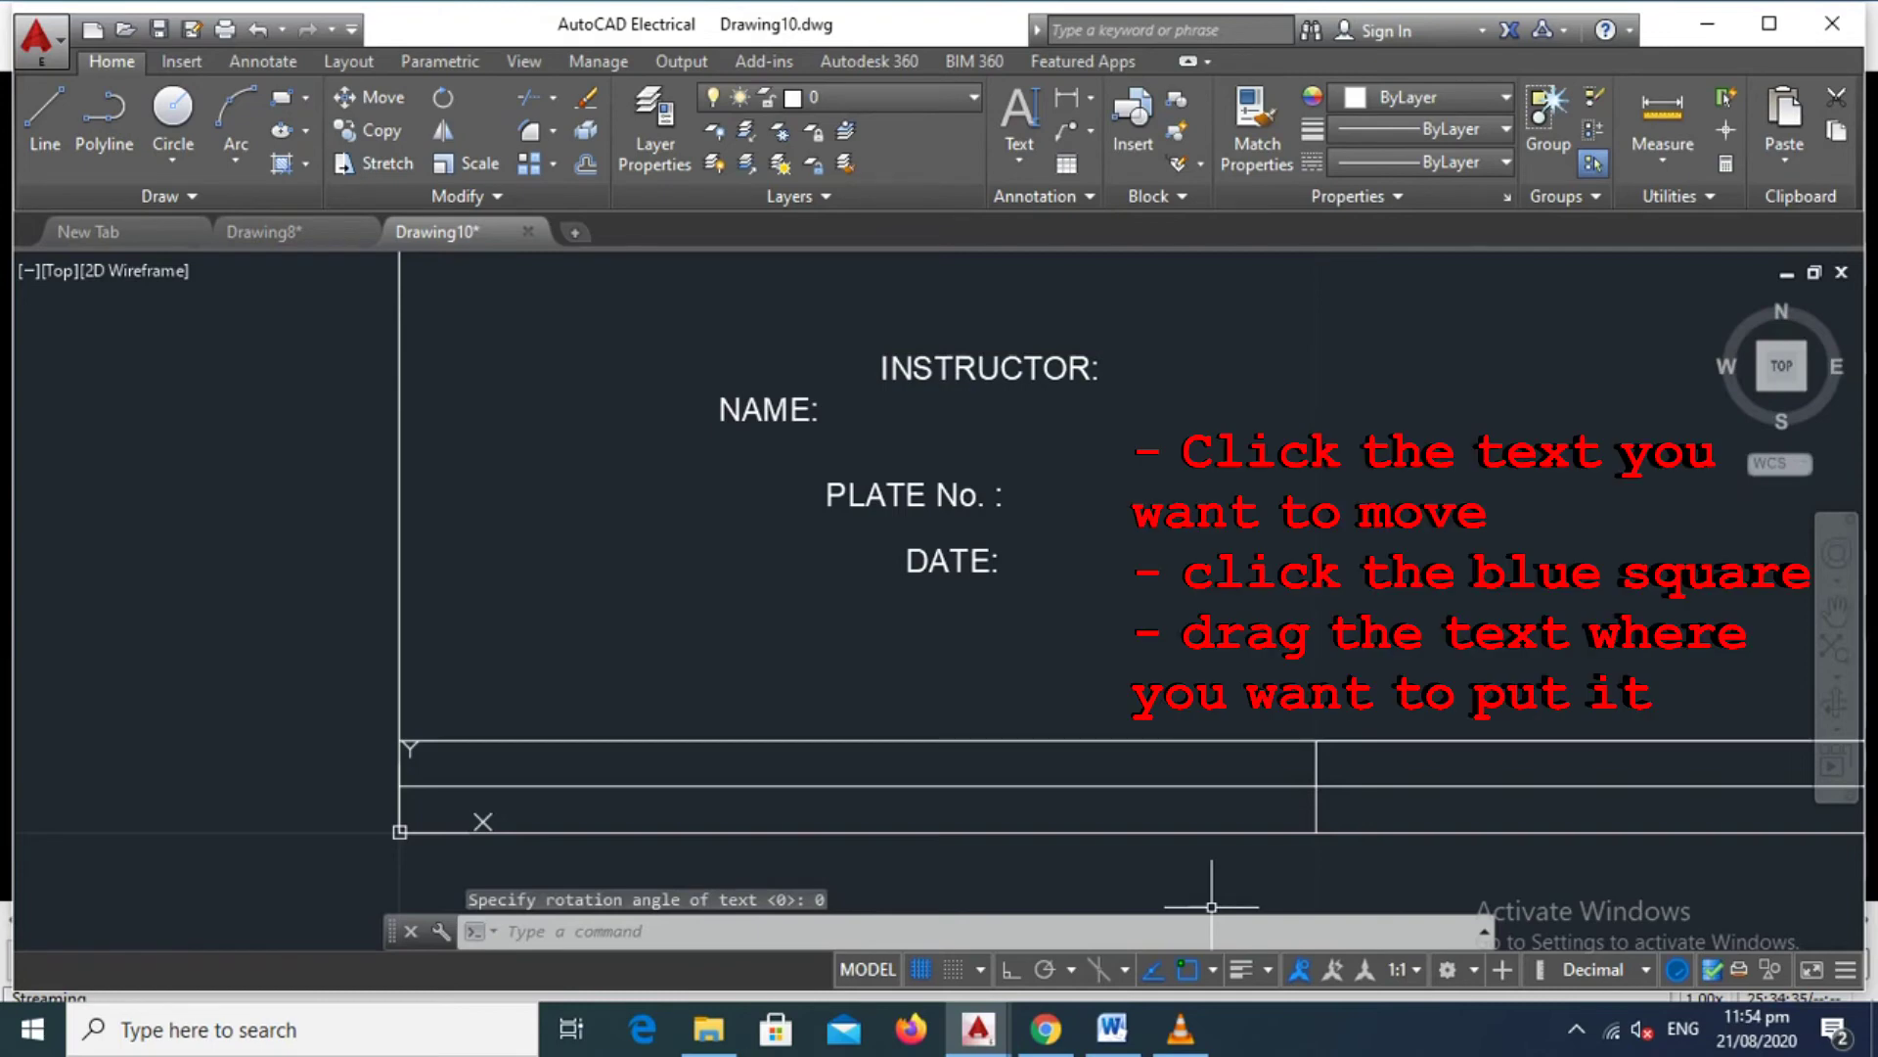
Turn off OSNAP and move NAME: and PLATE No. : into the title block's left cells
click(1187, 969)
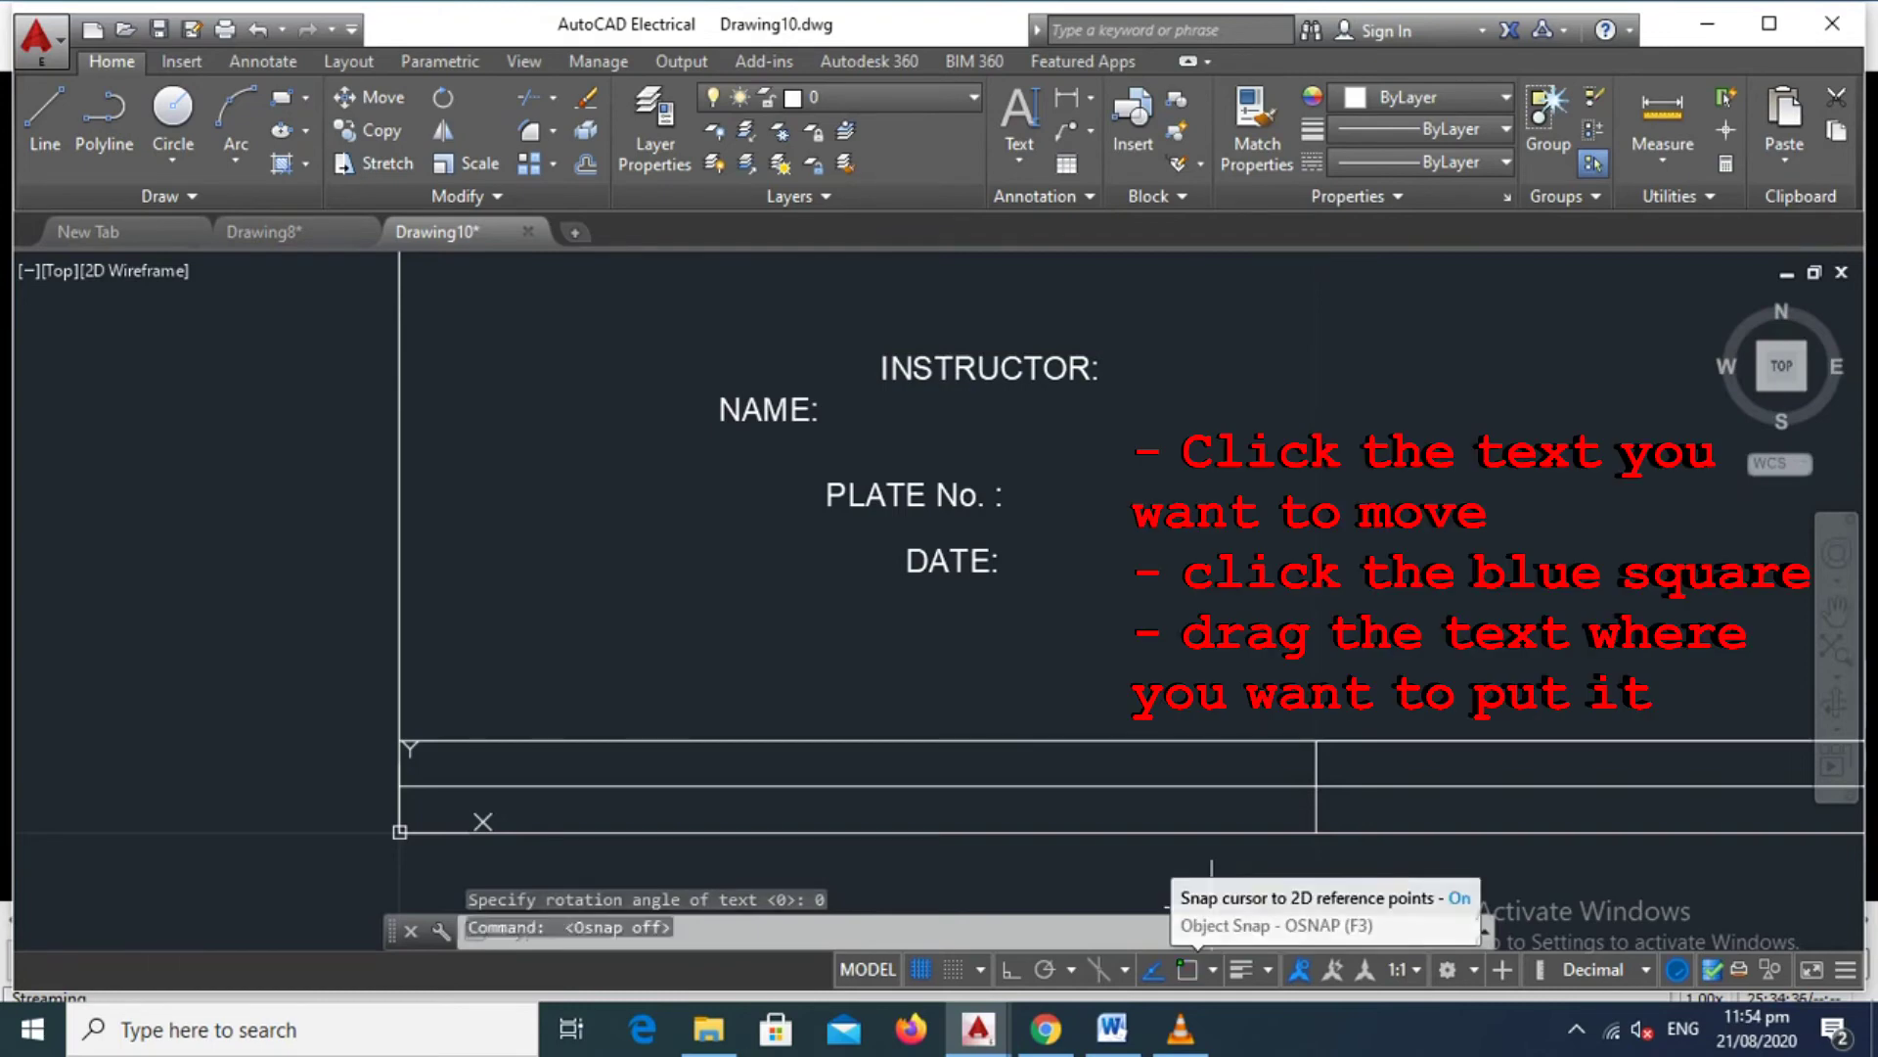
click(768, 409)
click(719, 419)
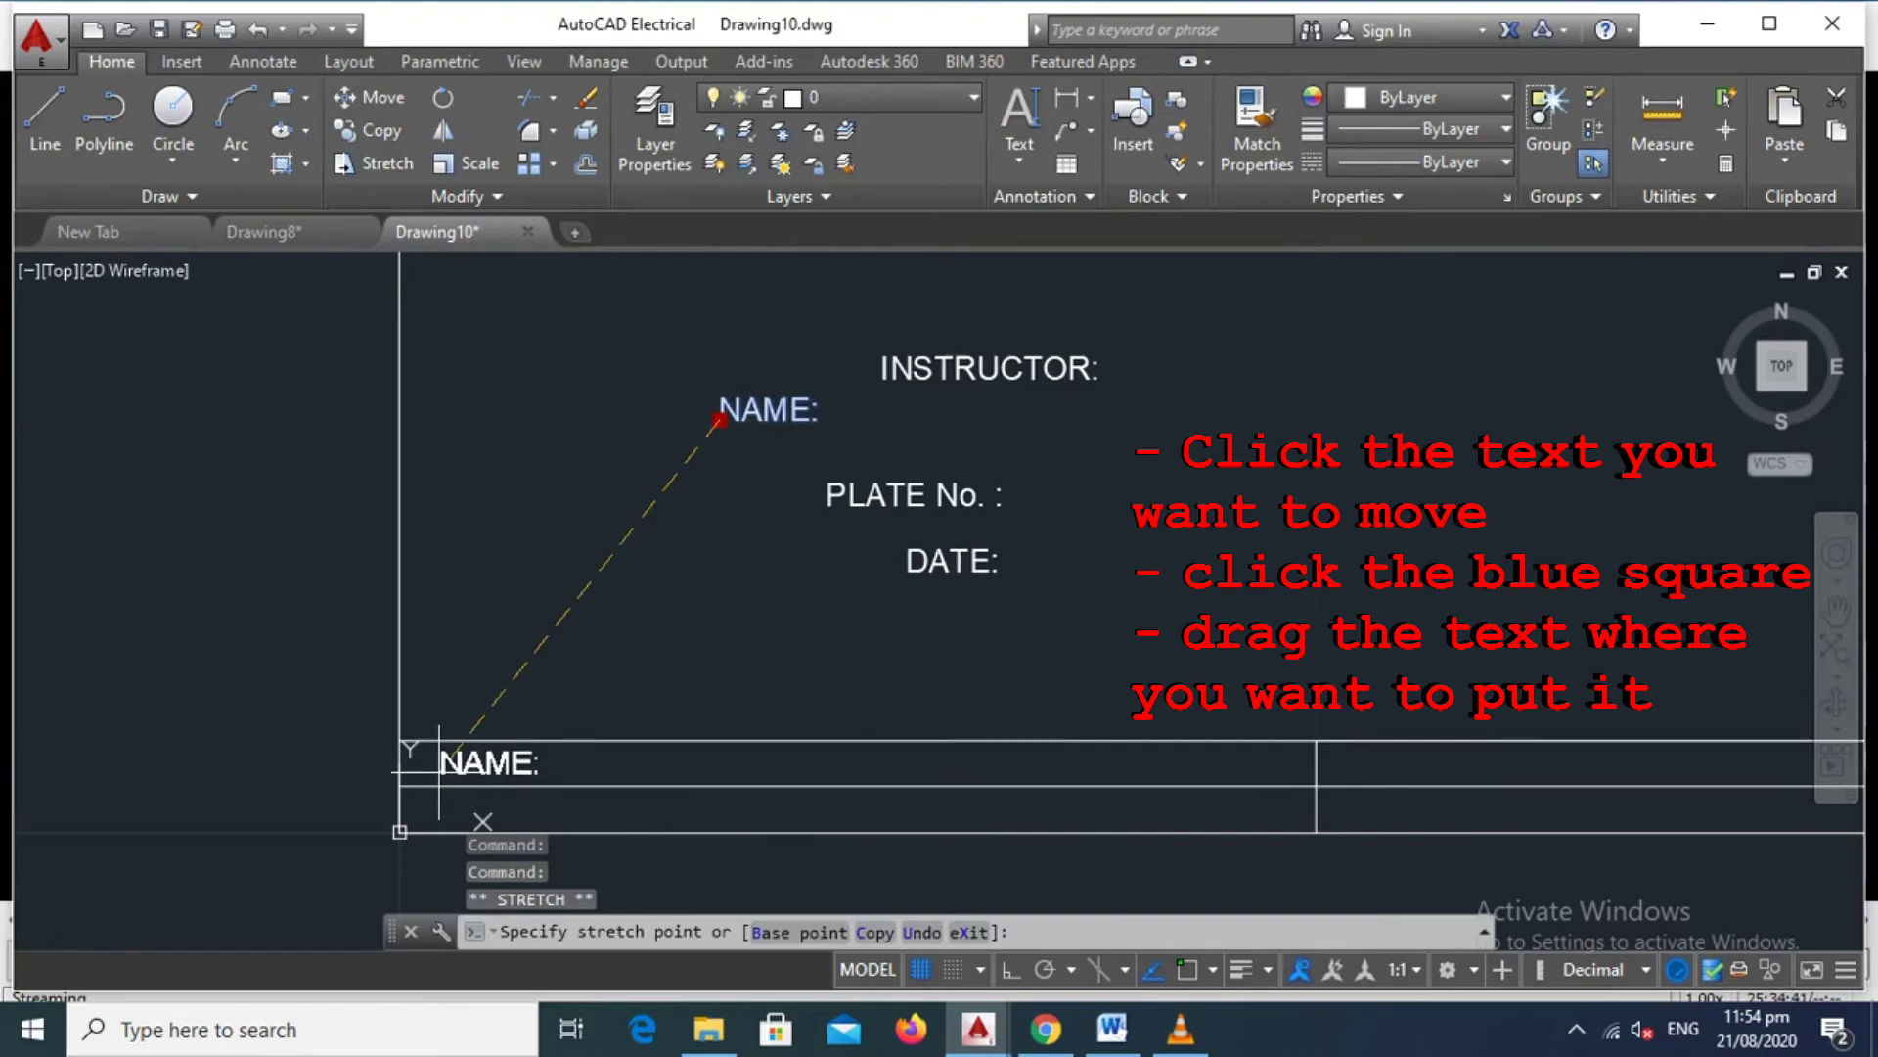
click(438, 772)
click(881, 479)
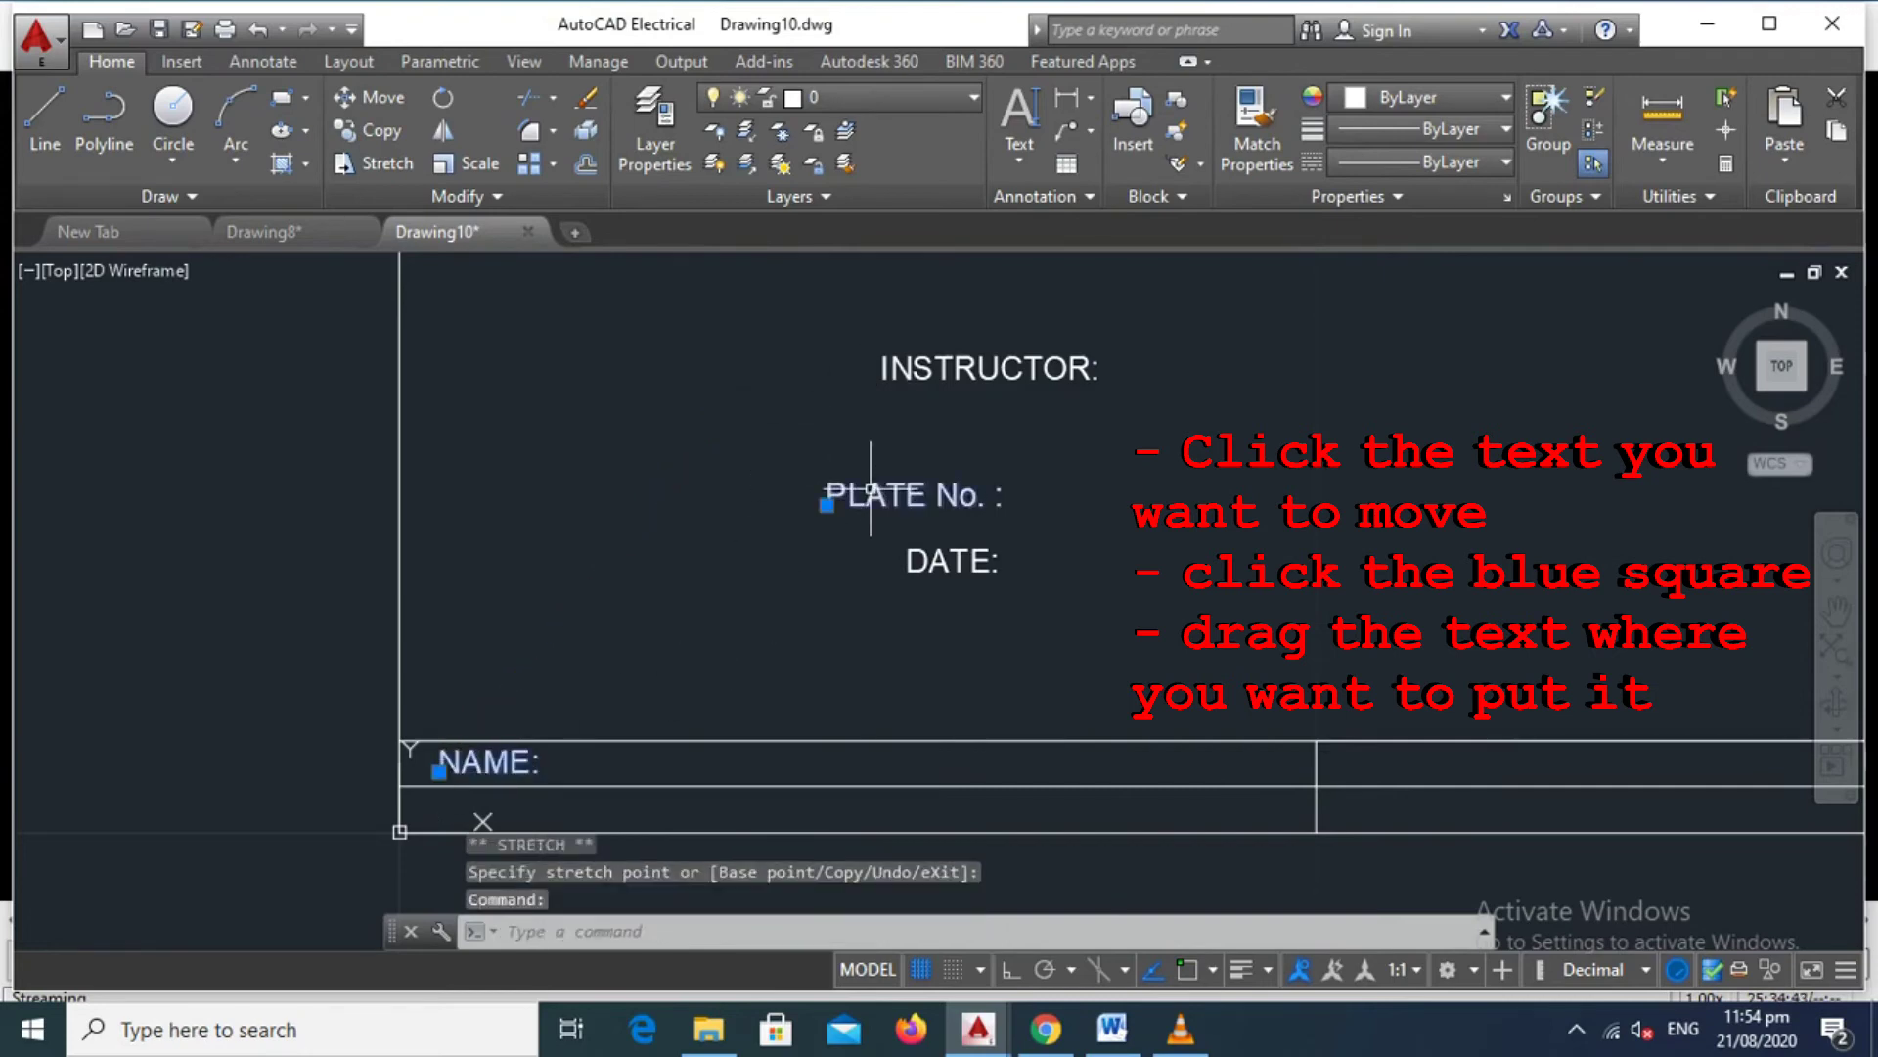
click(827, 504)
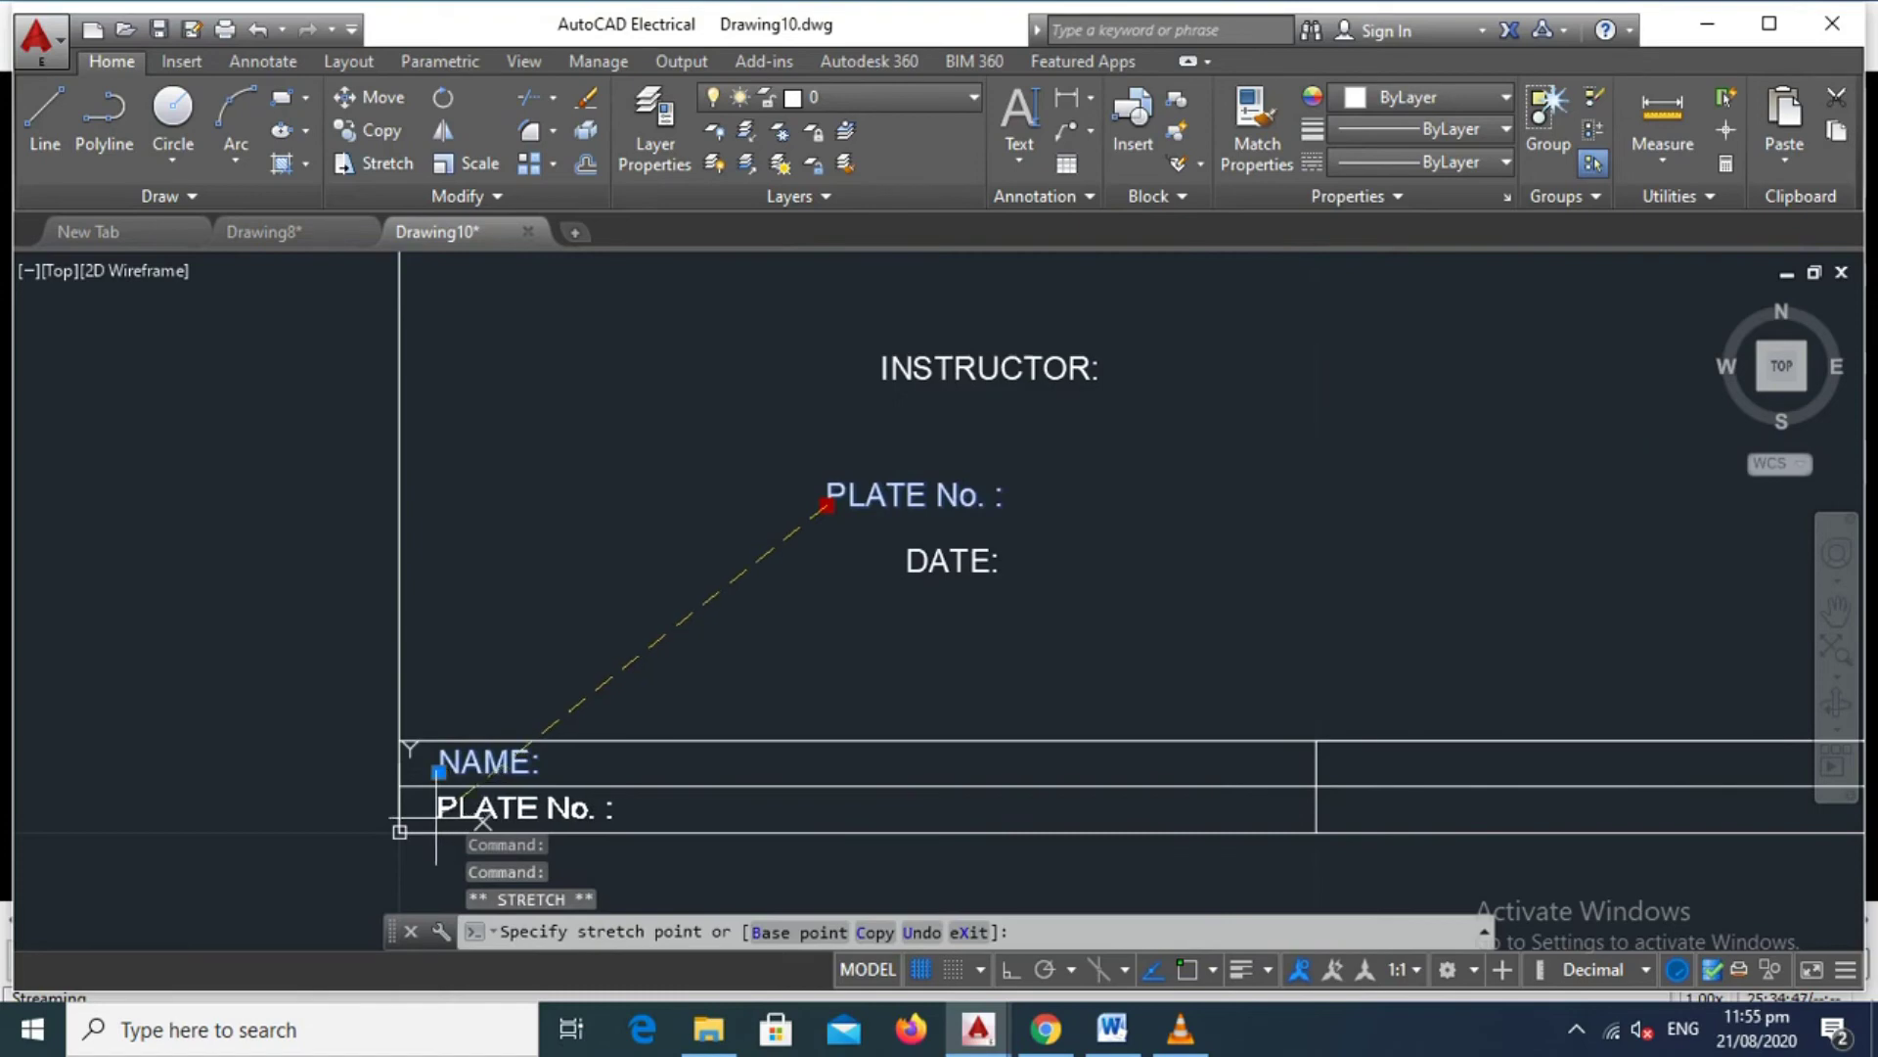
click(430, 820)
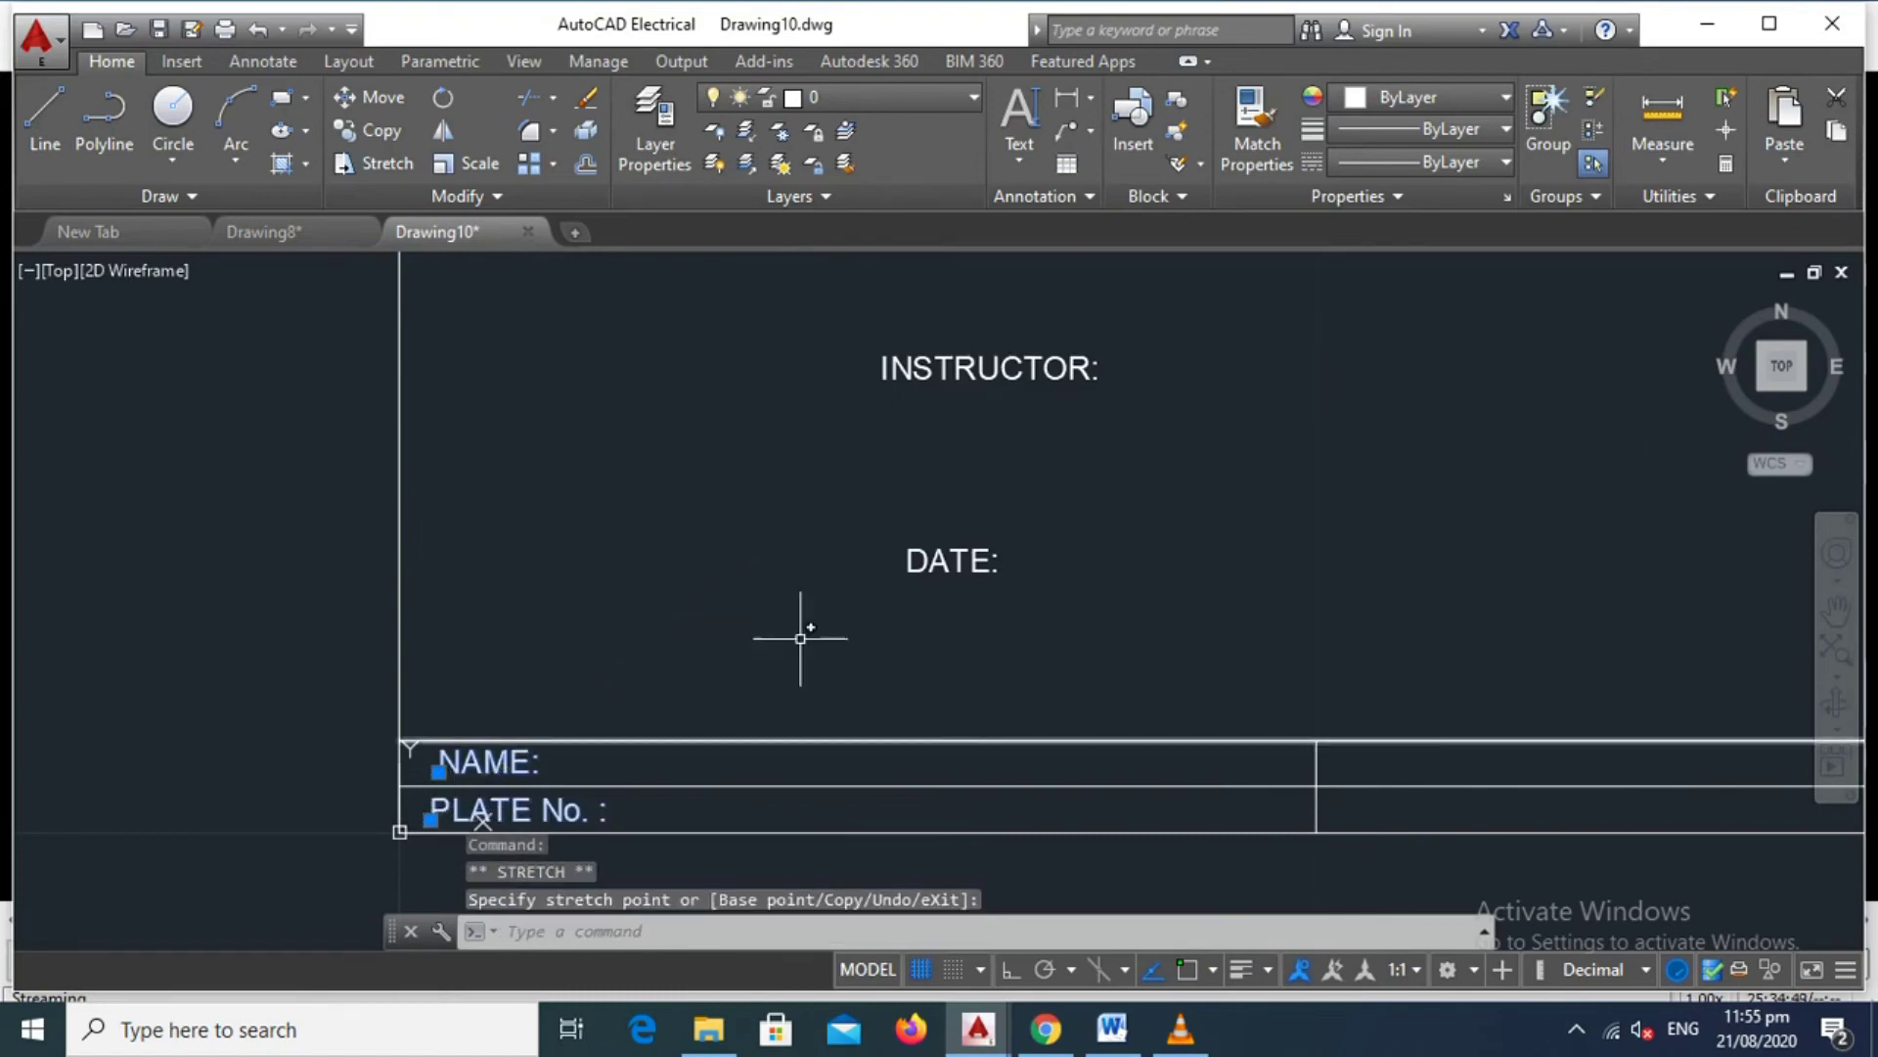
Move DATE: and INSTRUCTOR: into the title block's top-right and bottom-right cells
click(893, 556)
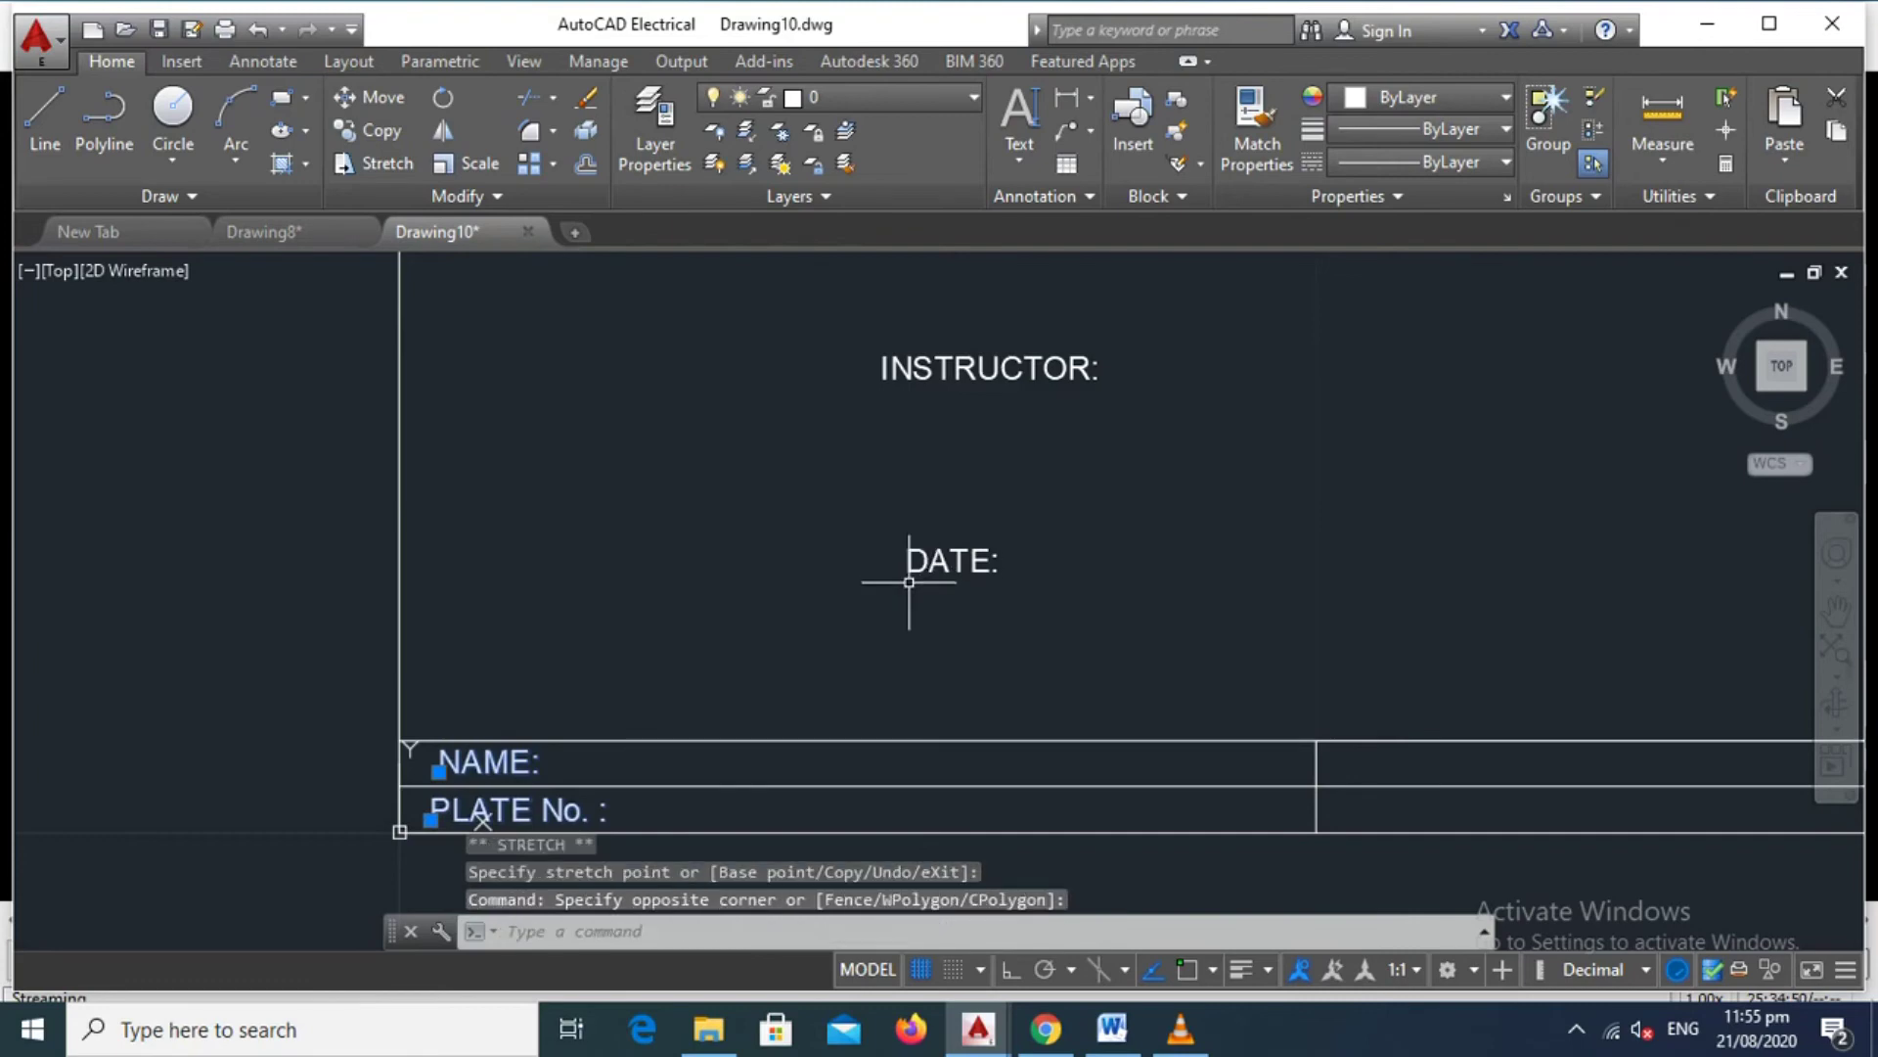
click(909, 581)
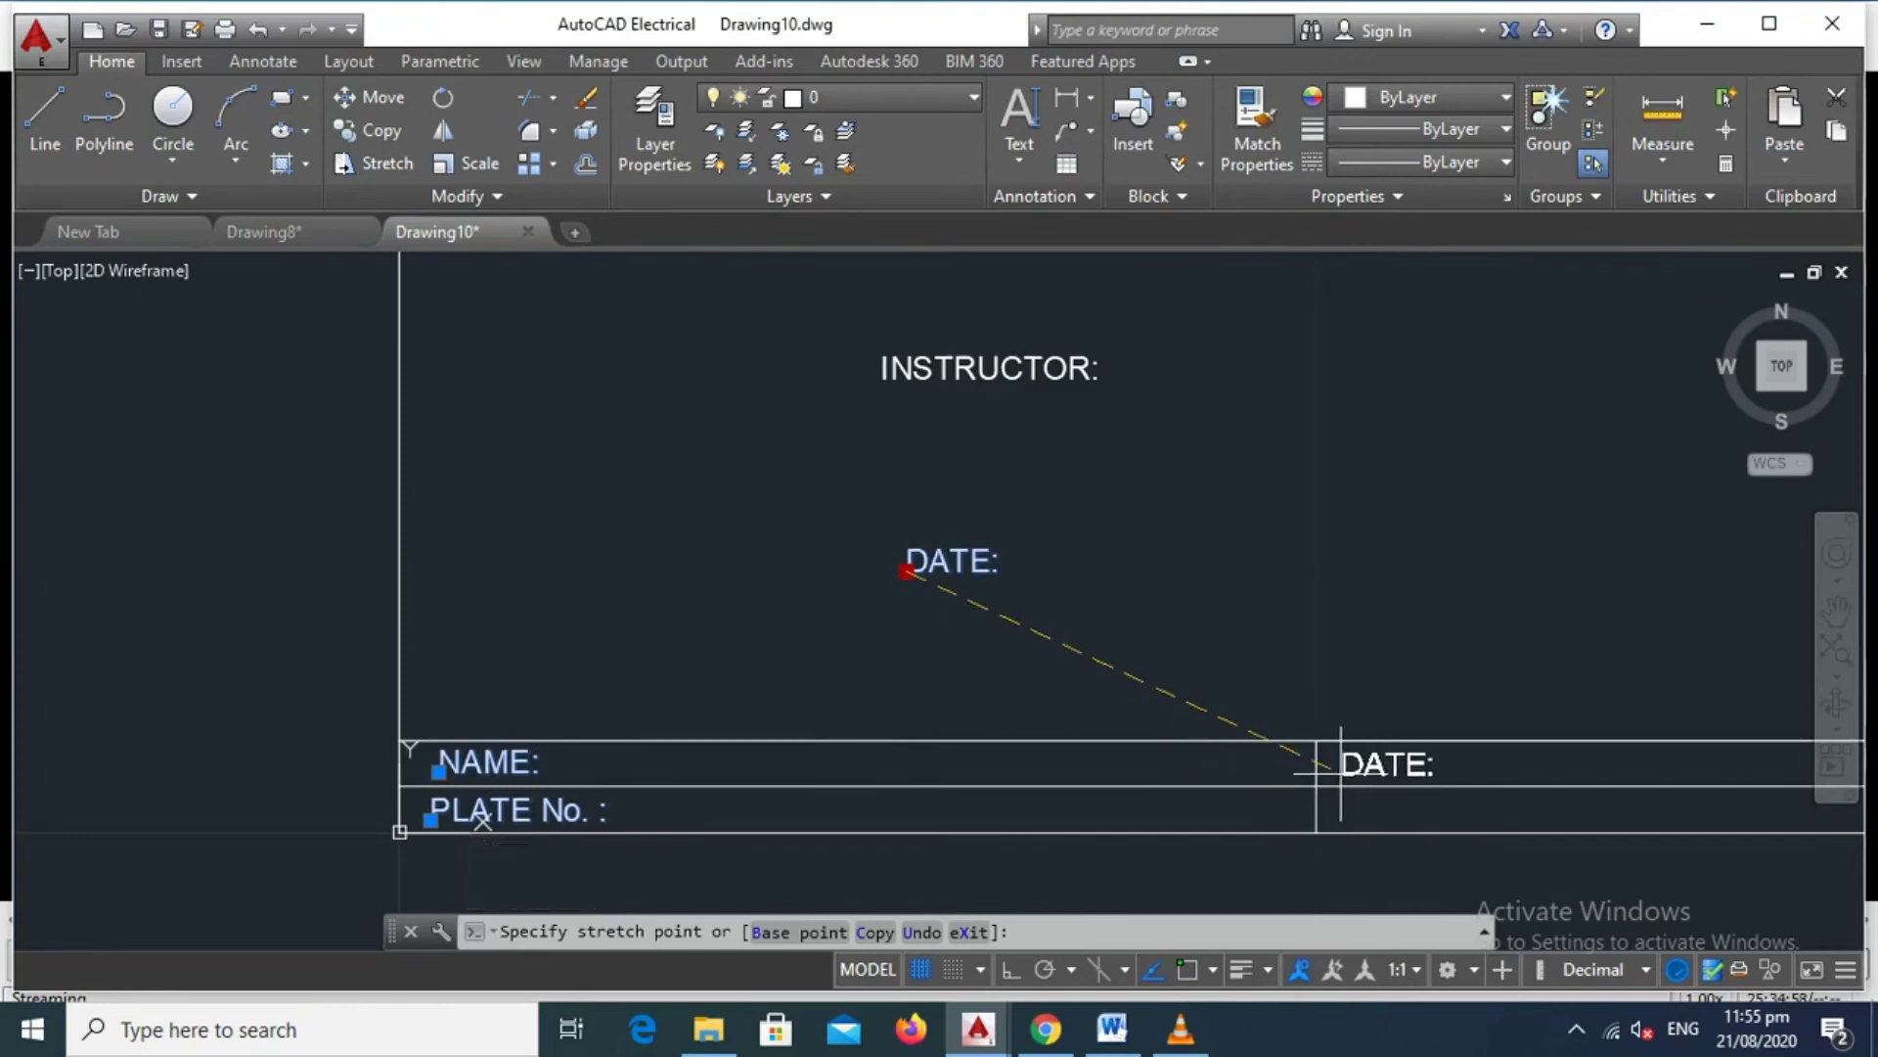
click(1339, 770)
click(947, 368)
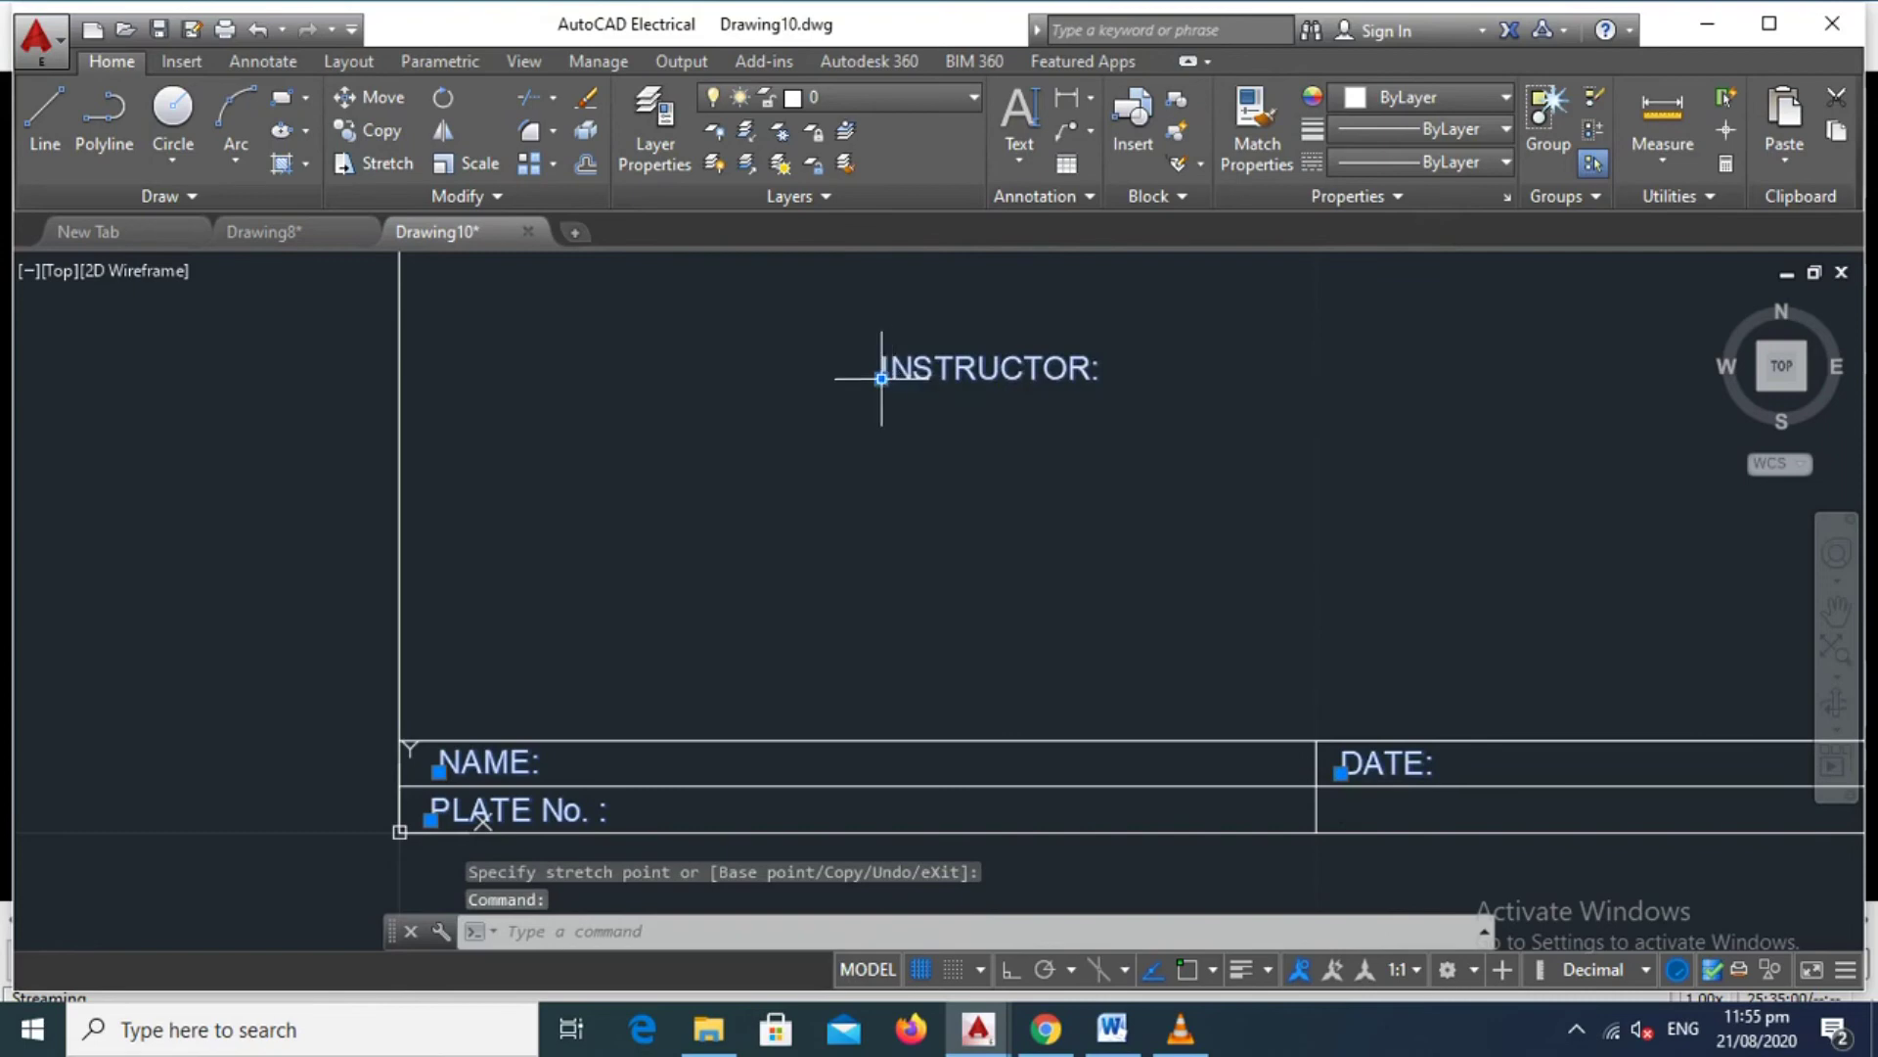
click(882, 378)
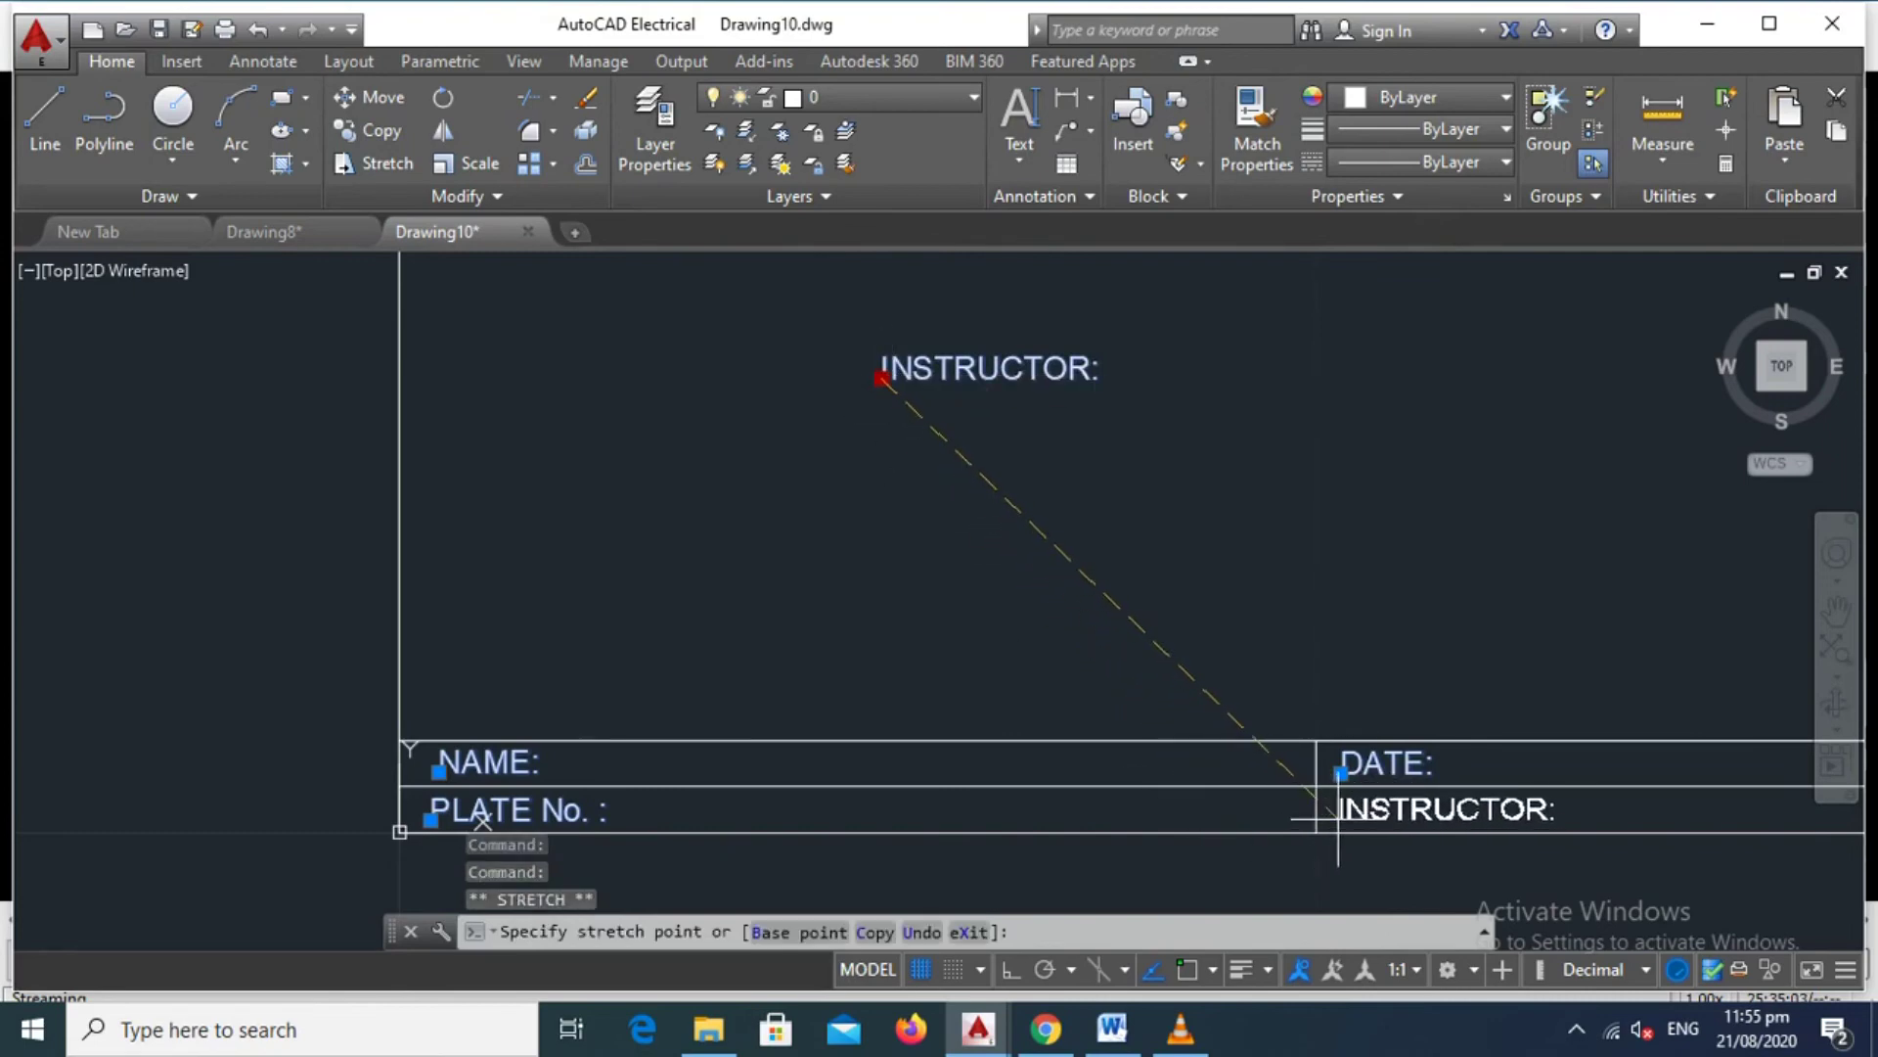
click(1339, 818)
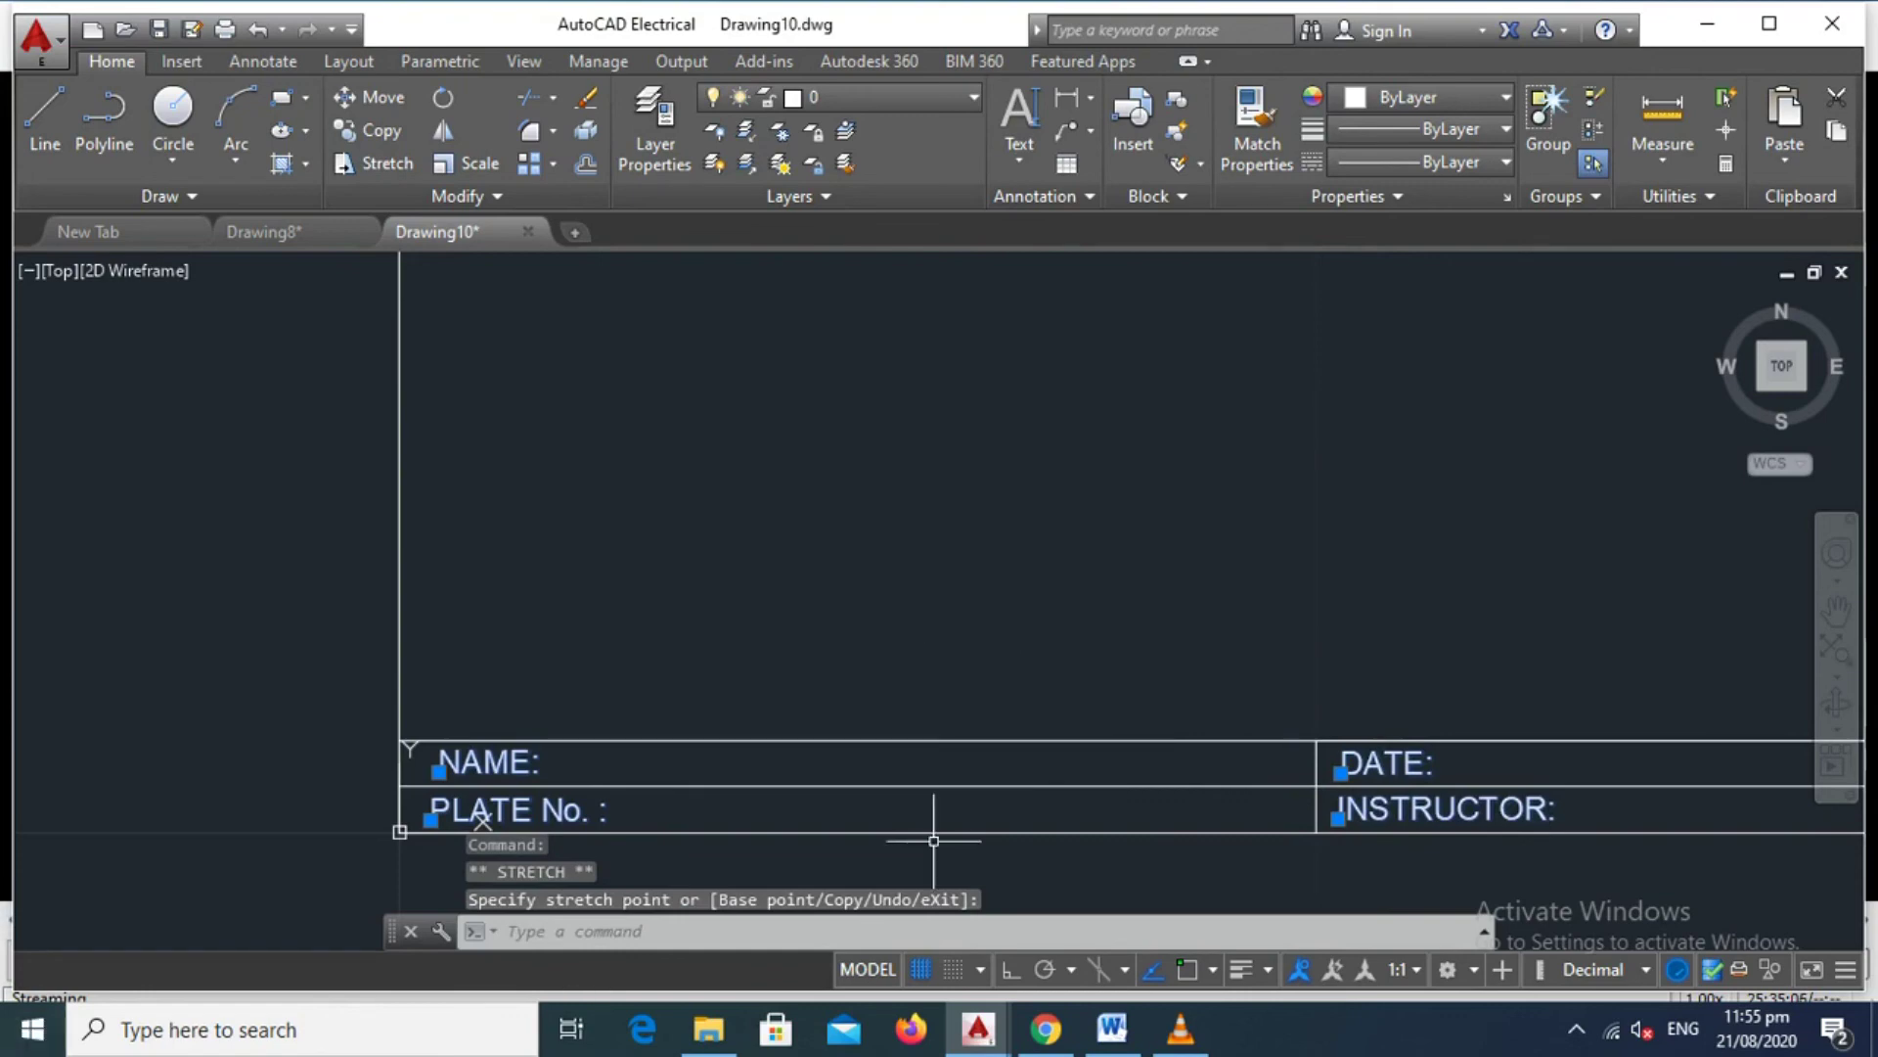
scroll(929, 681, up, 2)
scroll(929, 675, down, 2)
middle_drag(1028, 675, 770, 681)
scroll(872, 661, down, 2)
middle_drag(904, 590, 923, 650)
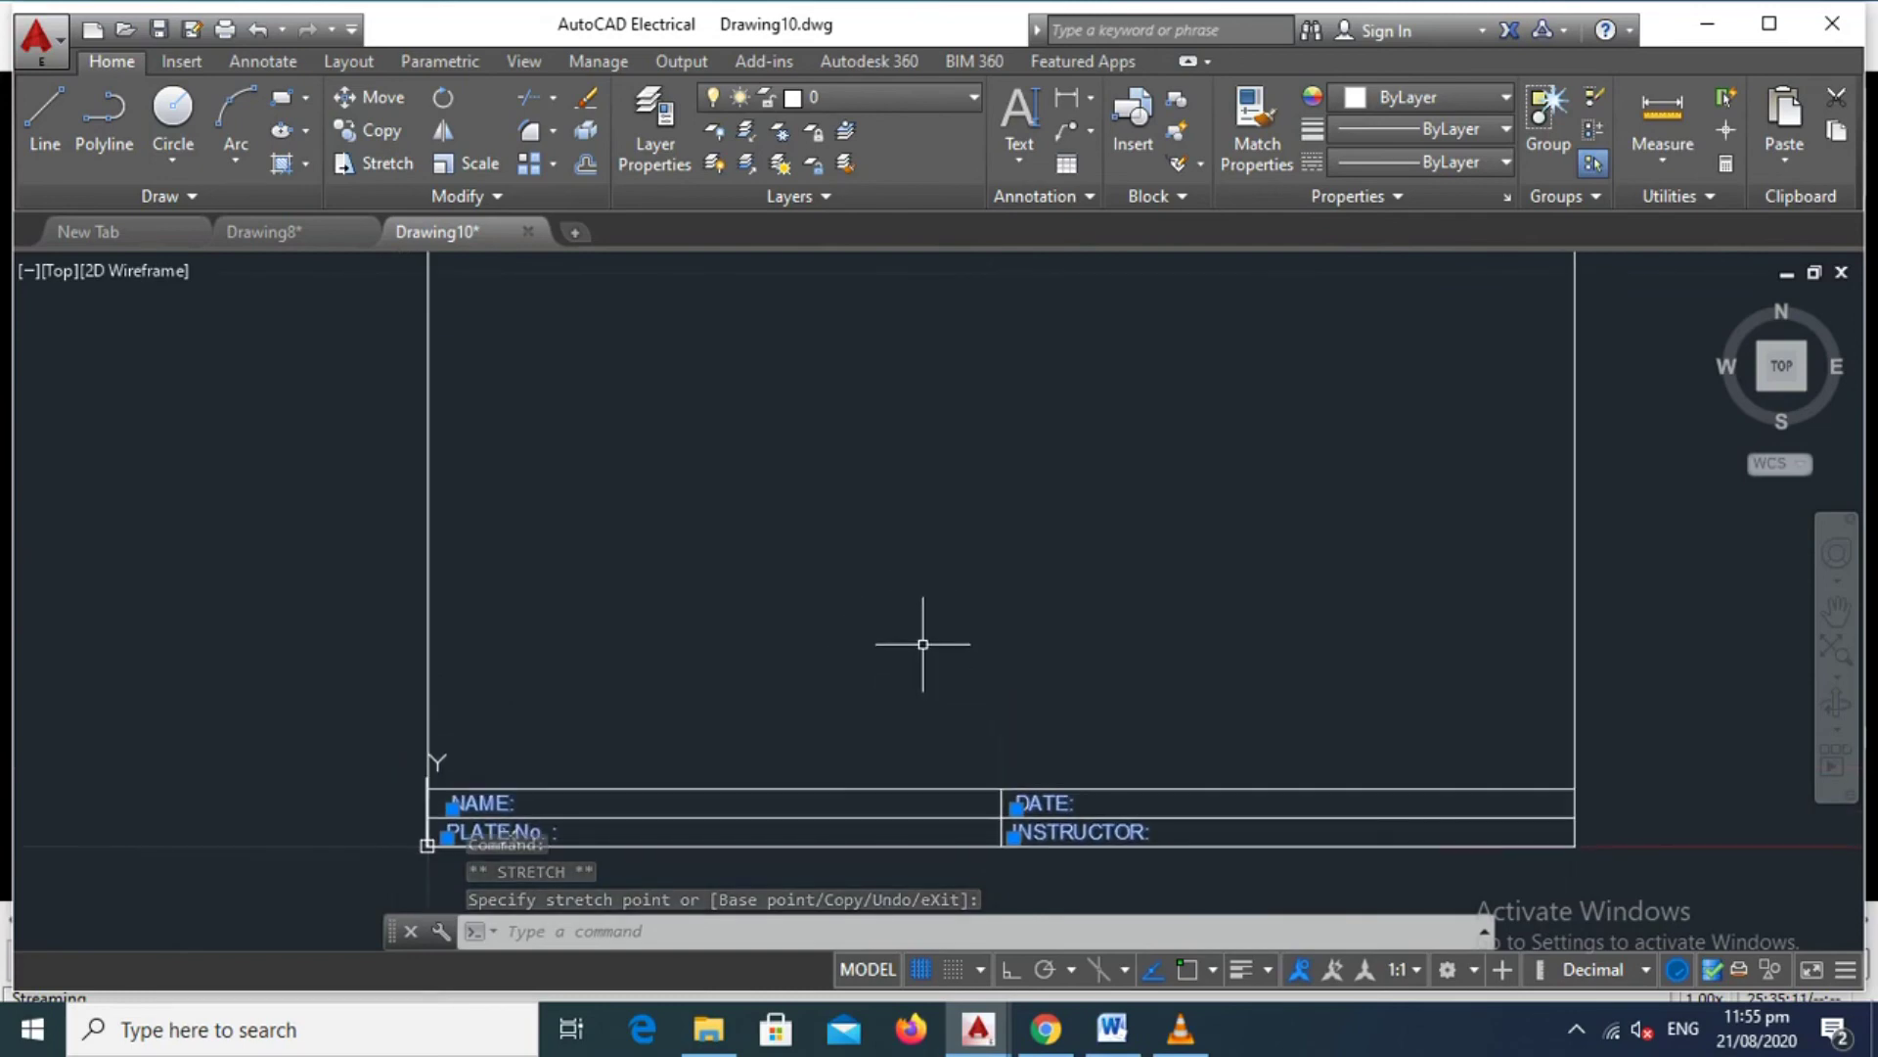
scroll(923, 643, down, 2)
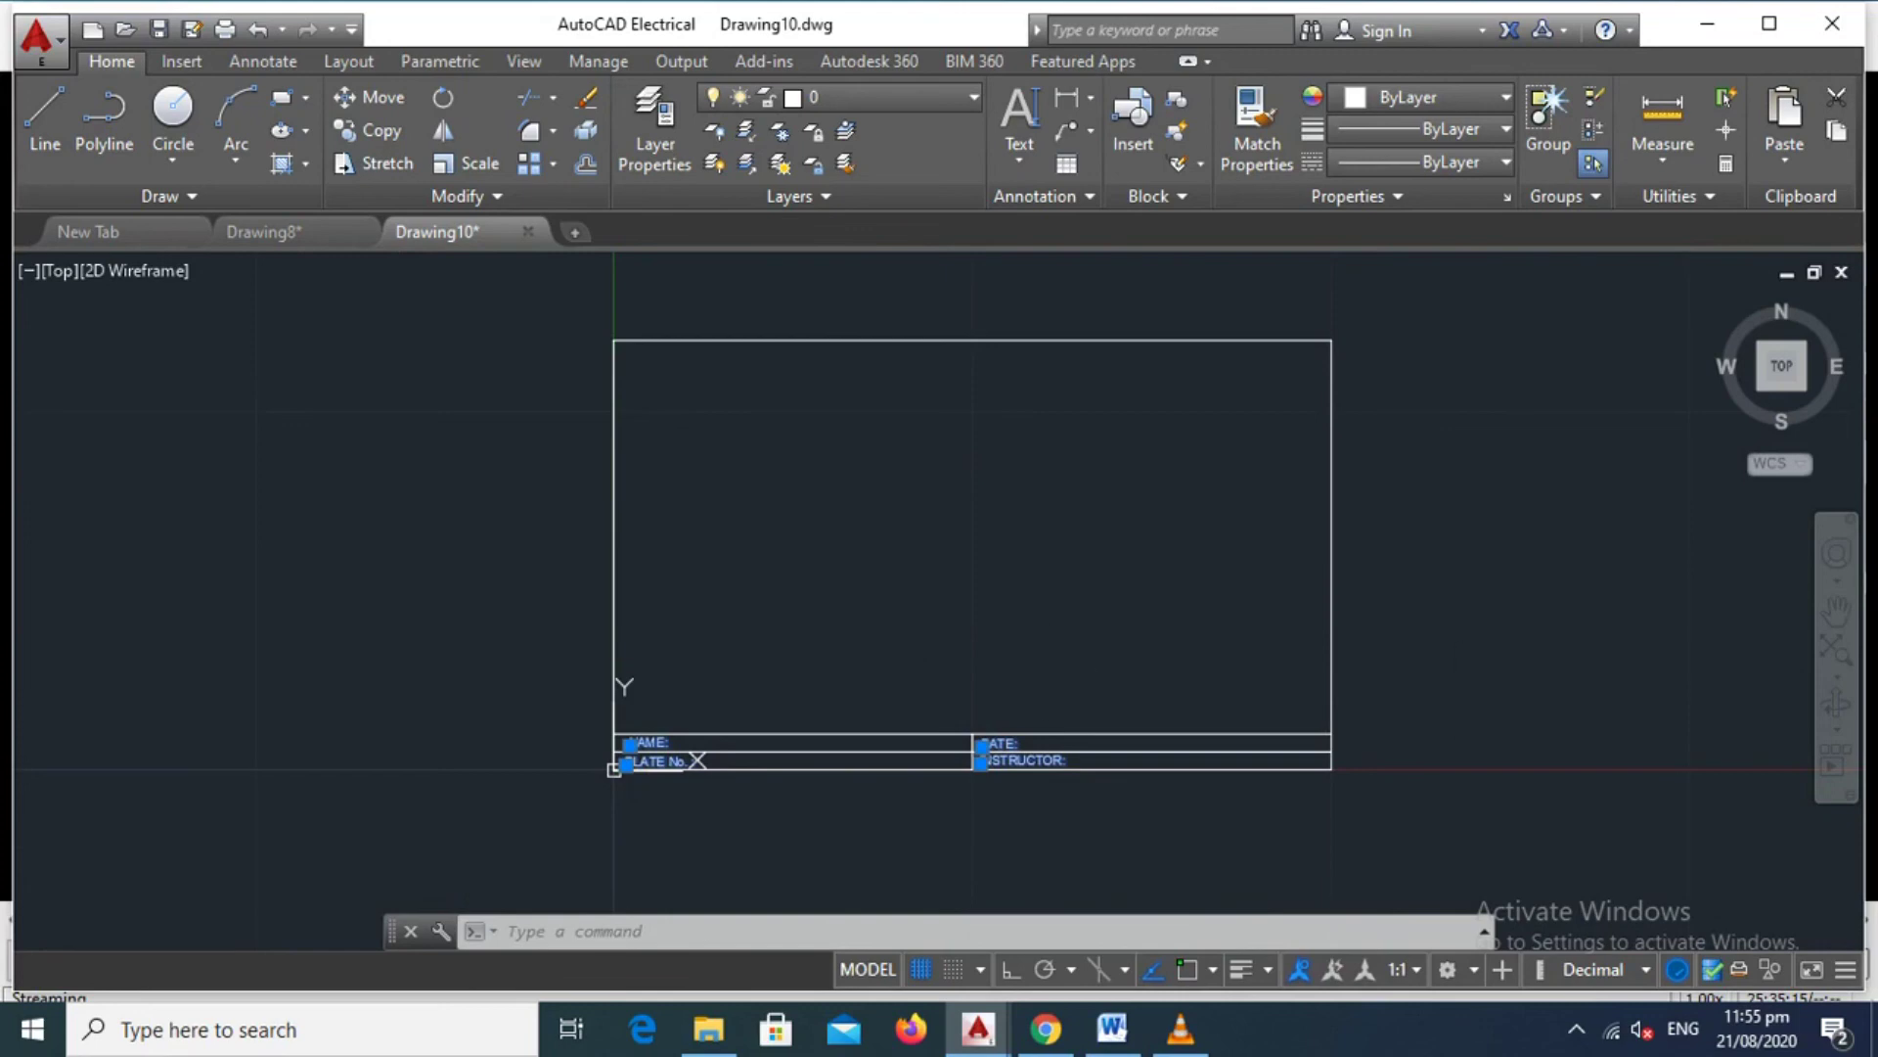
click(1836, 648)
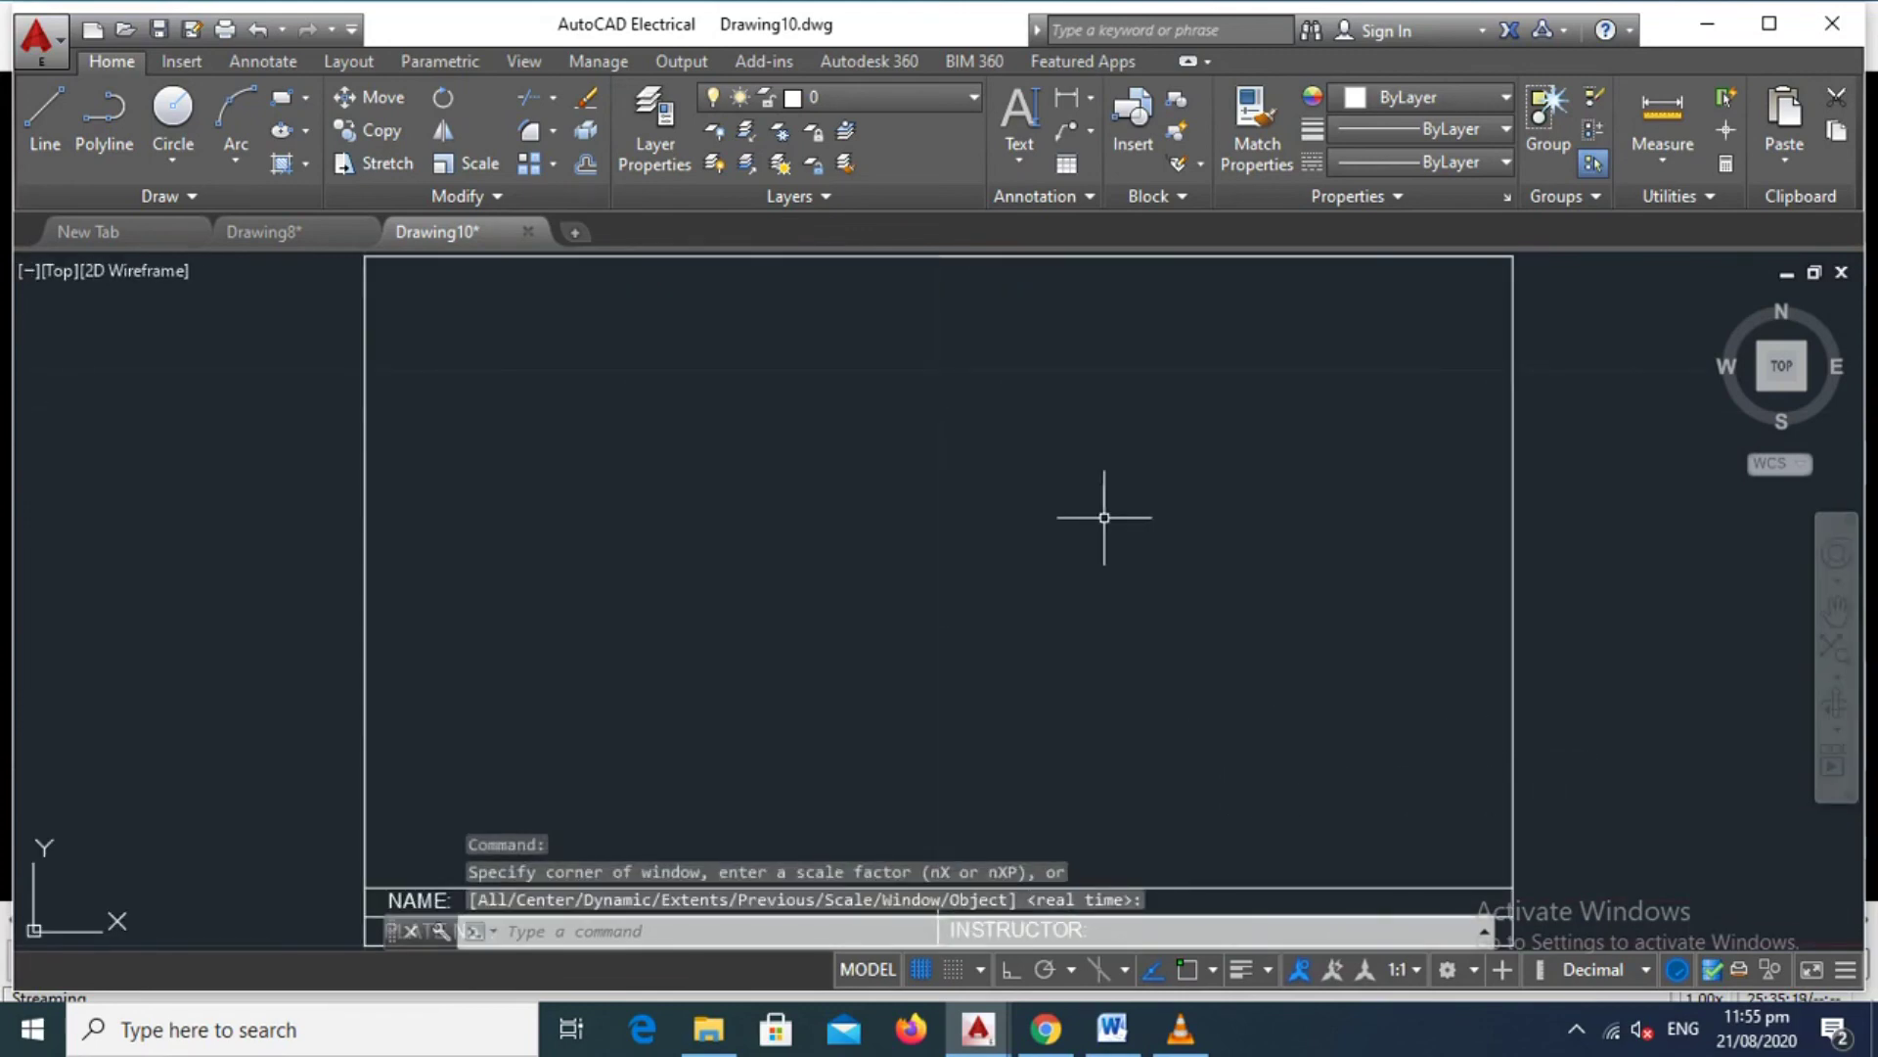
scroll(1083, 582, down, 2)
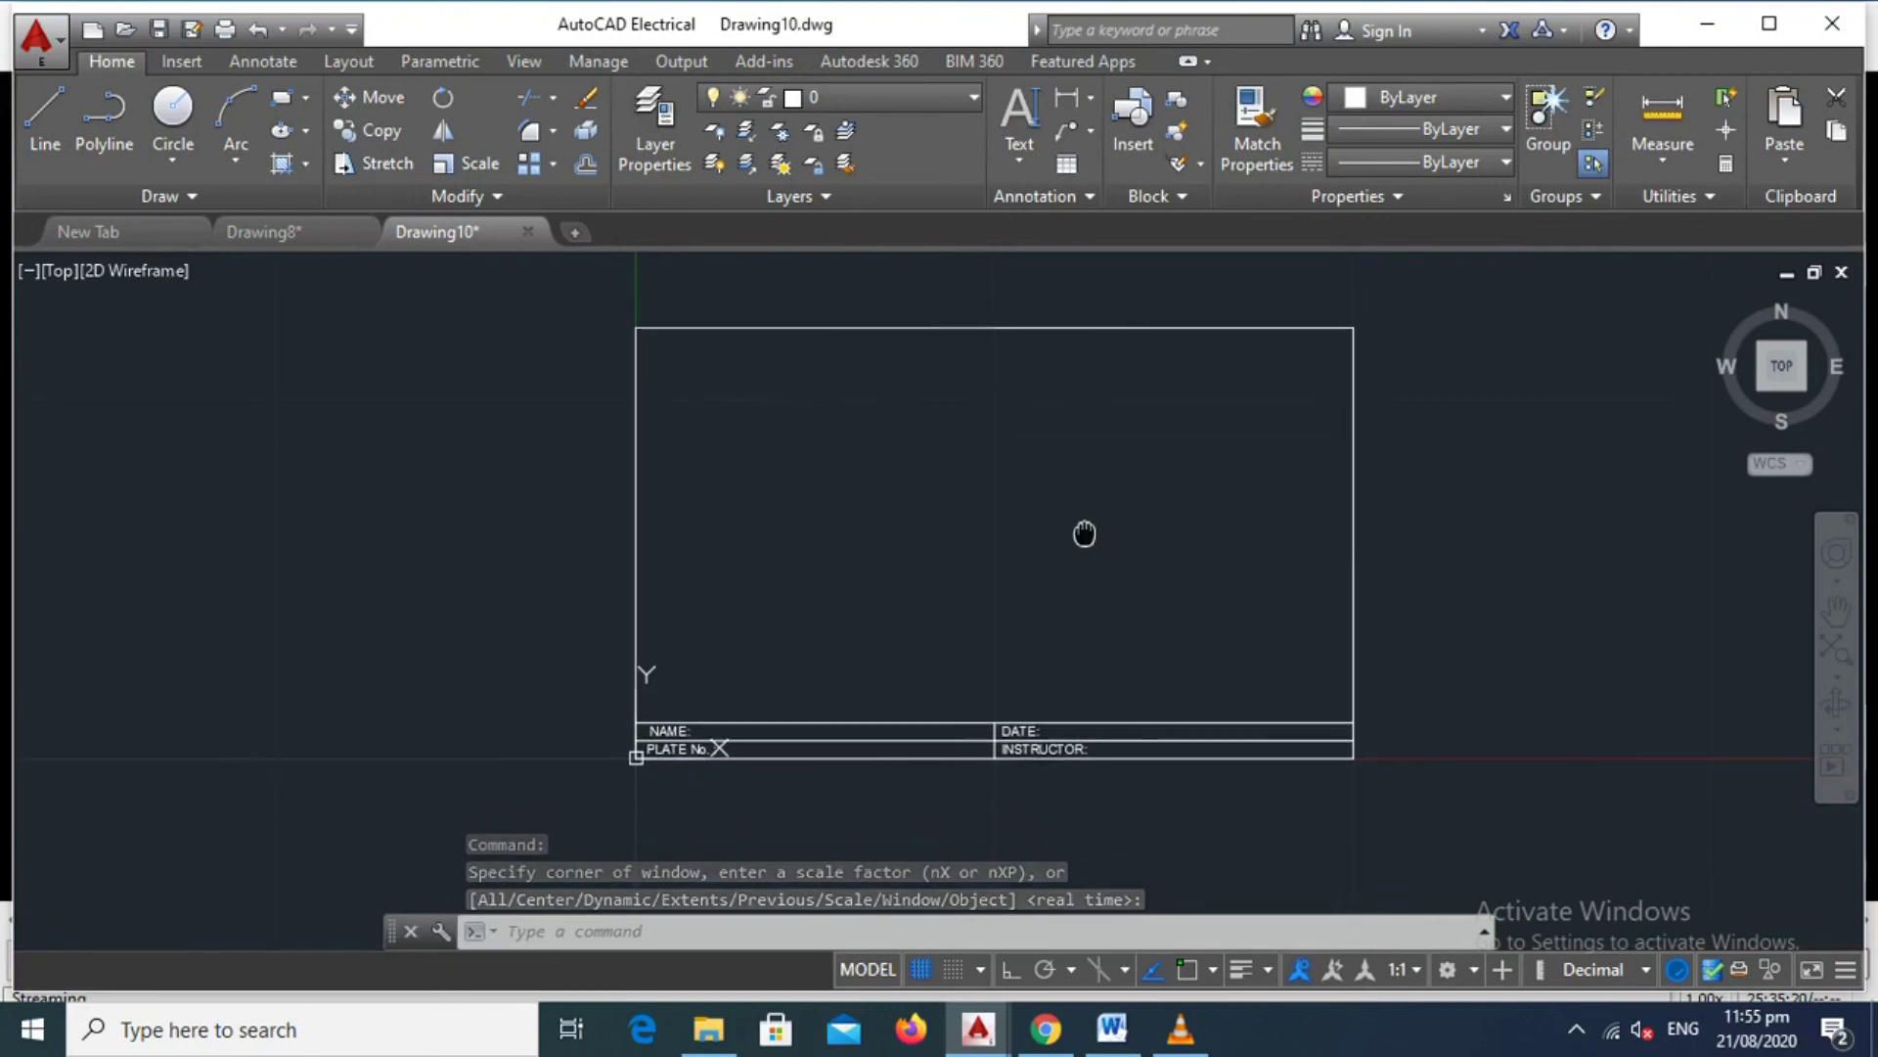